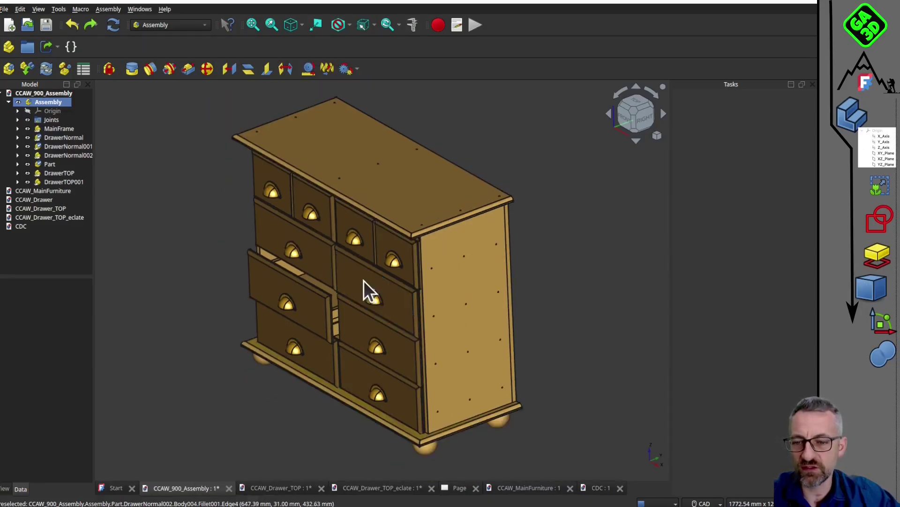
Review the chest assembly, hand-drawn specification, top drawer, exploded drawer, main frame and drawing page documents
click(61, 137)
drag(386, 310, 361, 310)
scroll(309, 340, up, 1)
click(235, 377)
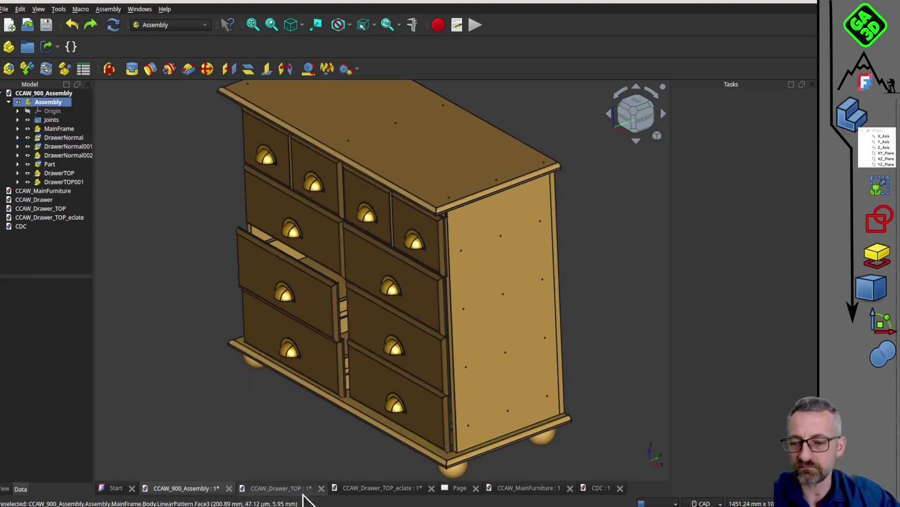
click(601, 488)
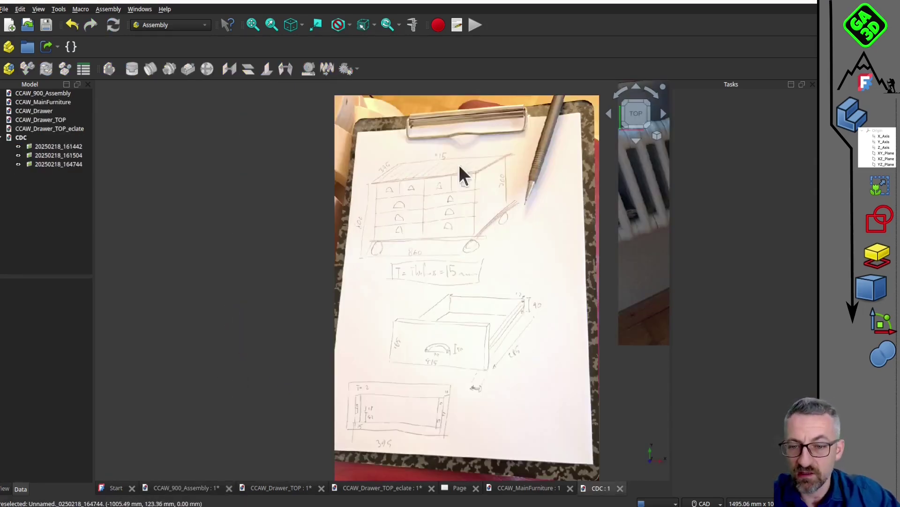
click(270, 488)
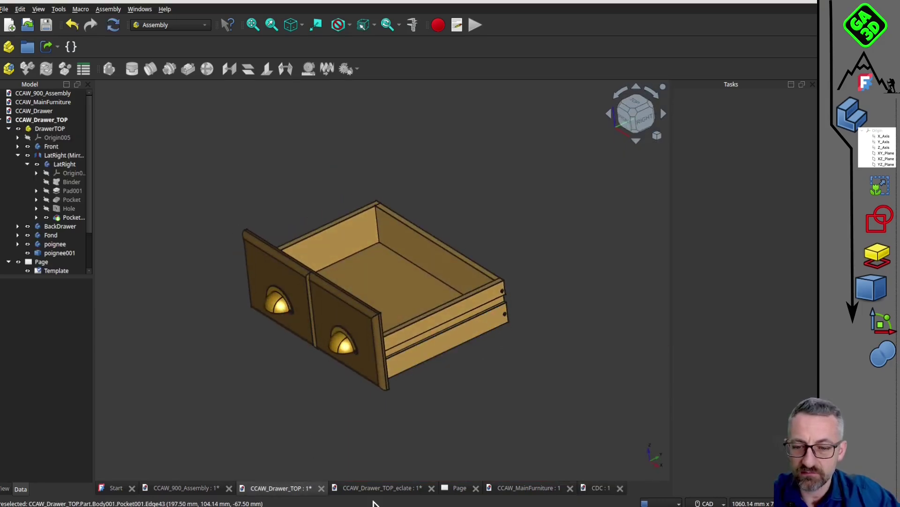
click(379, 488)
mouse_move(396, 375)
middle_down()
mouse_move(404, 360)
mouse_move(422, 374)
mouse_move(432, 344)
mouse_move(335, 339)
mouse_move(384, 389)
mouse_move(454, 247)
mouse_move(455, 291)
middle_up()
click(515, 488)
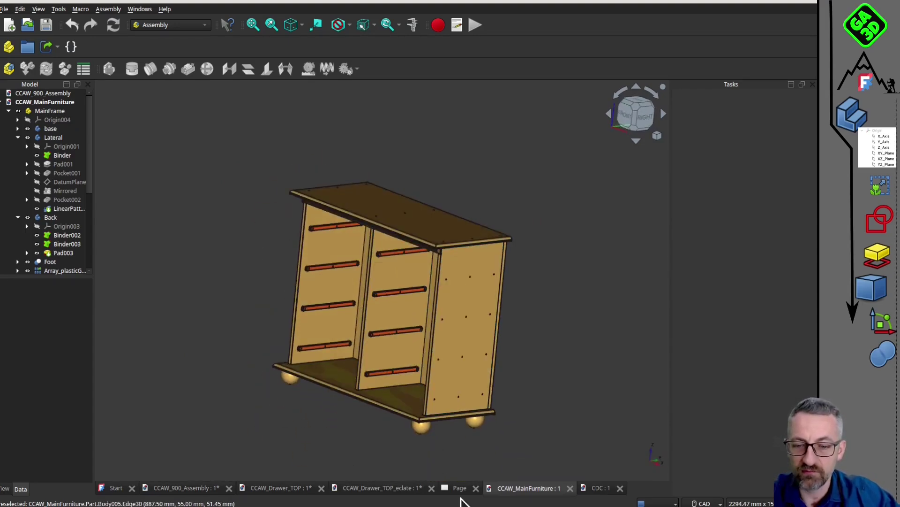
click(459, 488)
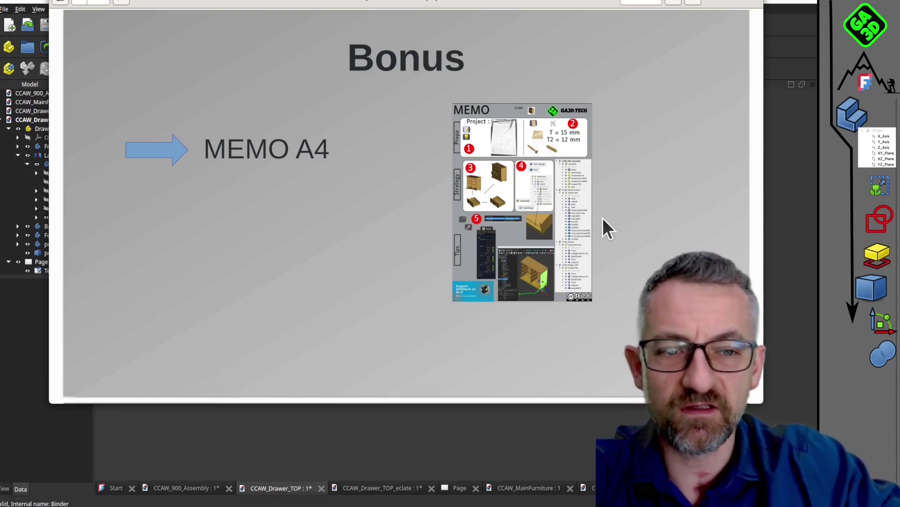
key(Page_Down)
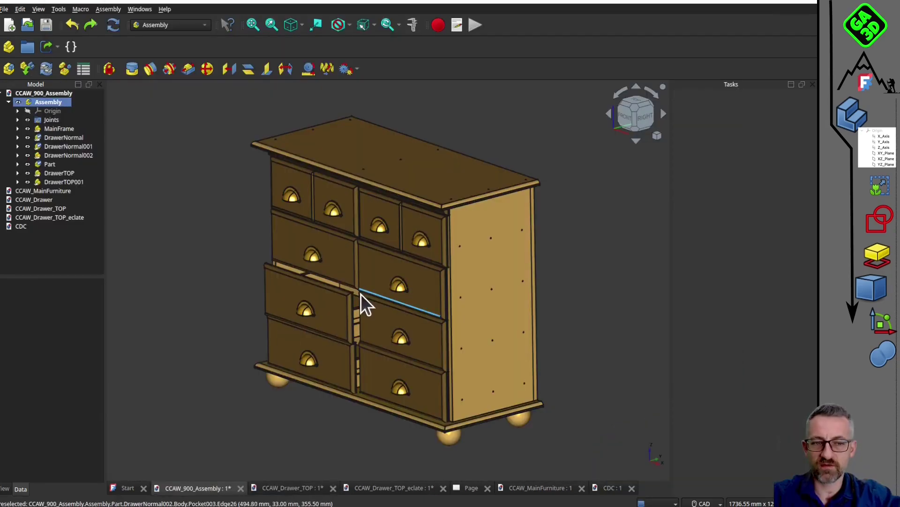
middle_drag(358, 346, 431, 312)
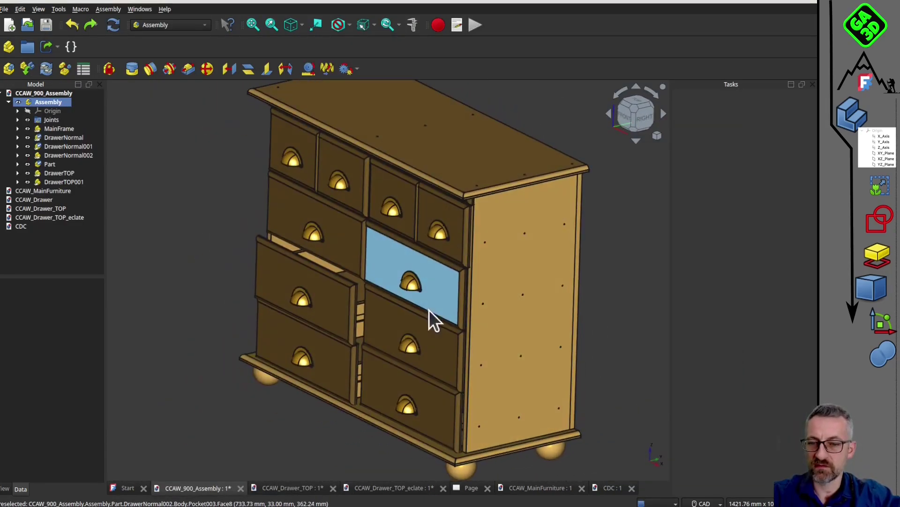
scroll(497, 239, down, 1)
middle_drag(533, 191, 493, 172)
click(613, 489)
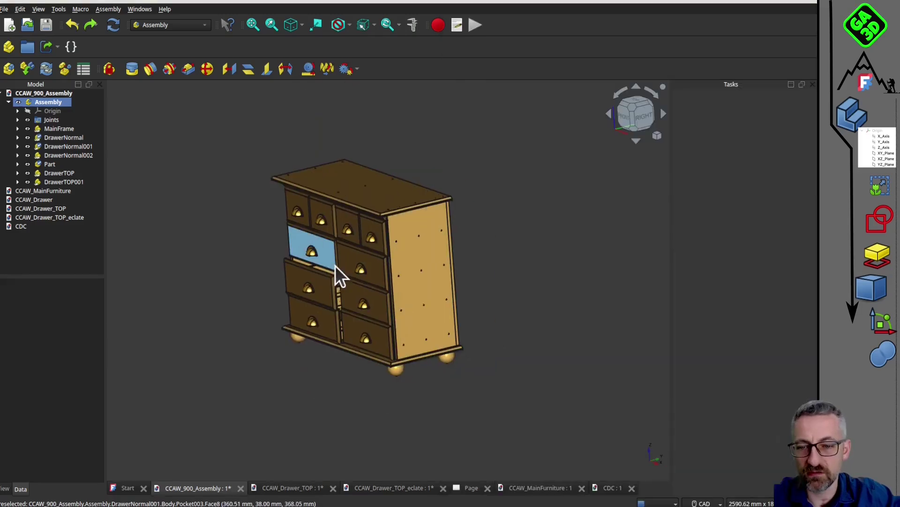
Slide the lower-left DrawerNormal partly out of the front of the chest in the assembly
click(65, 155)
click(66, 138)
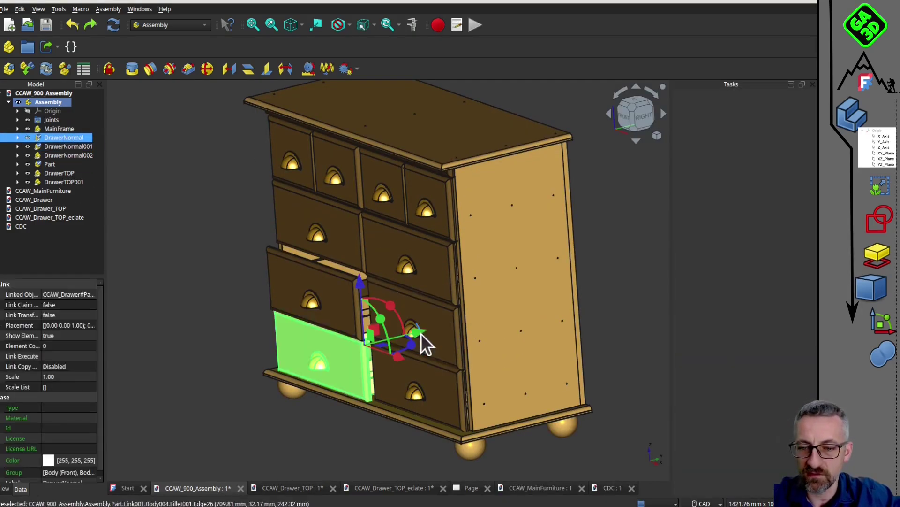
click(311, 360)
click(60, 139)
drag(416, 333, 381, 342)
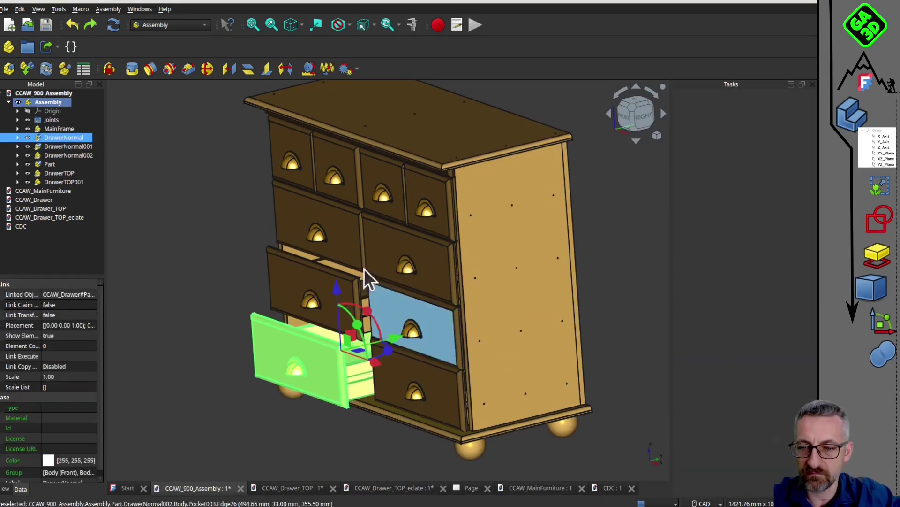
middle_drag(369, 276, 382, 307)
Consult the project memo's preparation, strategy and tips sections beside the assembly
click(1, 243)
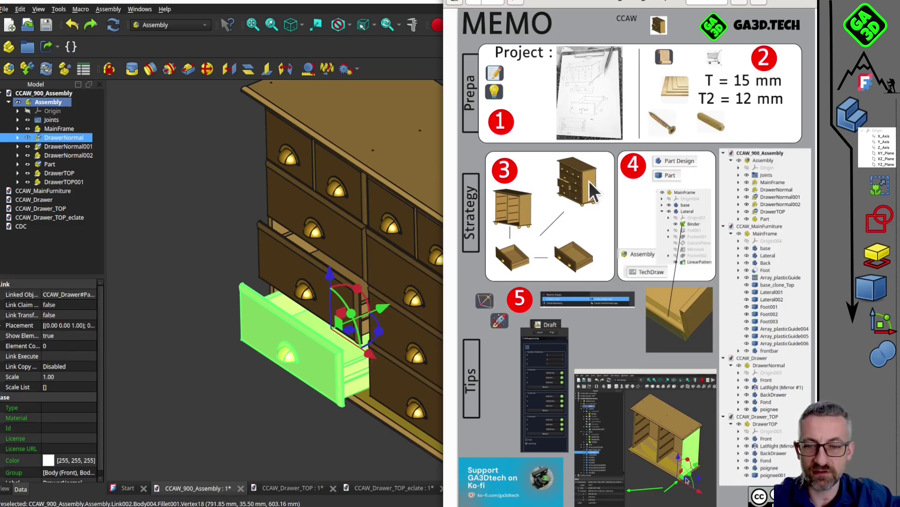
scroll(787, 278, down, 1)
scroll(777, 281, up, 1)
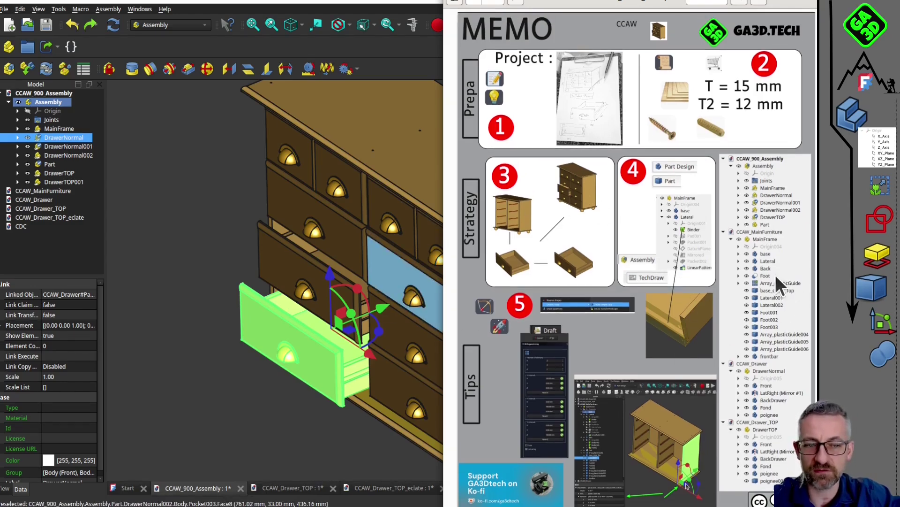
click(319, 443)
Bring up the CCAW_Drawer_TOP document and switch to the Part Design workbench
click(300, 490)
drag(105, 165, 133, 143)
click(174, 25)
click(183, 224)
click(75, 150)
scroll(409, 305, up, 2)
middle_drag(409, 312, 413, 275)
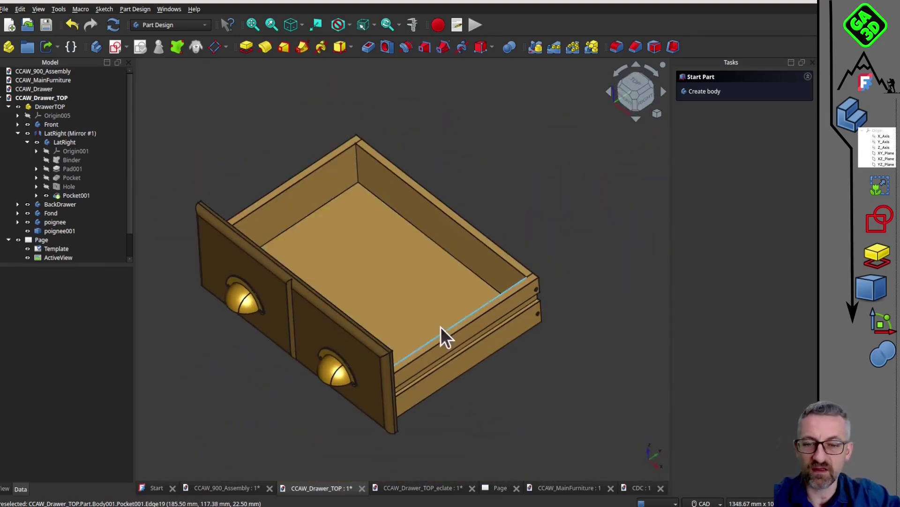
Try shifting the mirrored LatRight side panel by about -11 mm along the X axis with Transform
click(47, 134)
right_click(43, 136)
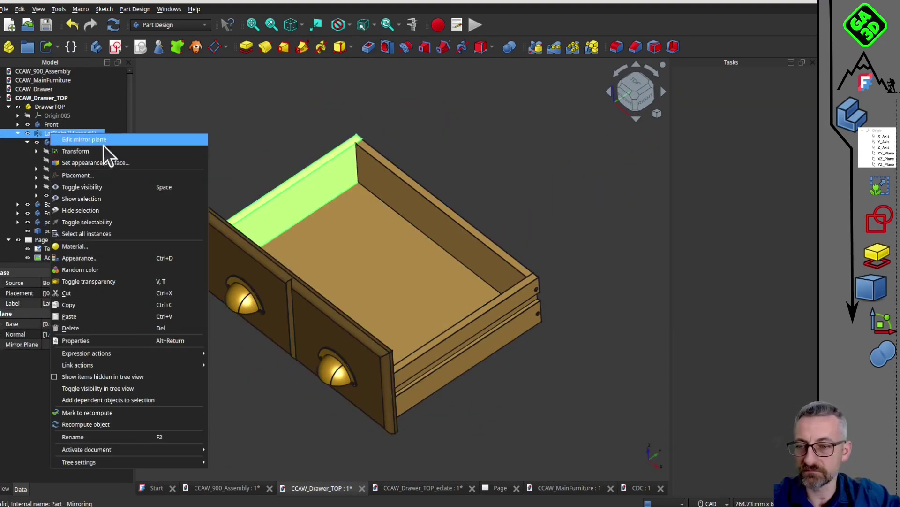
click(103, 146)
drag(347, 353, 342, 348)
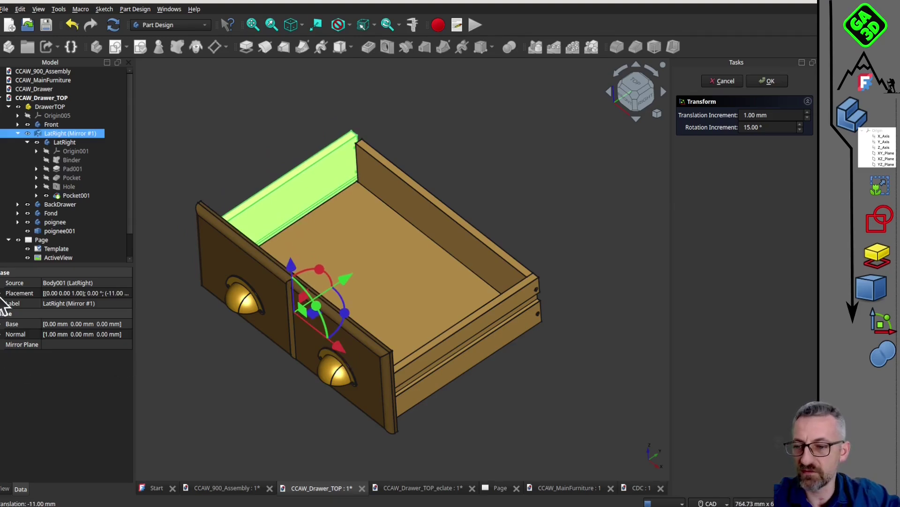
click(1, 293)
middle_drag(394, 397, 450, 260)
key(0)
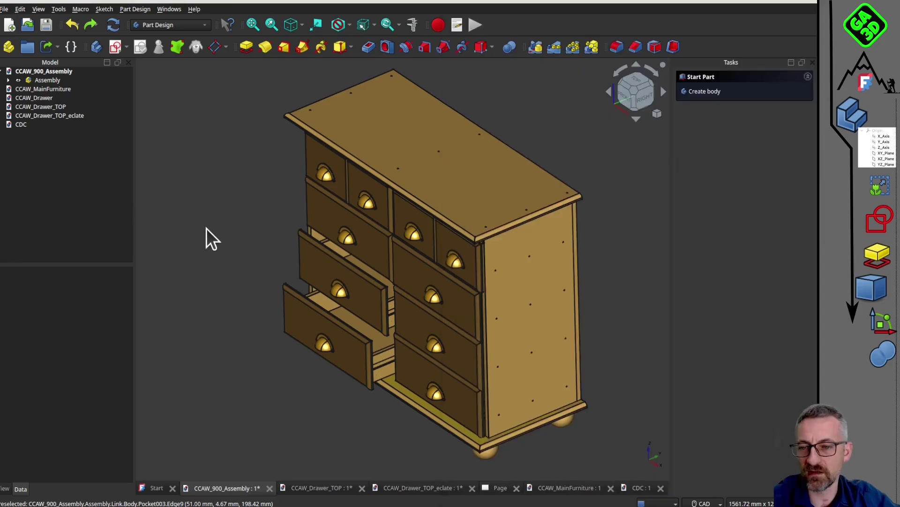
Inspect the Binder of the LatRight panel in CCAW_Drawer_TOP by showing it briefly and hiding it again
click(322, 487)
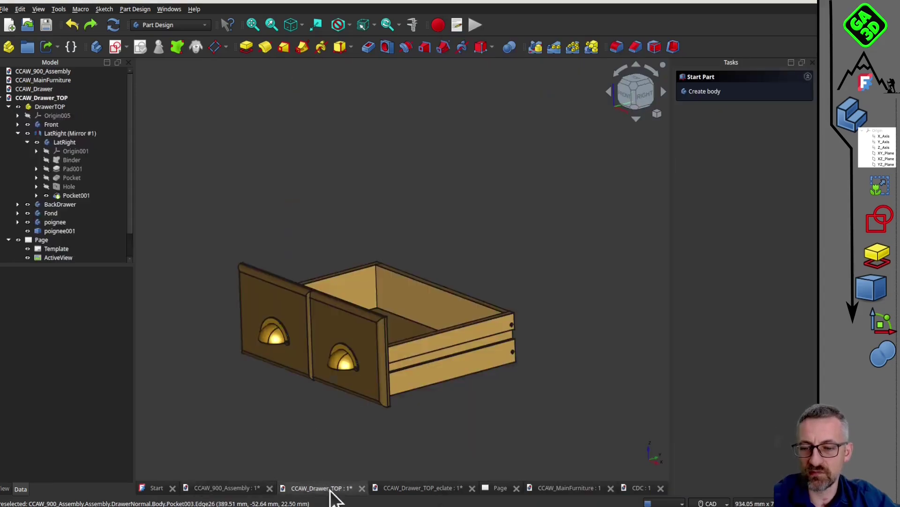
middle_drag(328, 302, 288, 319)
click(46, 162)
middle_drag(403, 331, 339, 350)
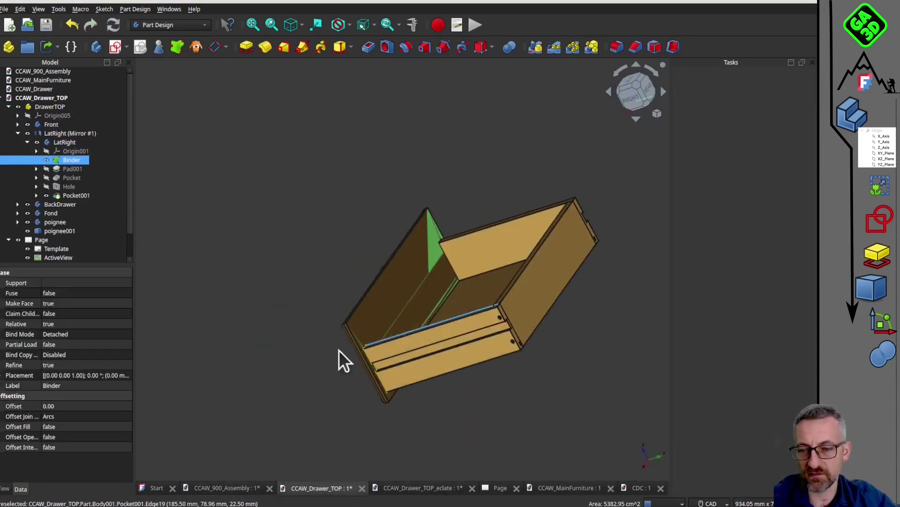
scroll(353, 320, up, 3)
click(47, 161)
middle_drag(392, 291, 410, 312)
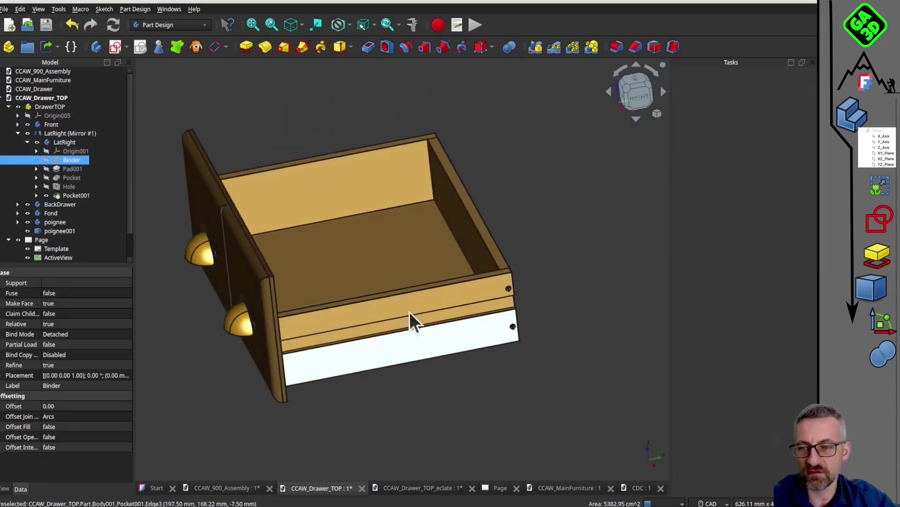
Create a new document containing a body, show its origin and start a sketch on the XZ plane
click(10, 25)
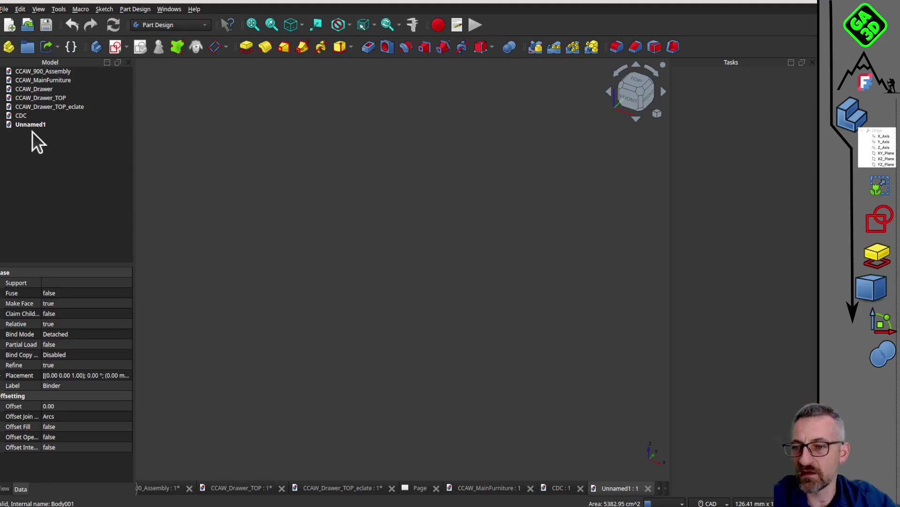
click(96, 47)
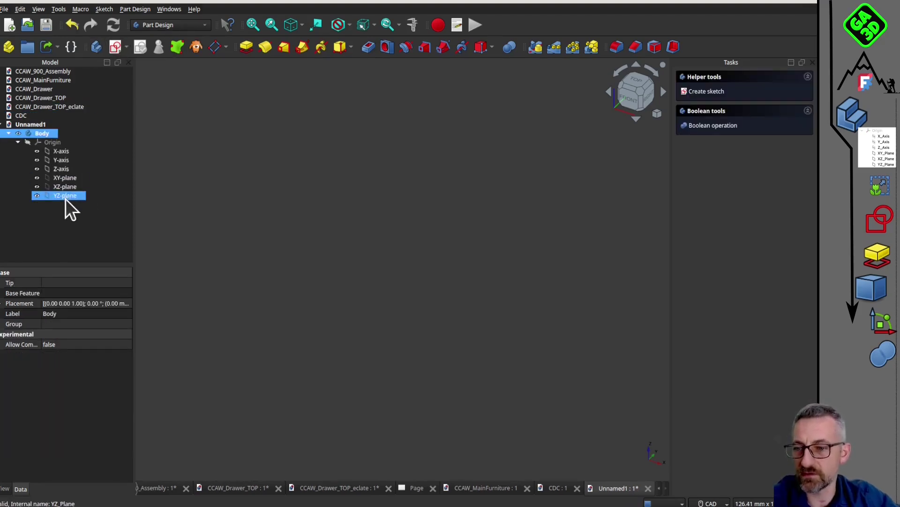
click(66, 187)
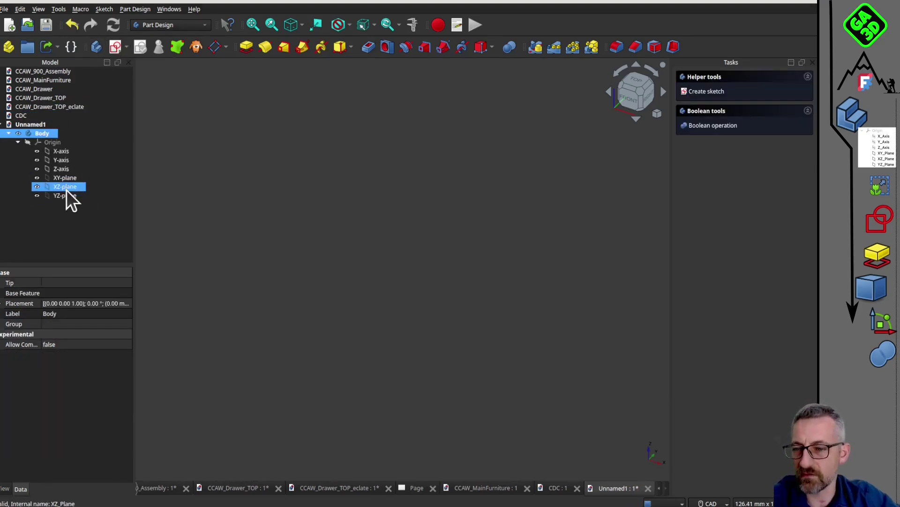
click(28, 143)
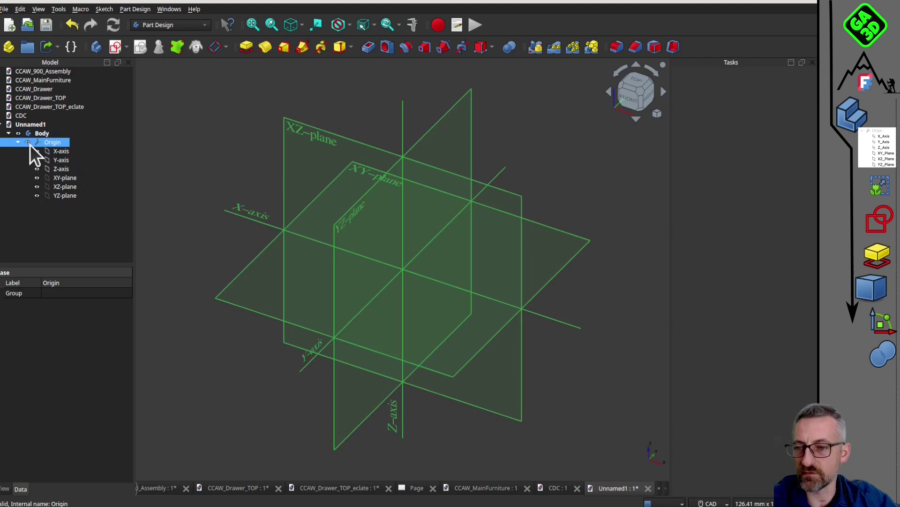
click(115, 46)
Sketch a rectangle 415 mm wide and 165 mm high
click(178, 47)
click(270, 209)
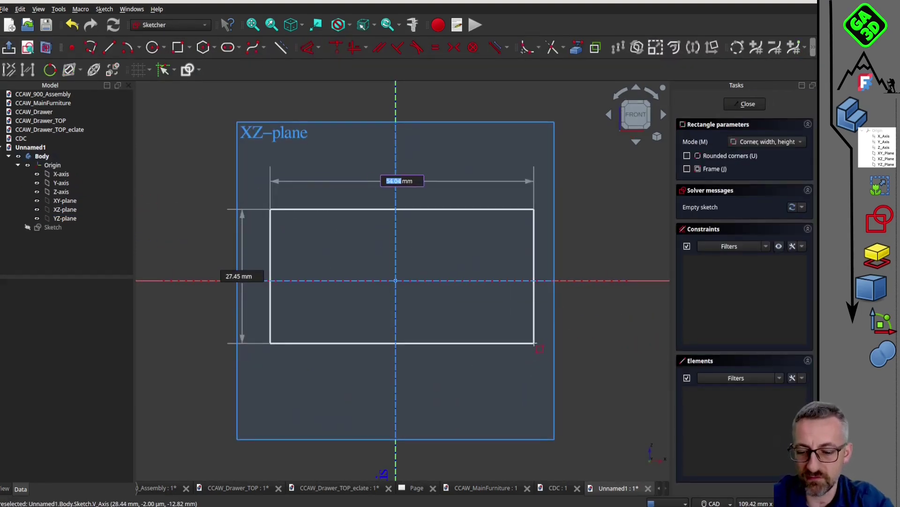
text(415)
key(Tab)
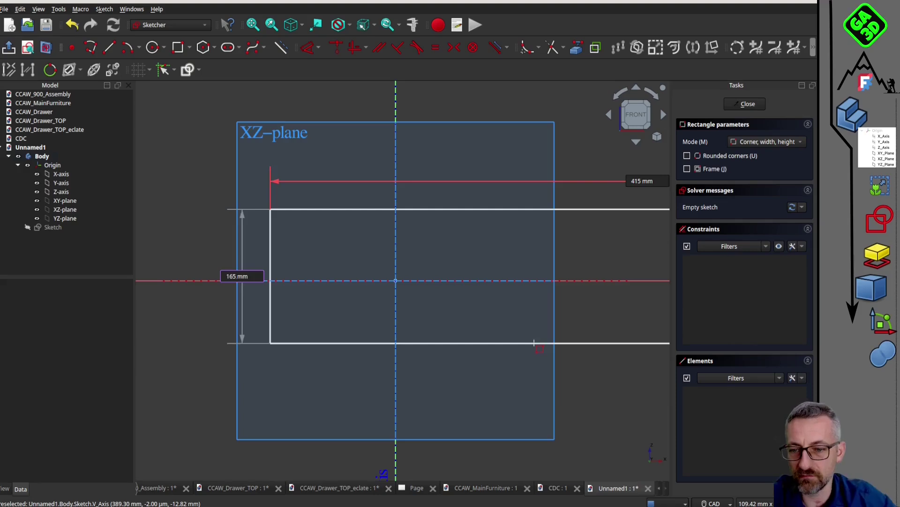
key(Return)
scroll(393, 275, down, 6)
middle_drag(391, 282, 341, 211)
key(Escape)
Centre the rectangle on the origin by making two opposite corners symmetric about it, and close the sketch
drag(306, 182, 197, 115)
click(197, 115)
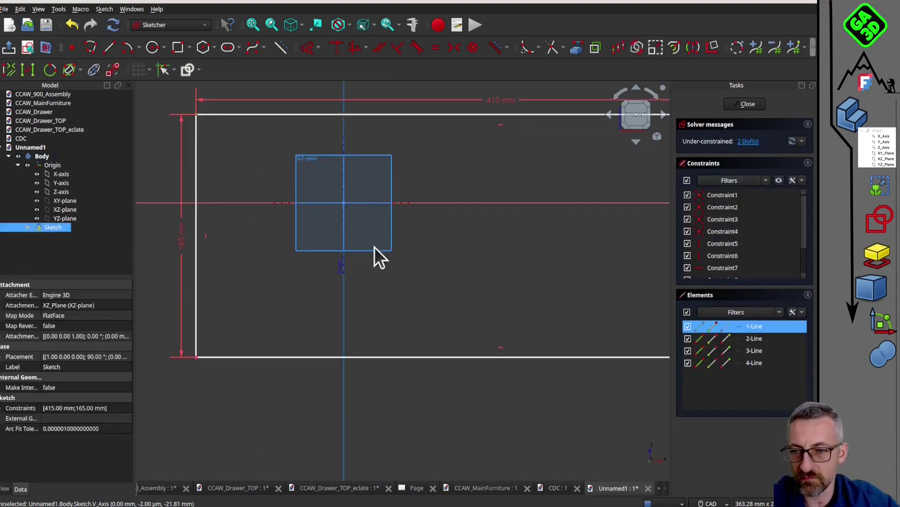
scroll(374, 247, down, 4)
click(576, 303)
scroll(373, 241, up, 5)
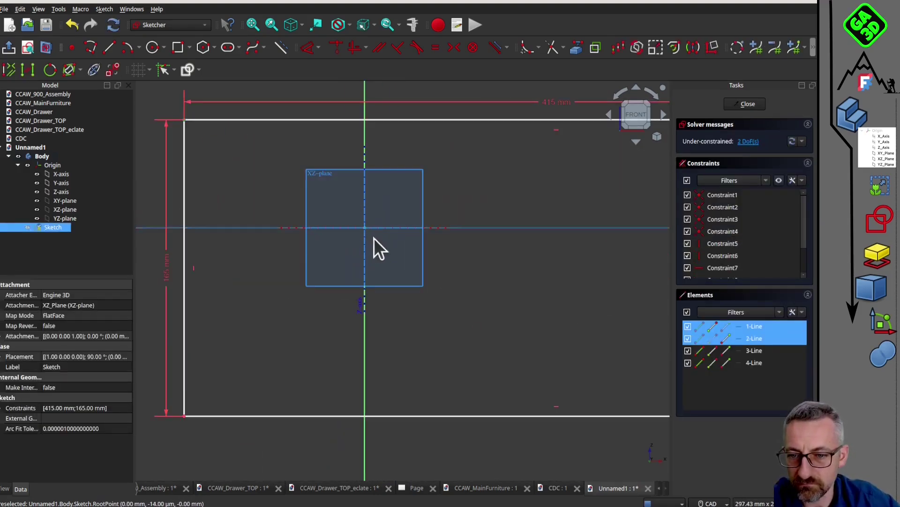
click(366, 229)
click(456, 48)
scroll(455, 141, down, 7)
scroll(458, 155, up, 2)
click(745, 103)
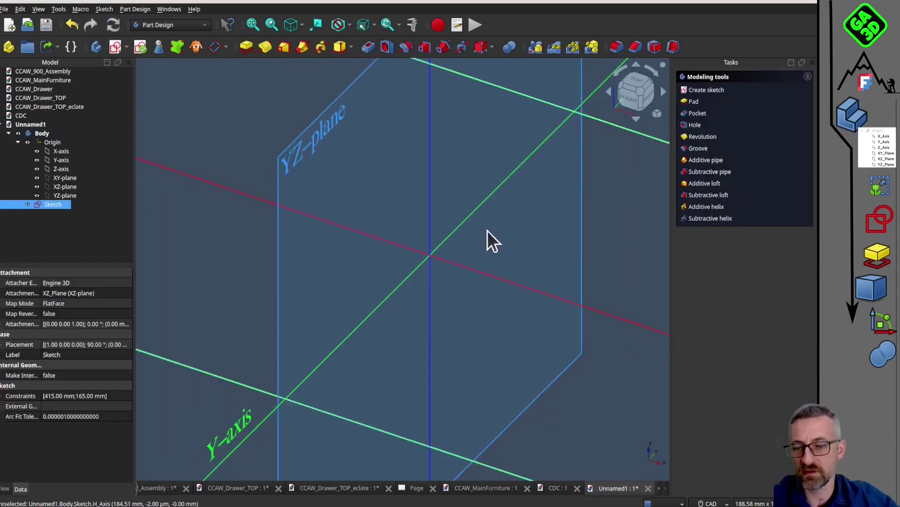
Pad the rectangle sketch to a length of 15 mm and hide the body's origin
scroll(487, 230, down, 5)
middle_drag(488, 230, 445, 206)
click(246, 47)
scroll(516, 176, down, 5)
scroll(350, 213, up, 4)
text(18)
key(Return)
scroll(464, 207, down, 5)
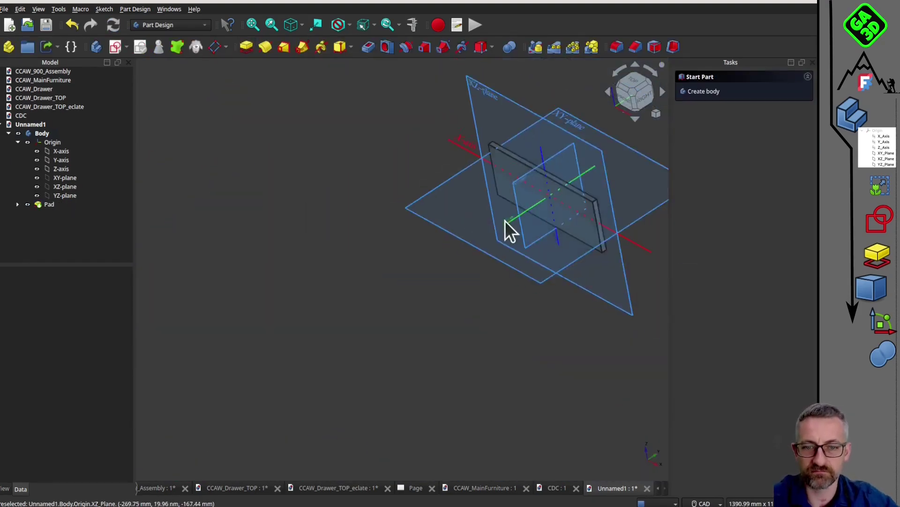
scroll(505, 220, down, 1)
click(27, 142)
scroll(544, 205, up, 3)
middle_drag(469, 251, 356, 234)
scroll(502, 179, up, 1)
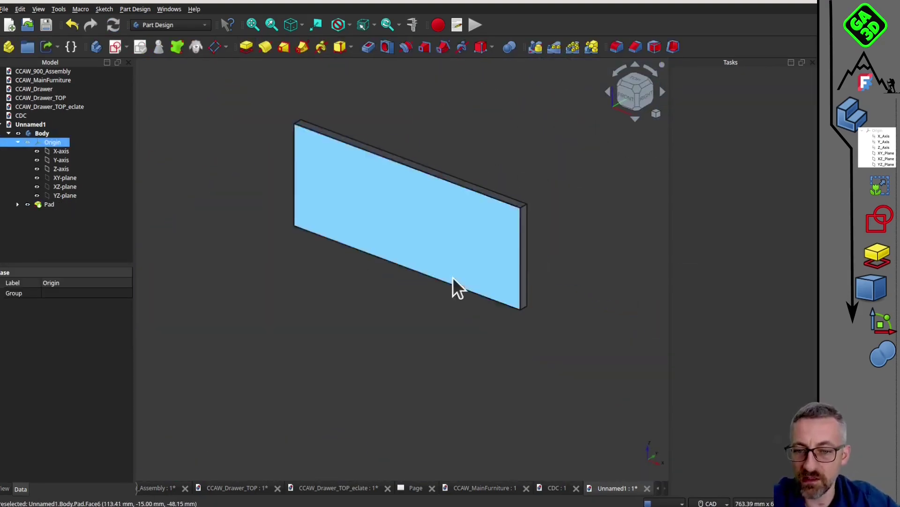
Fillet the four outer edges of the panel's front face with a 10 mm radius
click(498, 199)
ctrl+click(521, 244)
ctrl+click(461, 289)
ctrl+click(294, 165)
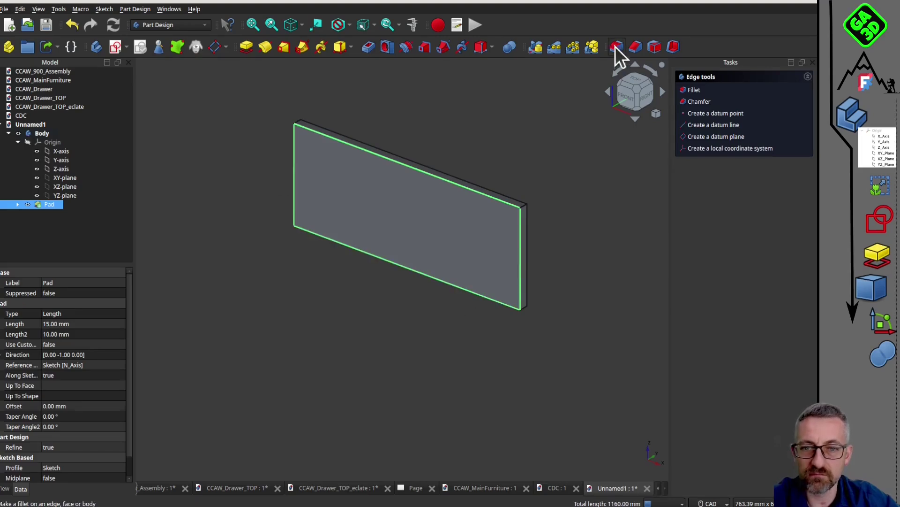
click(616, 46)
text(10)
key(Return)
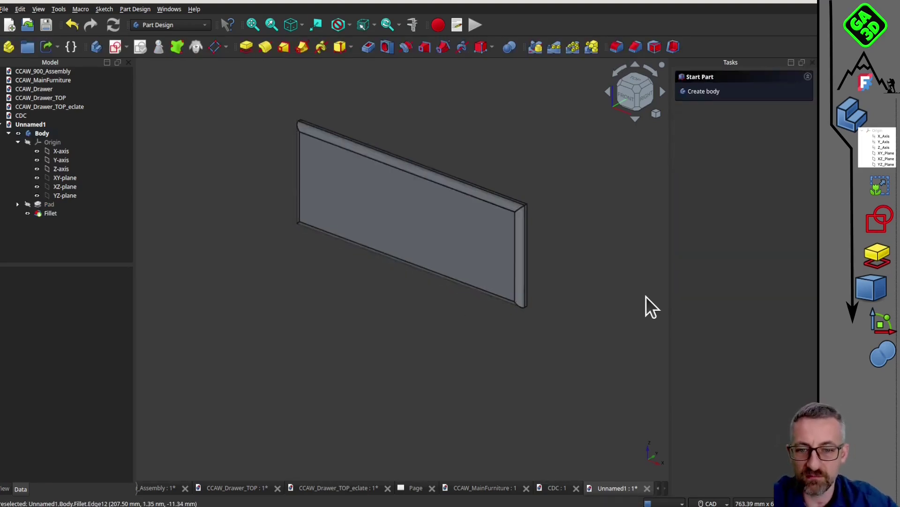
mouse_move(446, 315)
middle_down()
mouse_move(404, 293)
mouse_move(443, 319)
middle_up()
scroll(474, 254, up, 1)
middle_drag(474, 254, 452, 278)
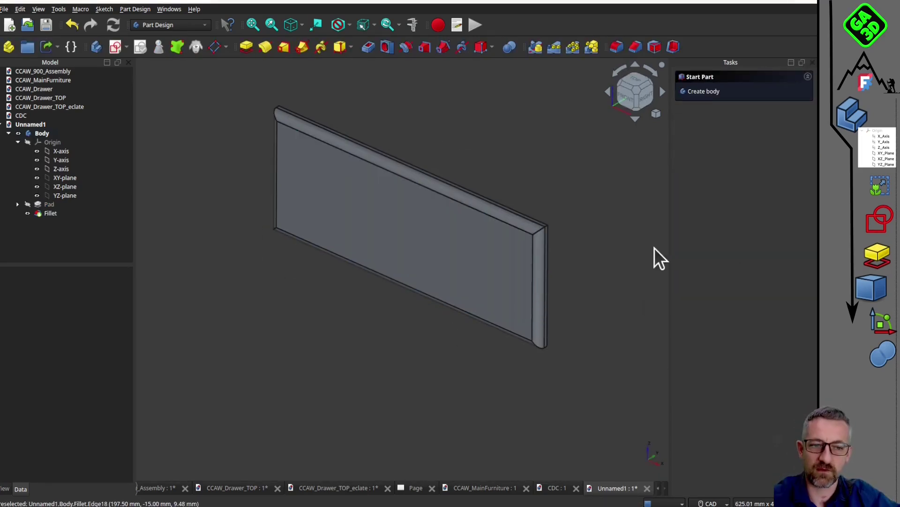
Rename the body as Front
click(46, 132)
click(46, 133)
text(Fro)
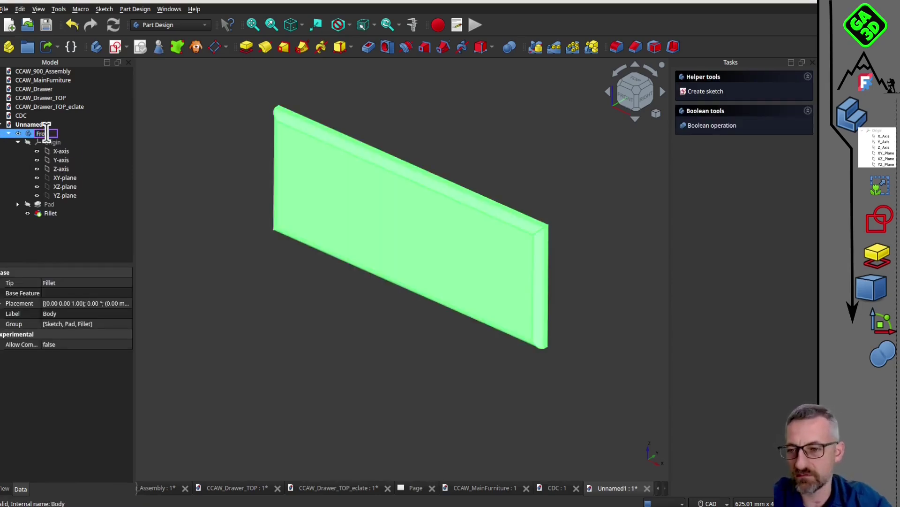
text(nt)
click(218, 161)
middle_drag(413, 197, 344, 277)
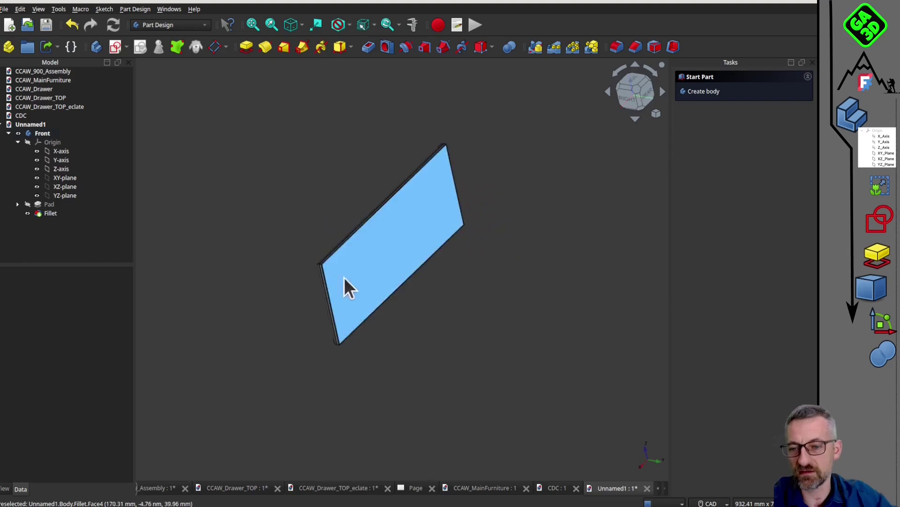
Create a new body and name it Lateral
mouse_move(349, 314)
middle_down()
mouse_move(416, 241)
mouse_move(331, 303)
mouse_move(333, 312)
middle_up()
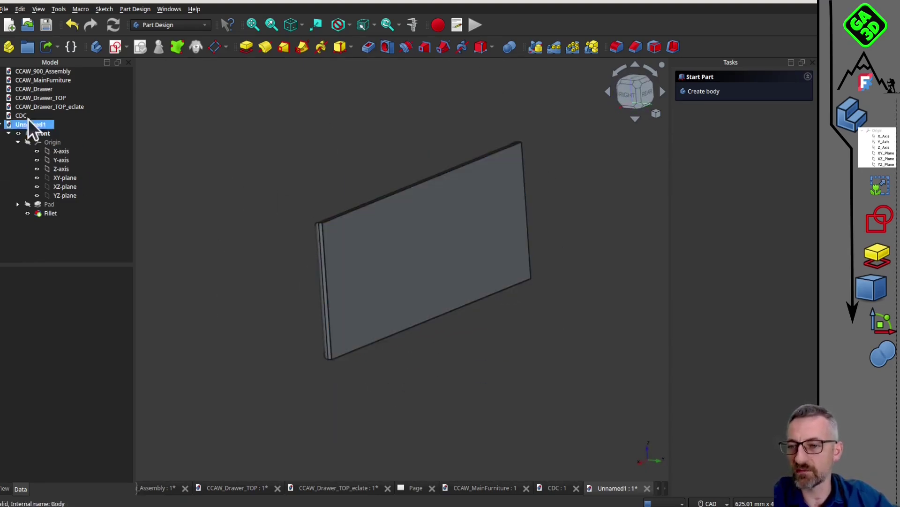
click(97, 46)
click(44, 143)
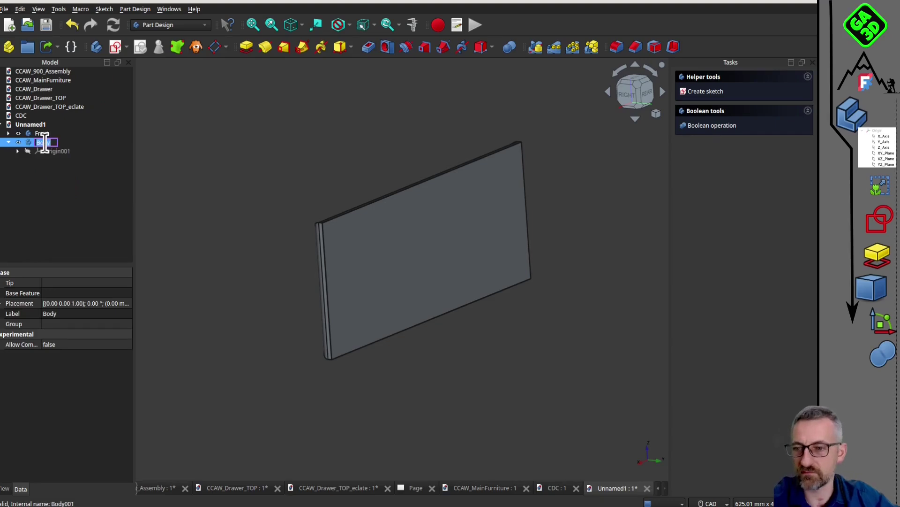
text(Lateral)
click(188, 201)
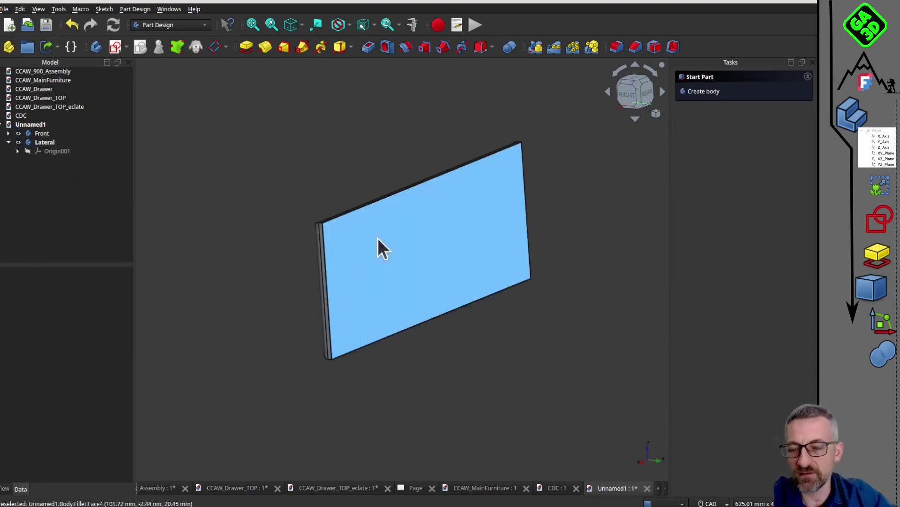
Bind the front panel's rear face into the Lateral body as a sub-shape binder and hide the Front body
click(388, 247)
scroll(338, 215, up, 1)
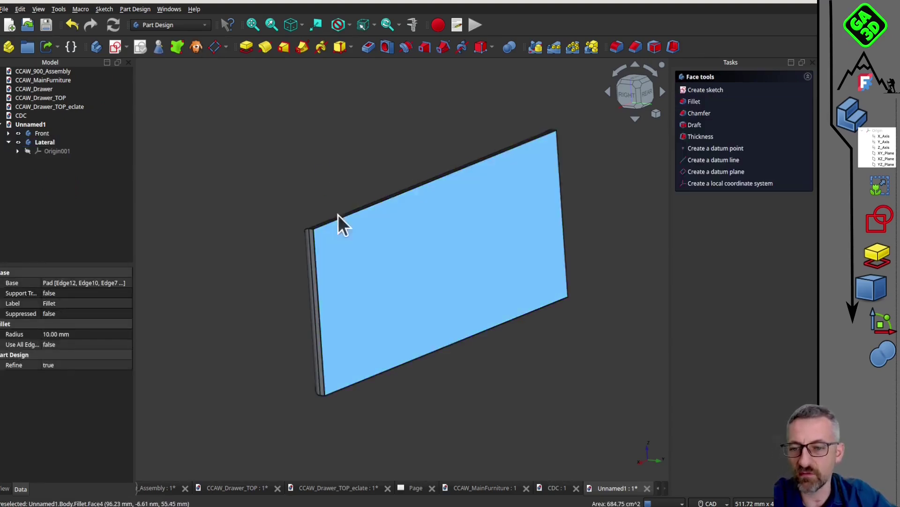
click(174, 46)
click(269, 173)
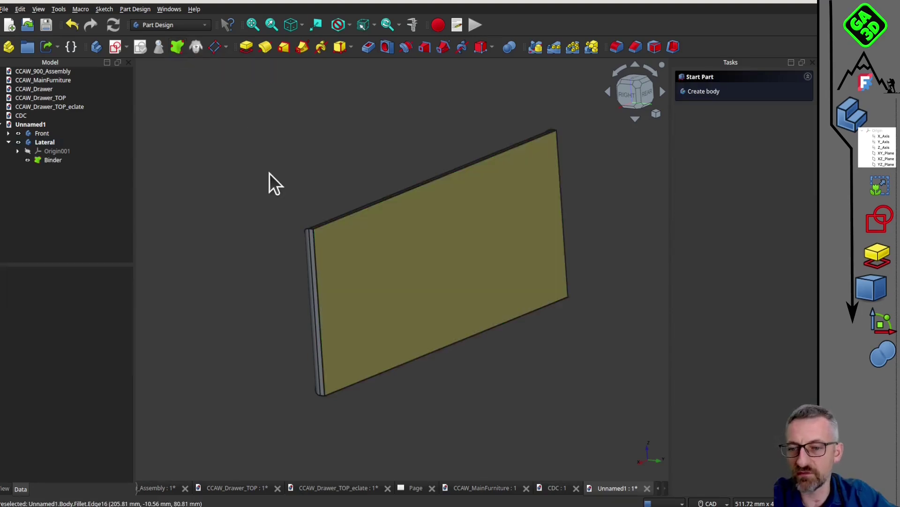
click(19, 134)
click(291, 239)
scroll(302, 246, down, 1)
middle_drag(297, 282, 323, 264)
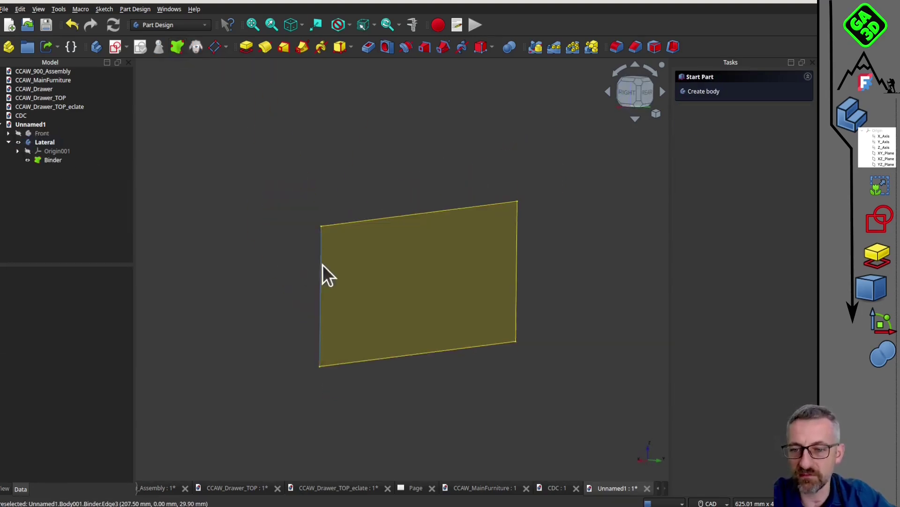
scroll(322, 260, up, 1)
Set the binder's bind mode to Detached
click(52, 160)
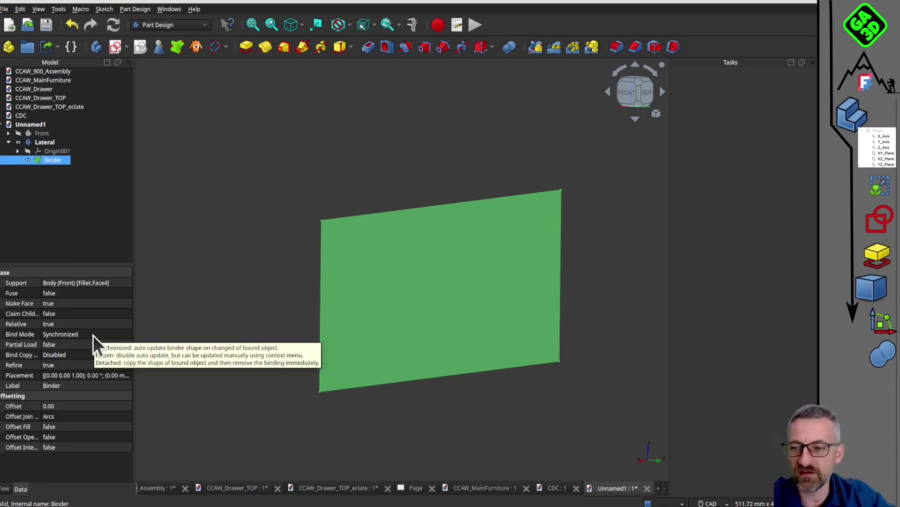
click(93, 335)
click(92, 335)
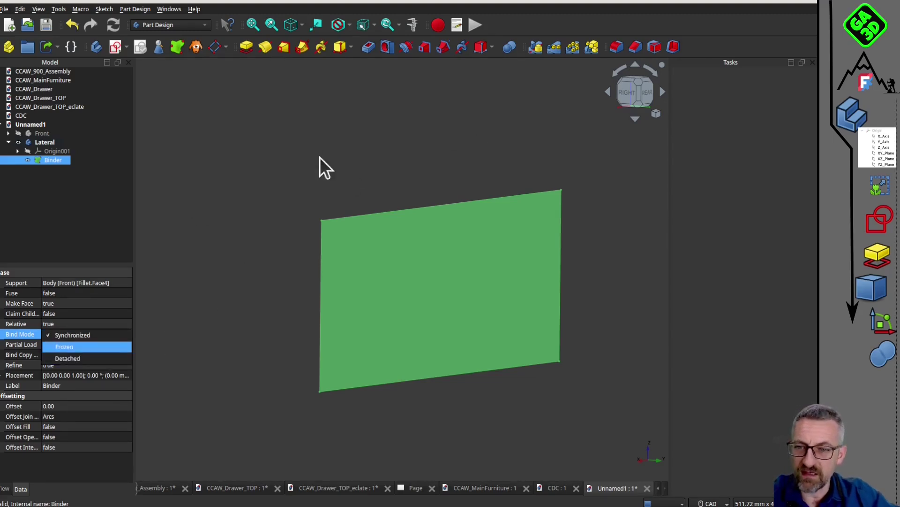
click(96, 360)
click(231, 221)
scroll(232, 220, up, 2)
scroll(283, 258, down, 2)
Create a sketch on the binder face and project the face's lower edge as external geometry
middle_drag(265, 230, 286, 241)
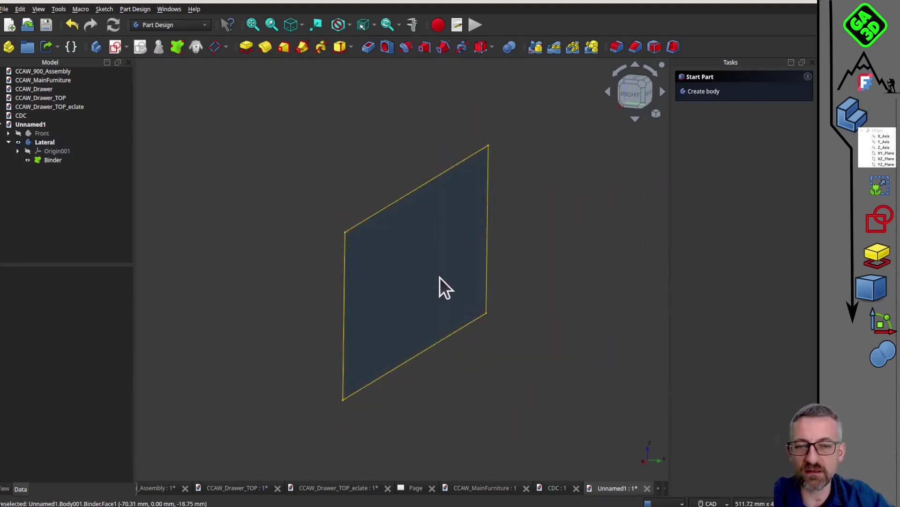
middle_drag(440, 282, 418, 313)
middle_drag(306, 266, 264, 153)
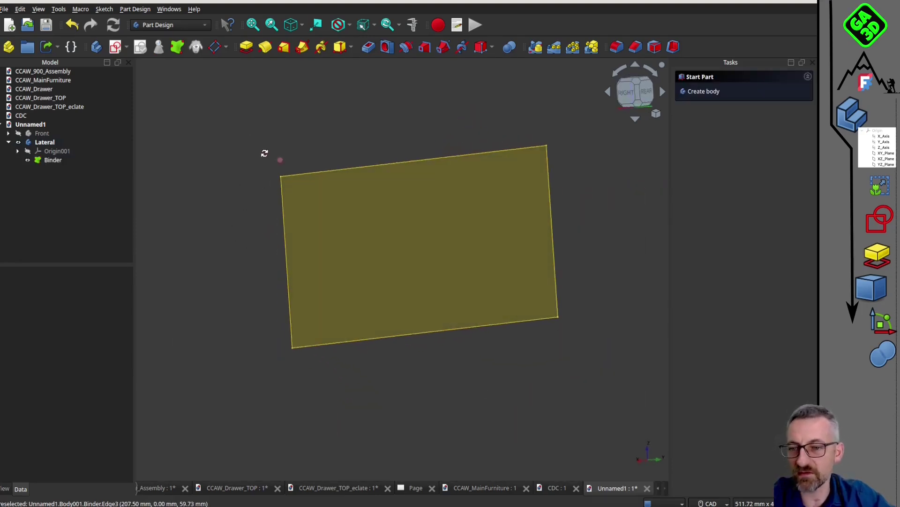
click(326, 260)
click(115, 47)
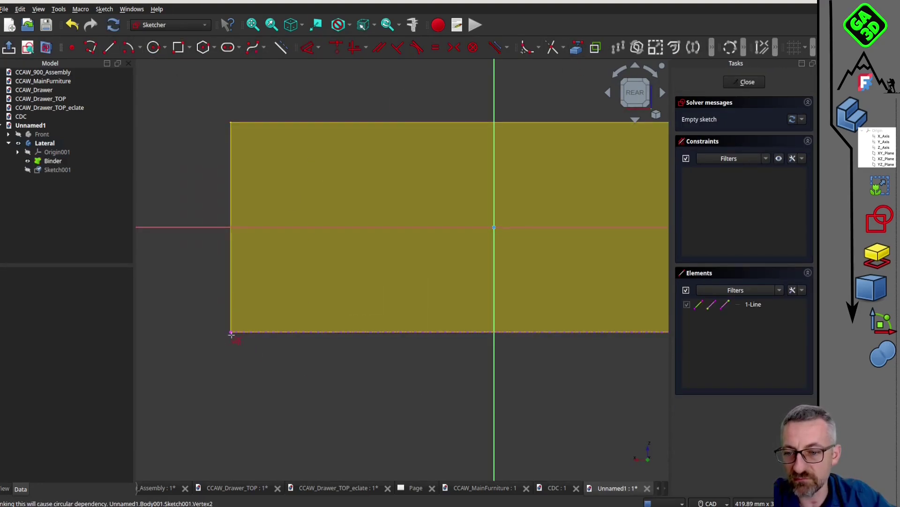
Sketch an upright rectangle 12 mm wide and 90 mm high near the left end of the binder face
key(g)
key(r)
click(261, 155)
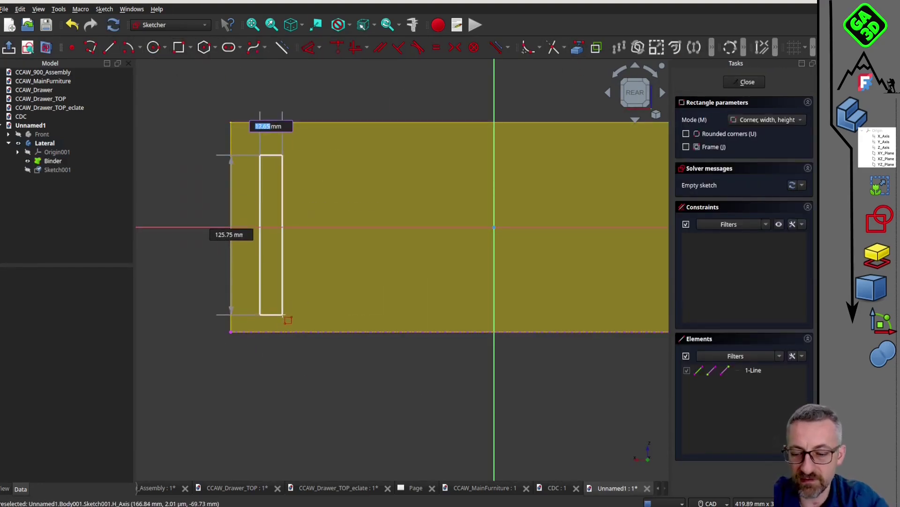
text(12)
key(Tab)
text(90)
key(Return)
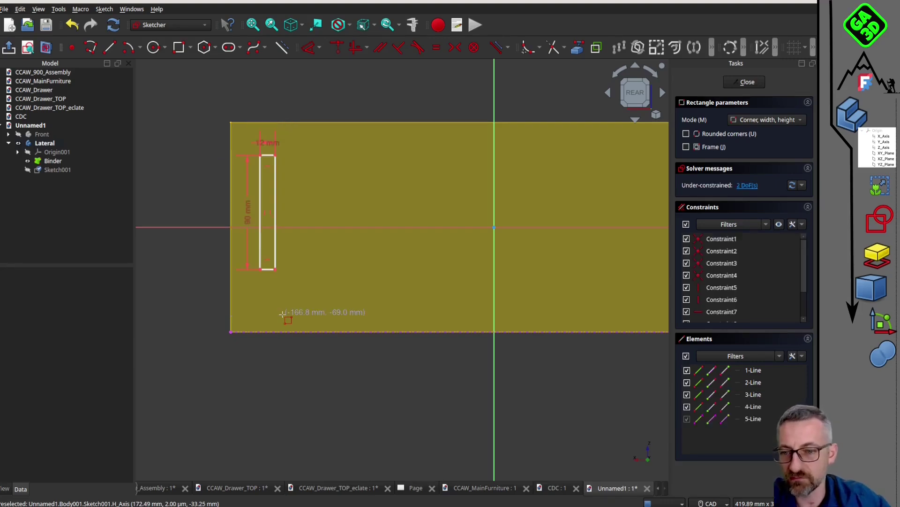
key(Escape)
Position the rectangle's lower-left corner 10 mm horizontally and 15 mm vertically from the face's lower-left corner, and close the sketch
click(260, 269)
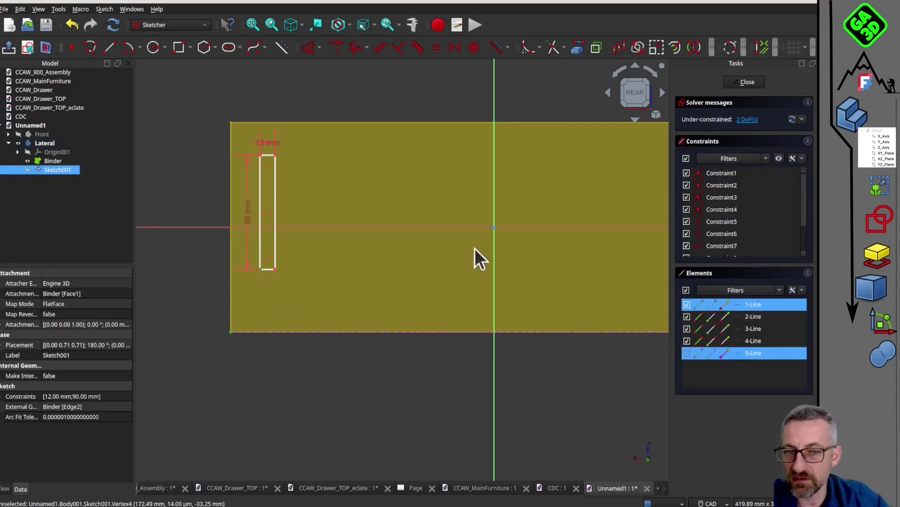
click(231, 332)
click(307, 47)
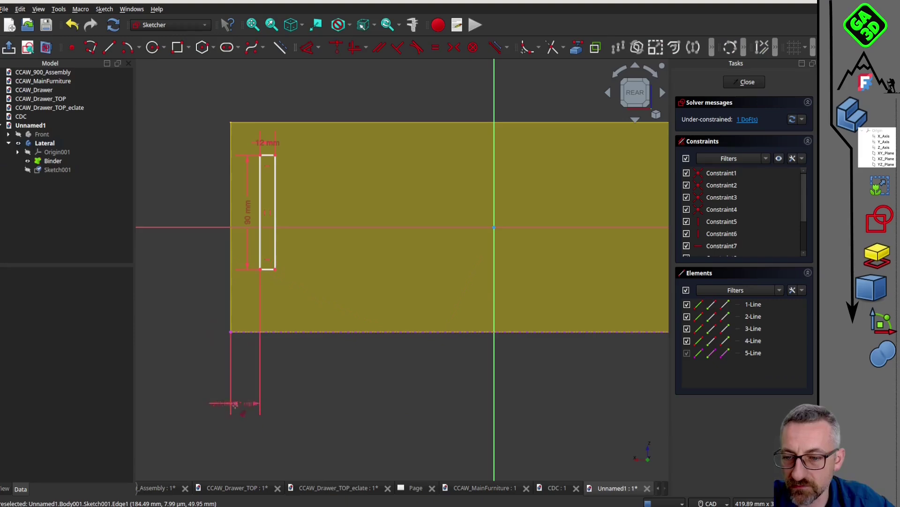
click(235, 419)
text(10)
key(Return)
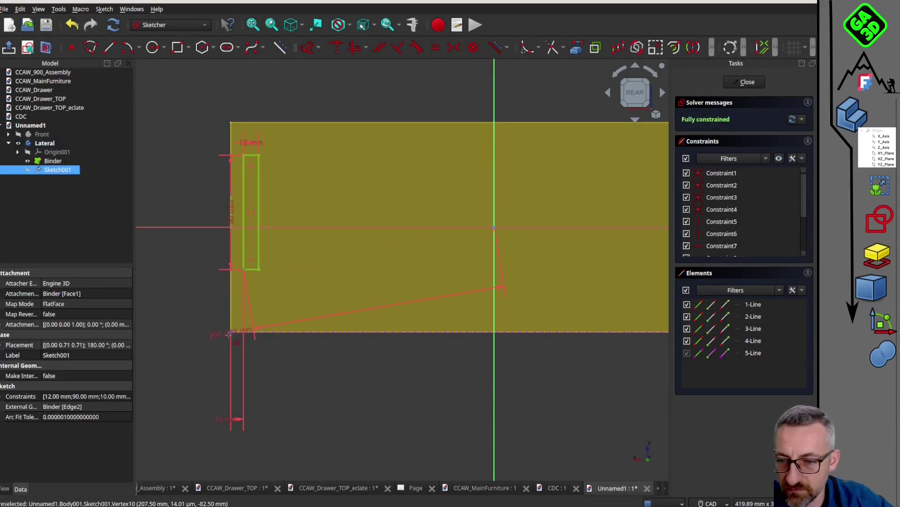
click(229, 333)
click(165, 308)
text(15)
key(Return)
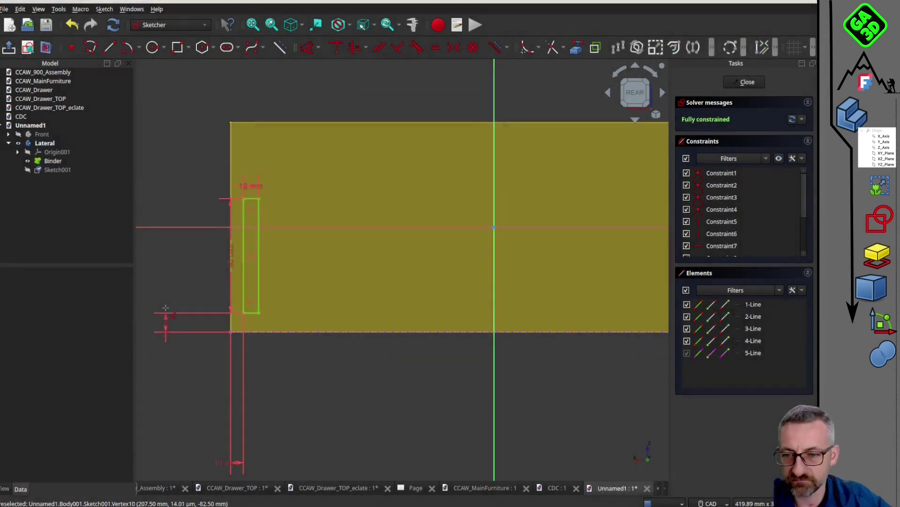
click(748, 83)
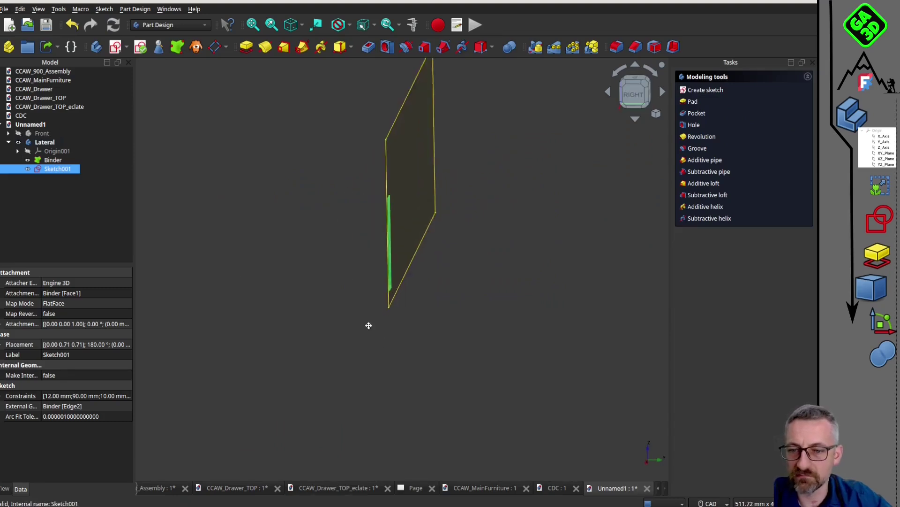
Pad the rectangle sketch to a length of 280 mm and show the Front body again
click(246, 46)
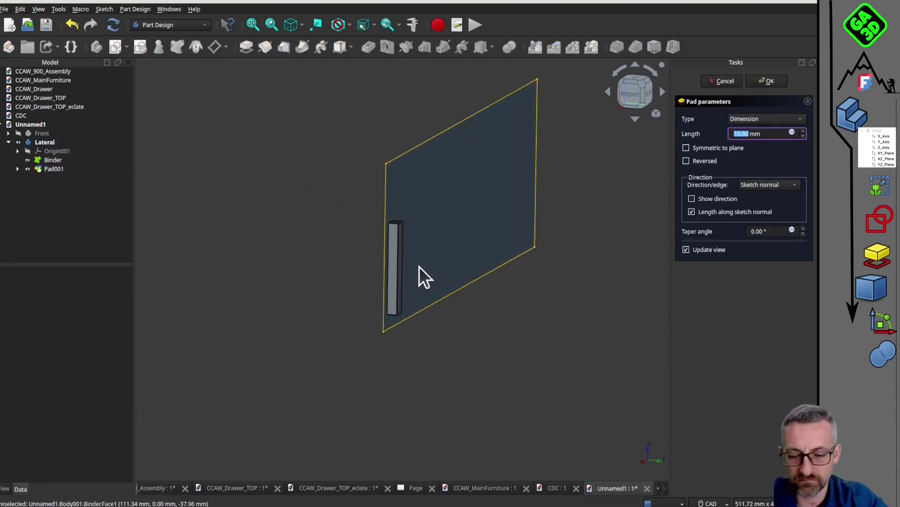
text(280)
key(Return)
click(46, 133)
key(space)
click(326, 198)
middle_drag(413, 253, 402, 295)
scroll(326, 311, up, 5)
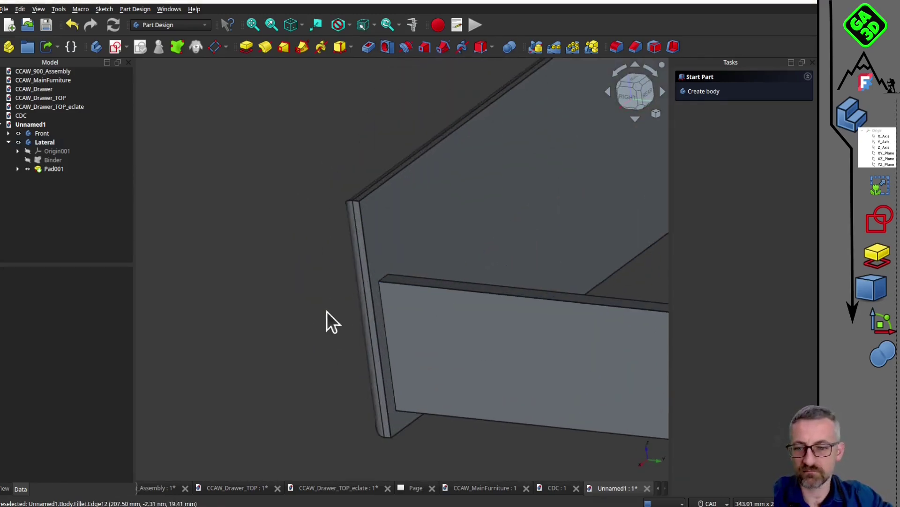
scroll(327, 311, down, 5)
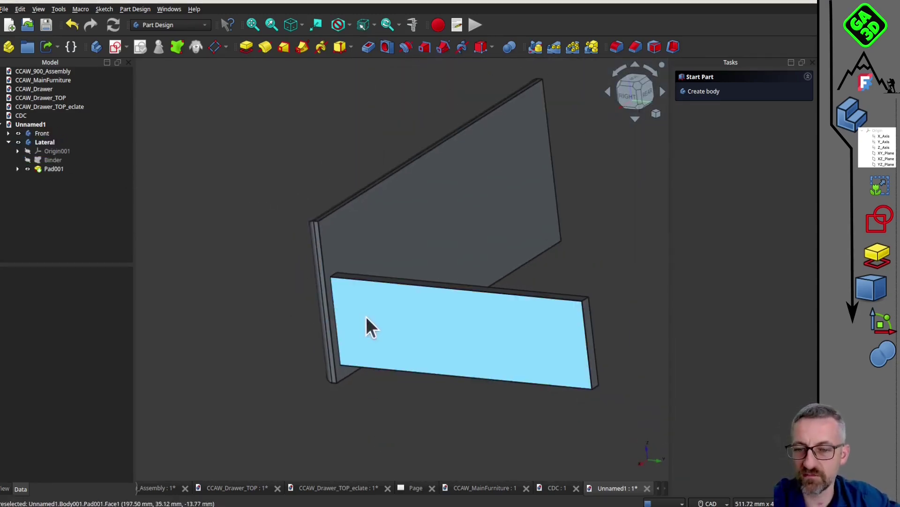
scroll(342, 260, up, 4)
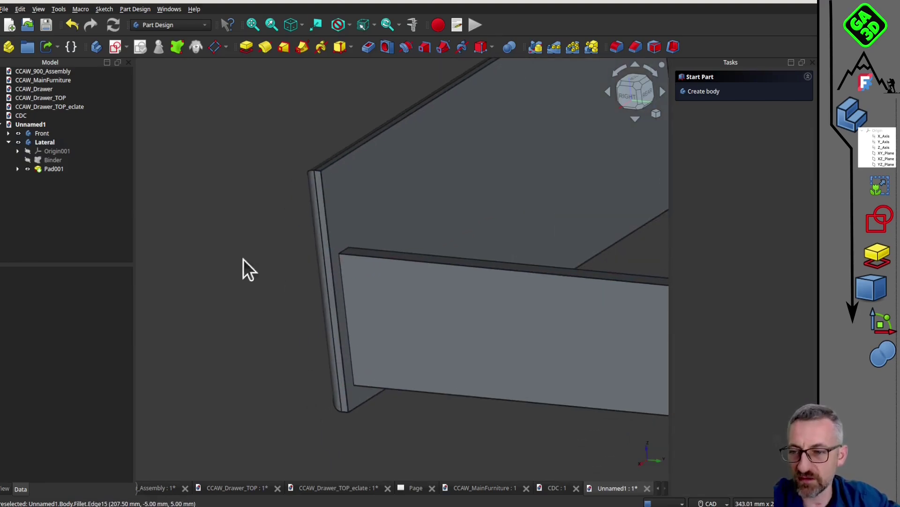
Hide the Front body and create a sketch on the side panel's front end face, projecting its top and bottom edges
click(19, 133)
scroll(278, 268, down, 2)
middle_drag(288, 274, 466, 317)
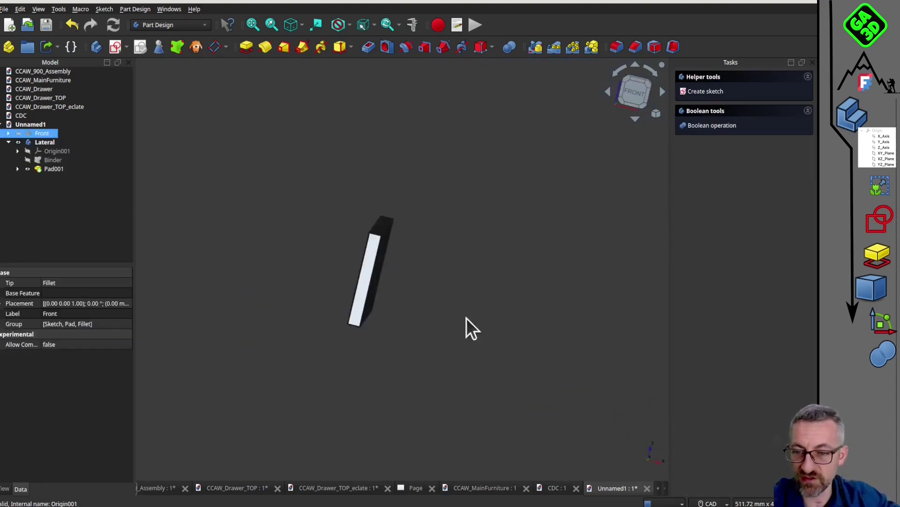
click(358, 275)
click(115, 47)
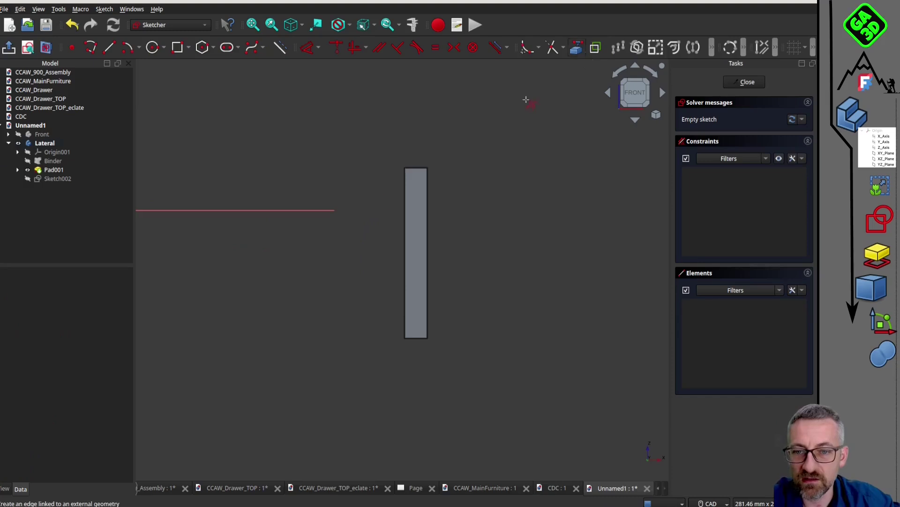
click(416, 168)
click(416, 338)
scroll(422, 274, up, 3)
Draw two 6 mm diameter circles on the end face, one above the other, and align their centres vertically
click(152, 47)
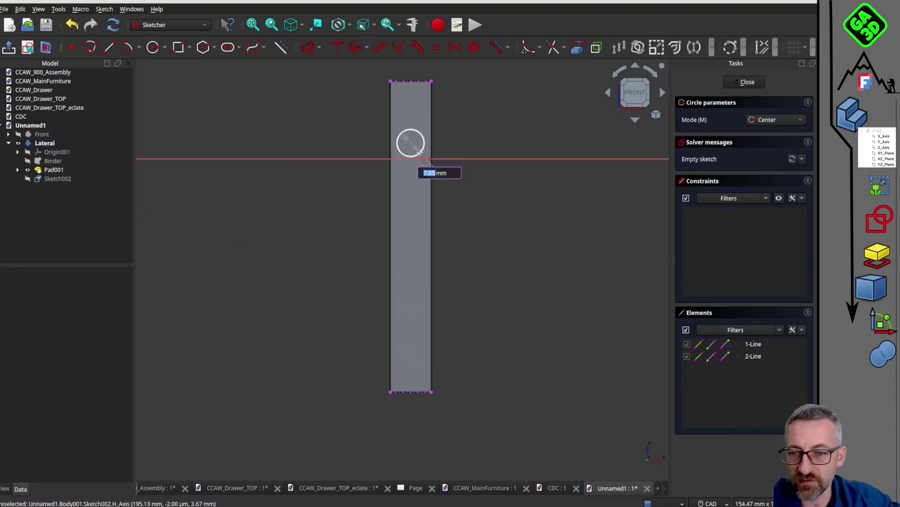
text(6)
key(Return)
click(410, 322)
text(6)
key(Return)
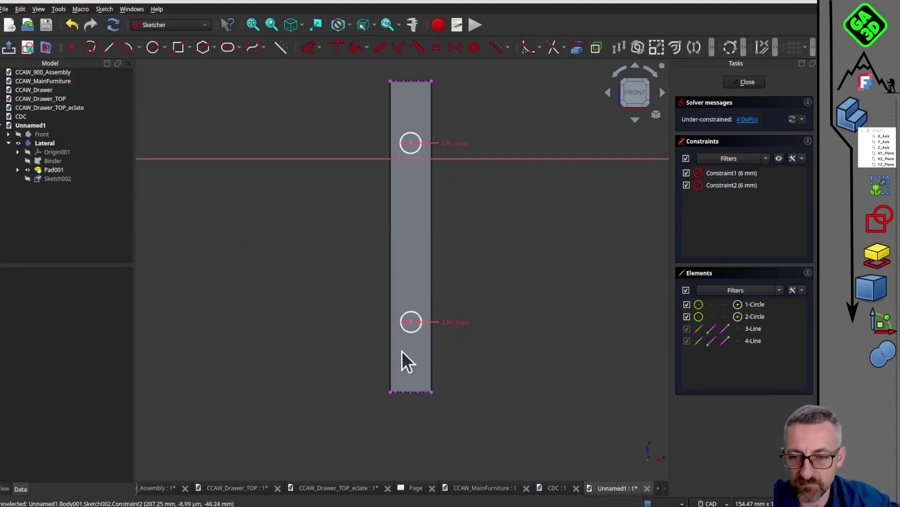
click(405, 315)
click(411, 146)
click(355, 47)
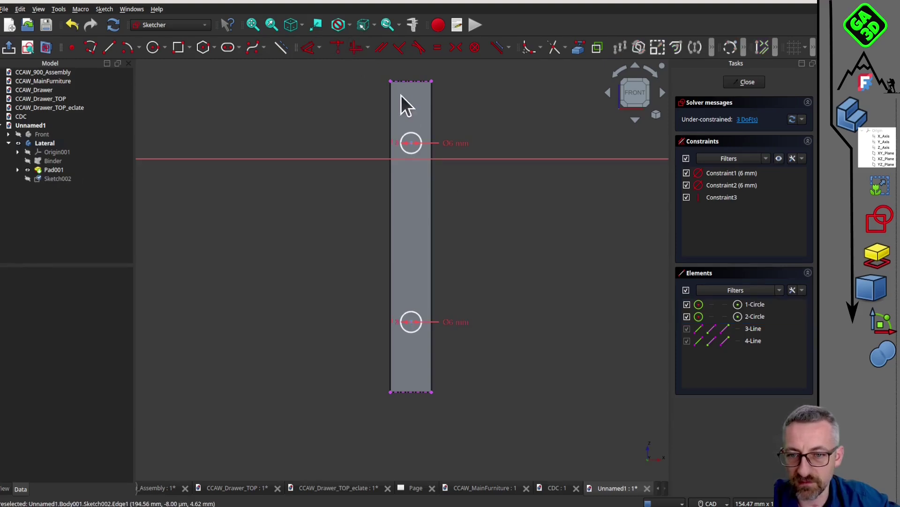
Constrain the upper circle's centre 6 mm from the end face's left edge and 20 mm below its top edge
click(391, 82)
click(411, 144)
click(309, 47)
click(403, 68)
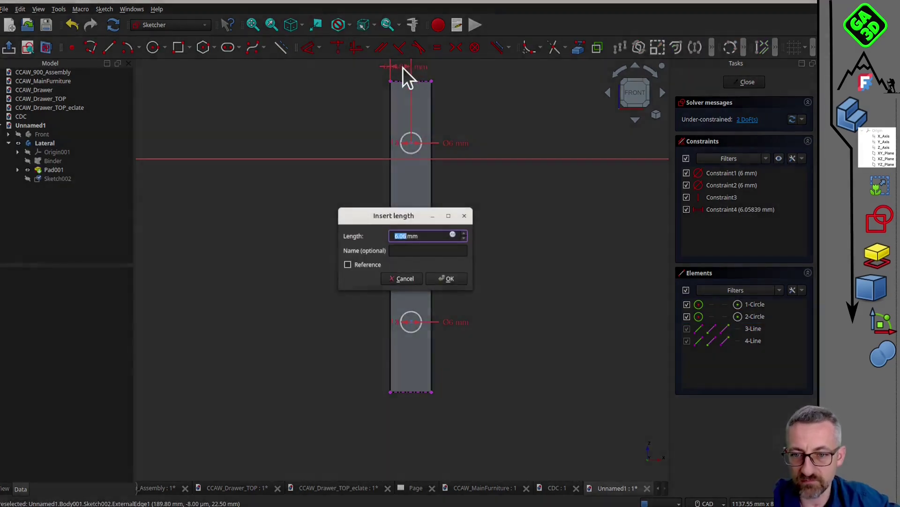
text(6)
key(Return)
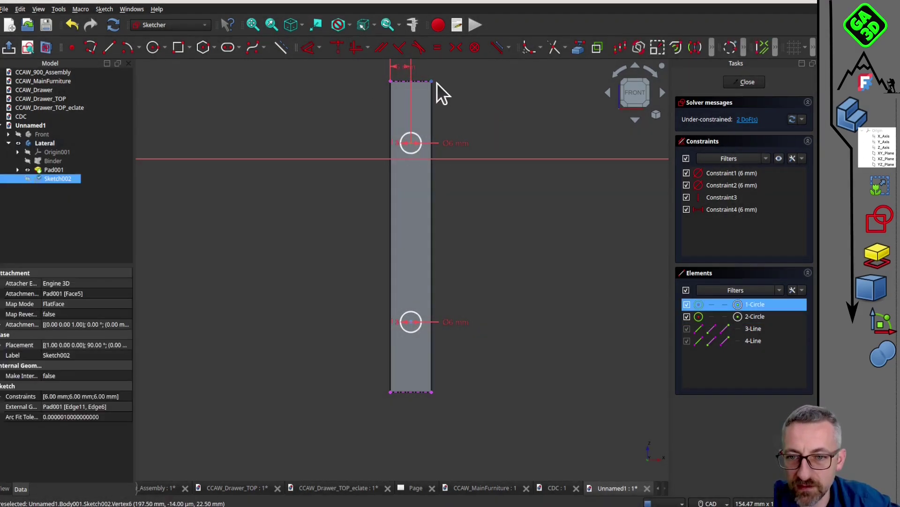
click(433, 82)
click(309, 48)
click(513, 120)
text(20)
key(Return)
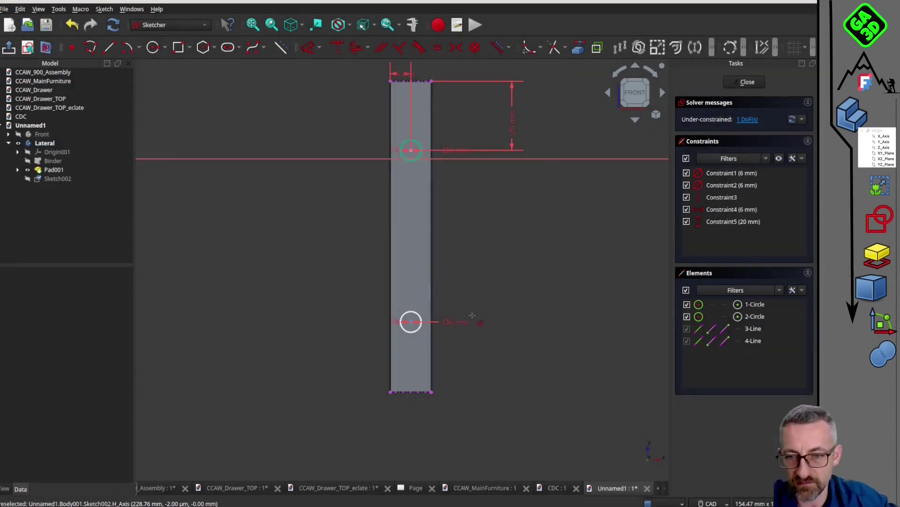
Constrain the lower circle's centre 20 mm above the end face's bottom edge and close the sketch
click(427, 392)
click(411, 322)
key(d)
click(541, 362)
text(20.32)
key(Return)
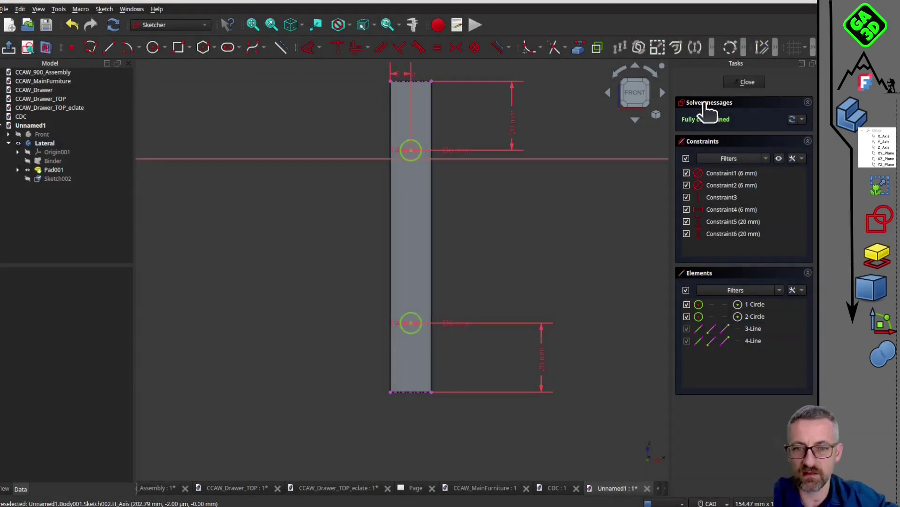
click(747, 81)
Pocket the two circles 25 mm deep into the side panel's end face
click(750, 112)
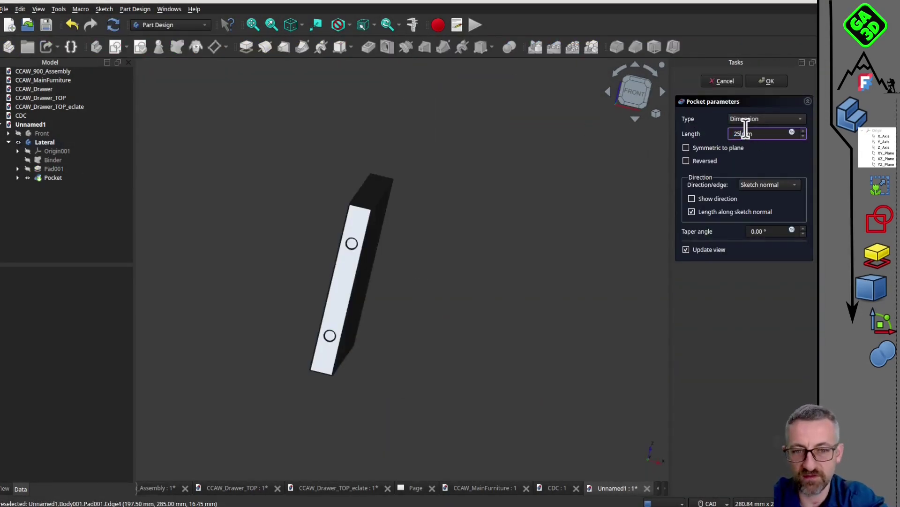
click(767, 84)
scroll(411, 275, down, 2)
middle_drag(424, 300, 459, 333)
scroll(399, 290, up, 3)
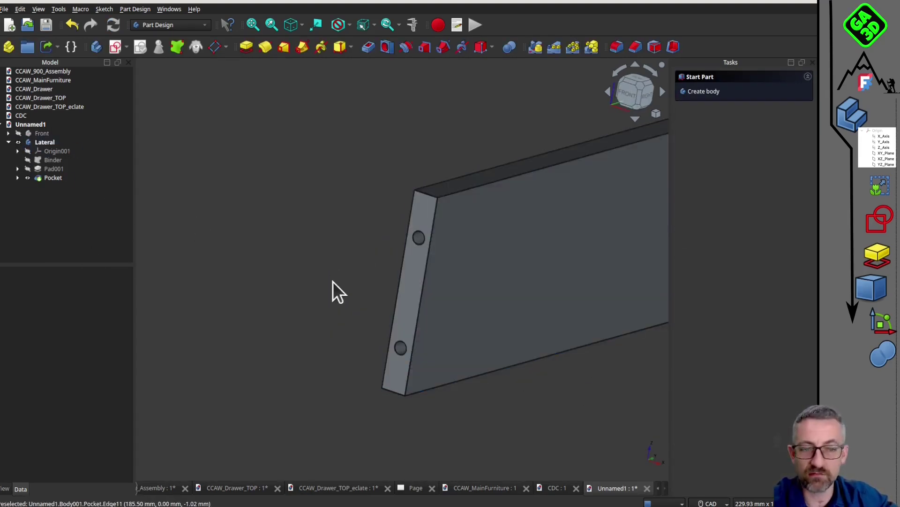
middle_drag(333, 281, 340, 290)
Show the Front body again together with the drilled side panel
click(18, 134)
scroll(491, 225, down, 4)
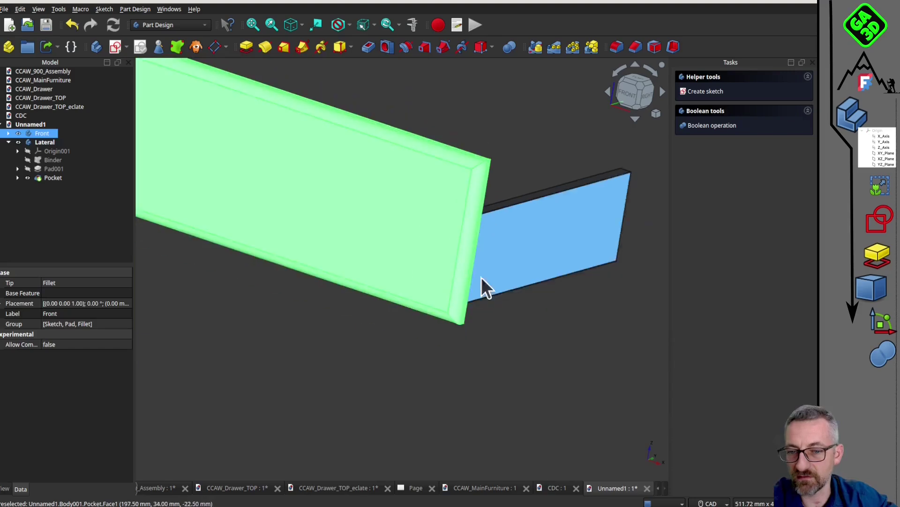
click(479, 326)
middle_drag(477, 326, 397, 316)
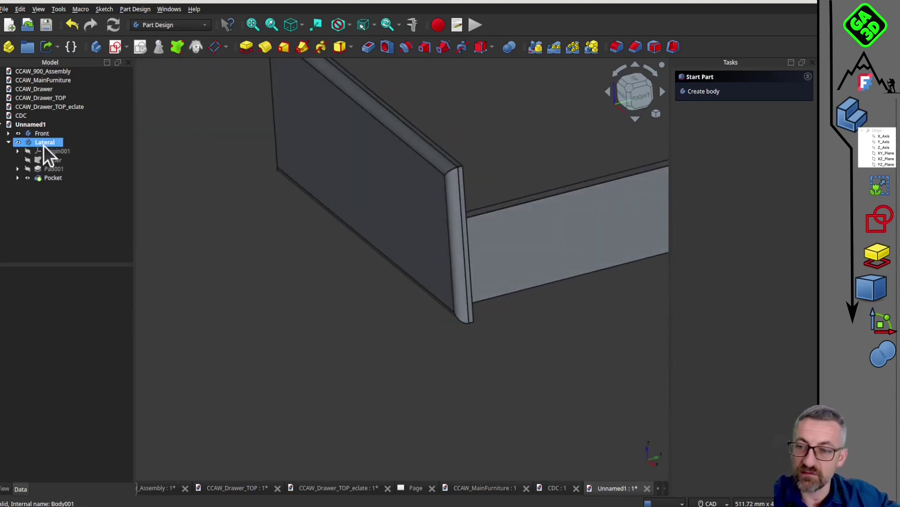
Make the Front body active and hide it so that the side panel's drilled end is exposed
click(43, 134)
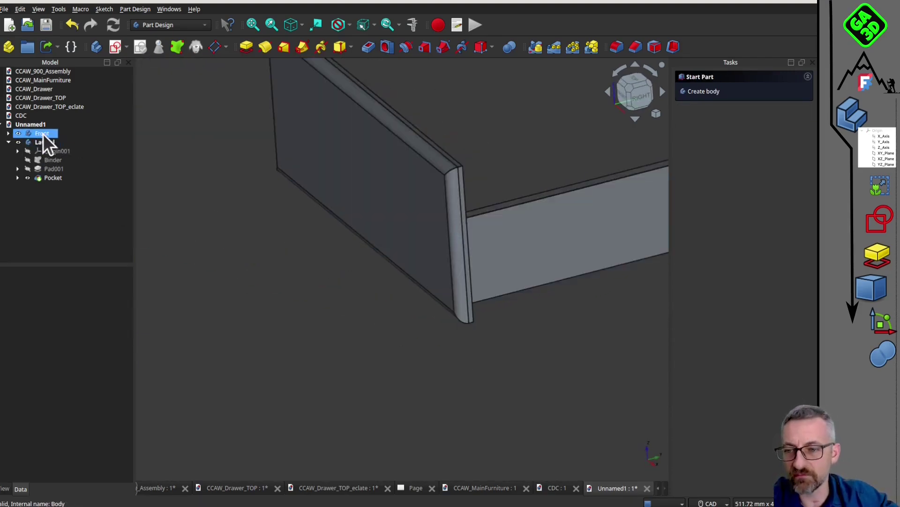
right_click(43, 133)
click(60, 140)
click(220, 197)
middle_drag(229, 234, 262, 282)
click(18, 134)
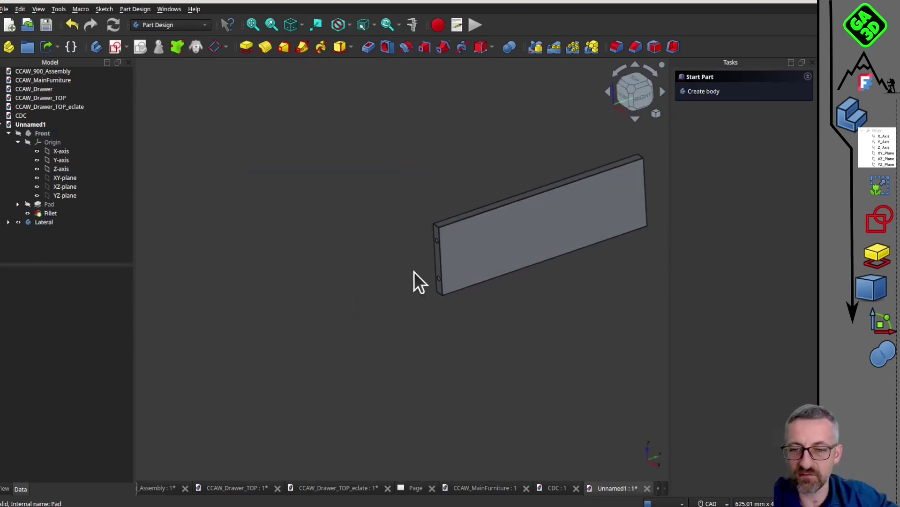
Create a shape binder in the Front body from the side panel's drilled end face
middle_drag(415, 272, 458, 252)
click(458, 252)
click(177, 46)
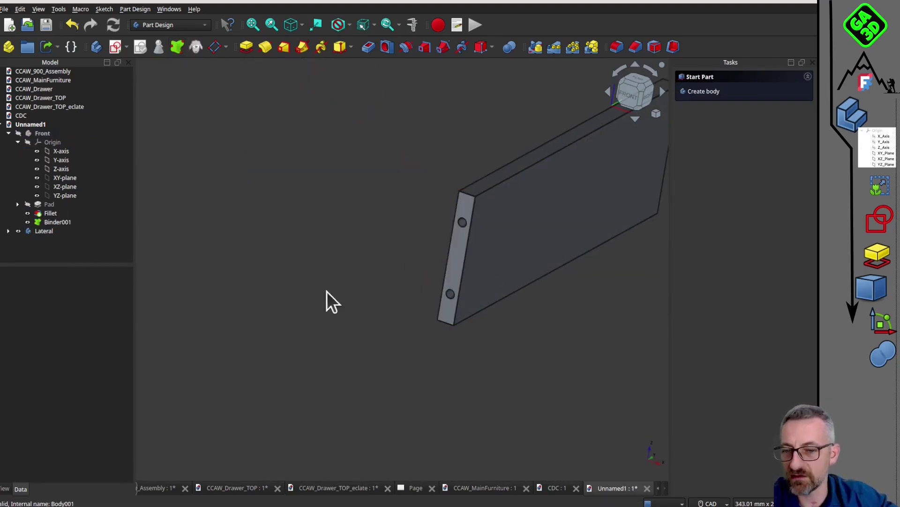
Hide the Lateral body, show Front, and start a sketch on the front panel's inner face
click(18, 231)
click(19, 135)
click(426, 329)
middle_drag(539, 359, 427, 361)
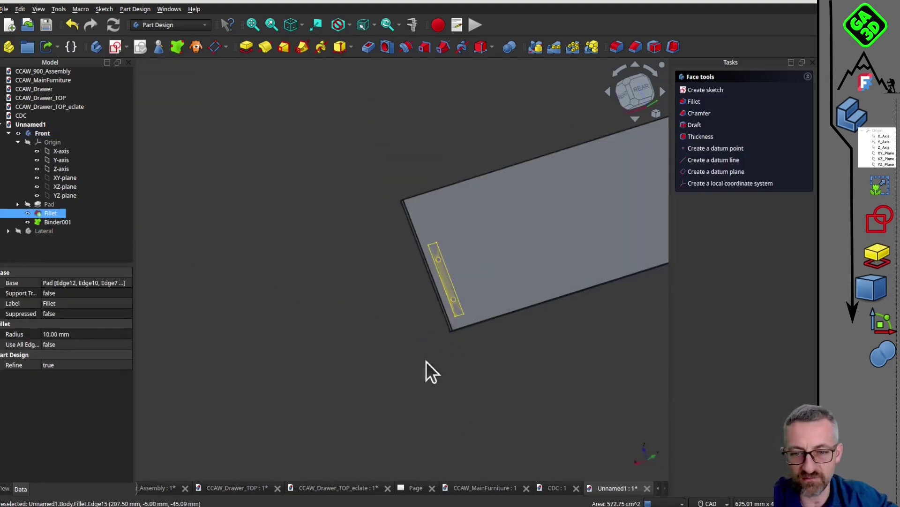
scroll(399, 328, up, 3)
middle_drag(241, 201, 374, 283)
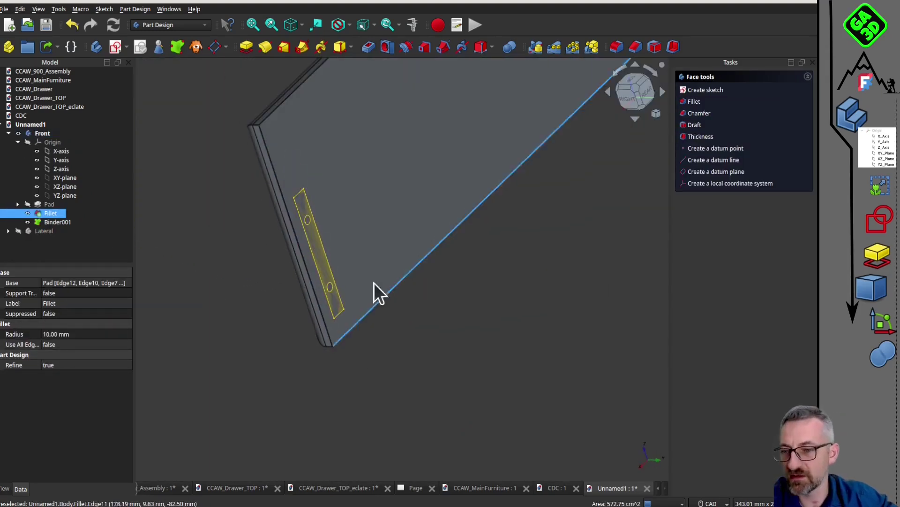
click(373, 283)
click(115, 46)
middle_drag(495, 292, 487, 257)
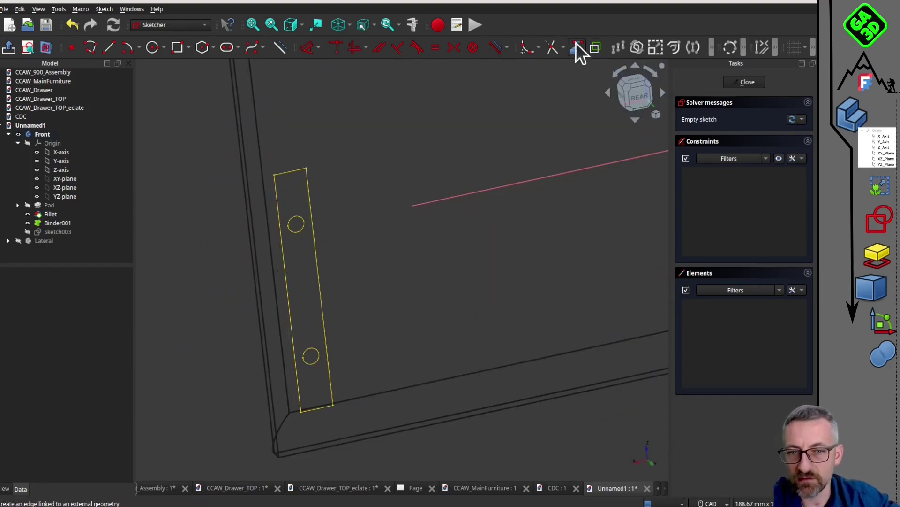
Link the binder's two hole circles into the sketch as external geometry
click(579, 47)
click(295, 220)
click(311, 353)
Draw two circles matching the referenced holes' centres and radii, and close the sketch
click(152, 47)
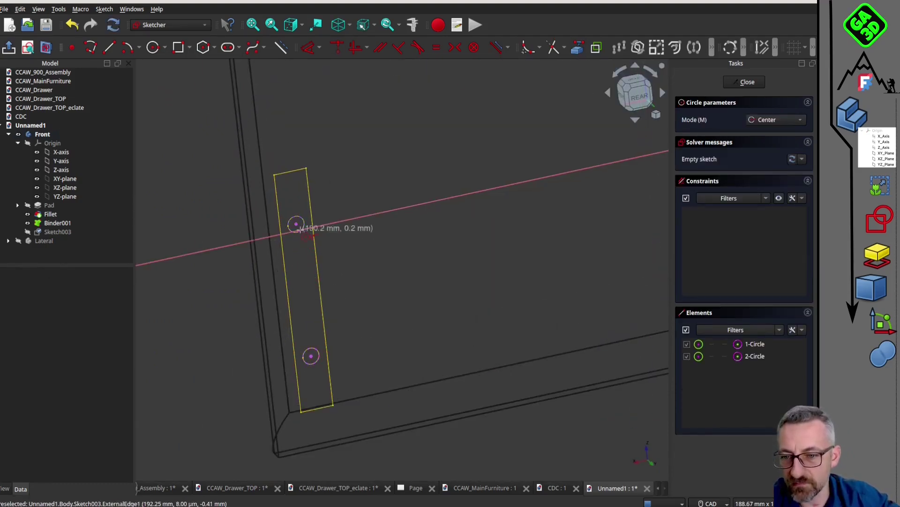
click(296, 224)
click(303, 225)
click(311, 356)
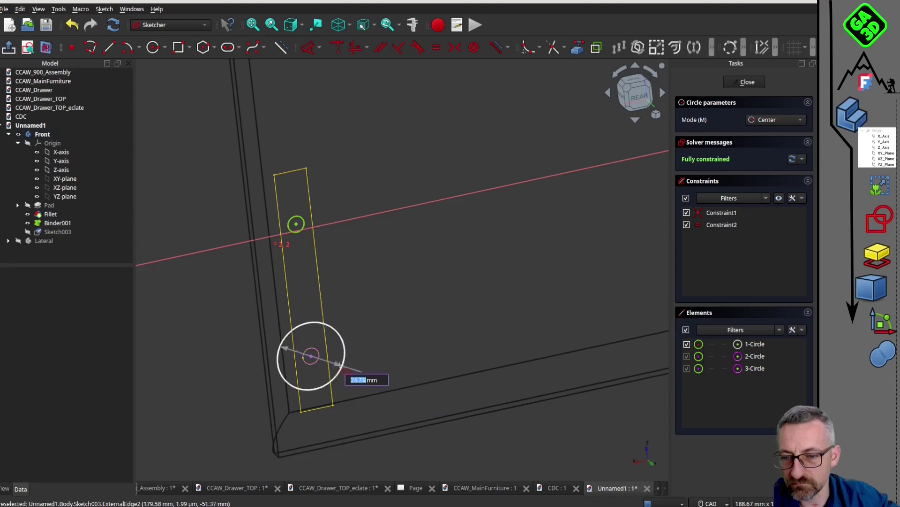
click(319, 358)
click(753, 83)
Pocket the two circles 10 mm deep into the front panel's inner face and show the Lateral body again
click(368, 47)
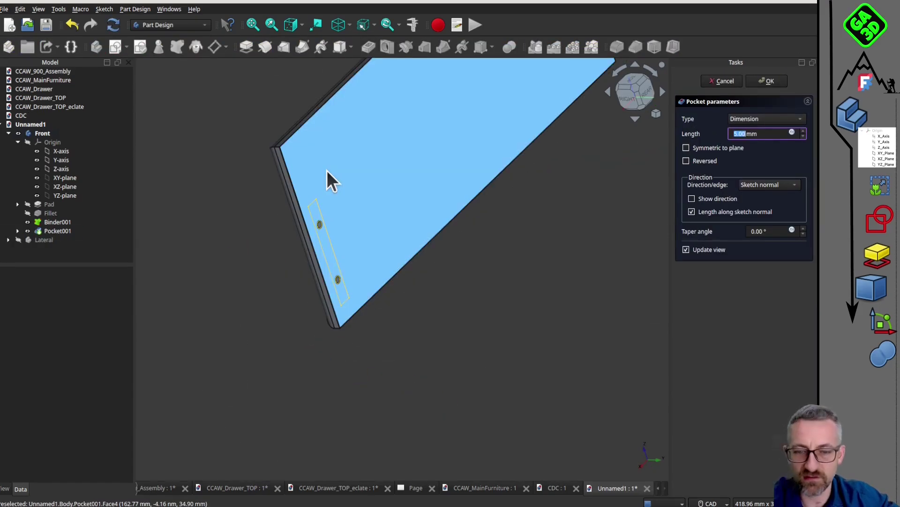
key(Return)
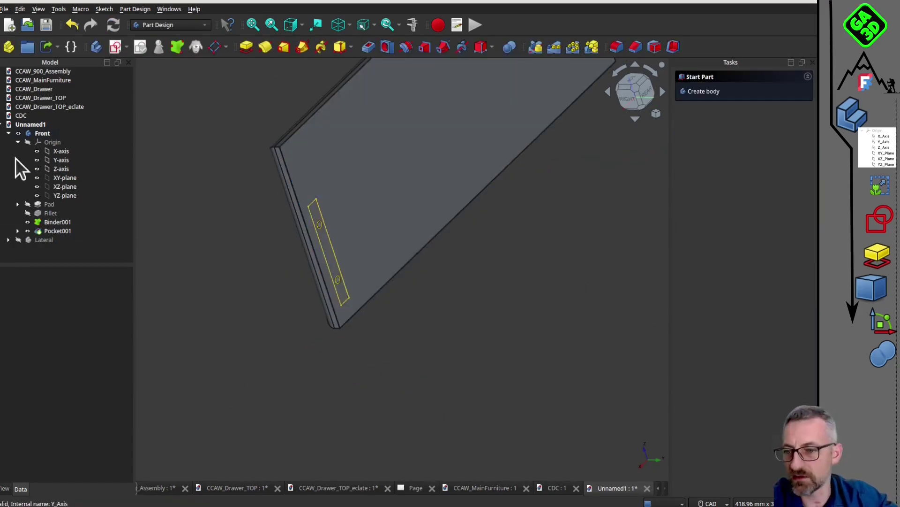
click(57, 231)
scroll(297, 291, up, 5)
scroll(324, 189, down, 1)
middle_drag(329, 197, 353, 241)
scroll(348, 143, down, 5)
middle_drag(348, 150, 350, 246)
scroll(378, 196, up, 3)
mouse_move(378, 196)
middle_down()
mouse_move(372, 237)
mouse_move(329, 234)
mouse_move(345, 231)
middle_up()
scroll(362, 229, down, 2)
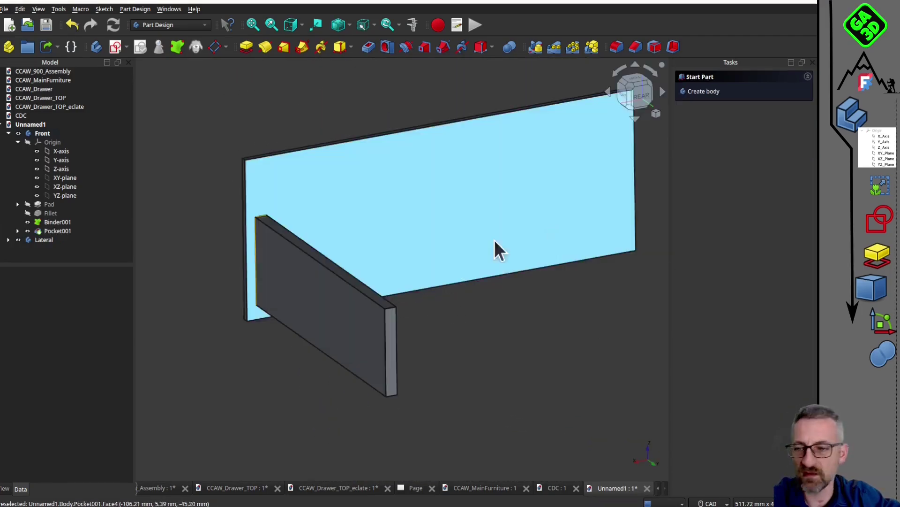
Display the Front body's origin planes and examine which one divides the panel symmetrically
click(28, 142)
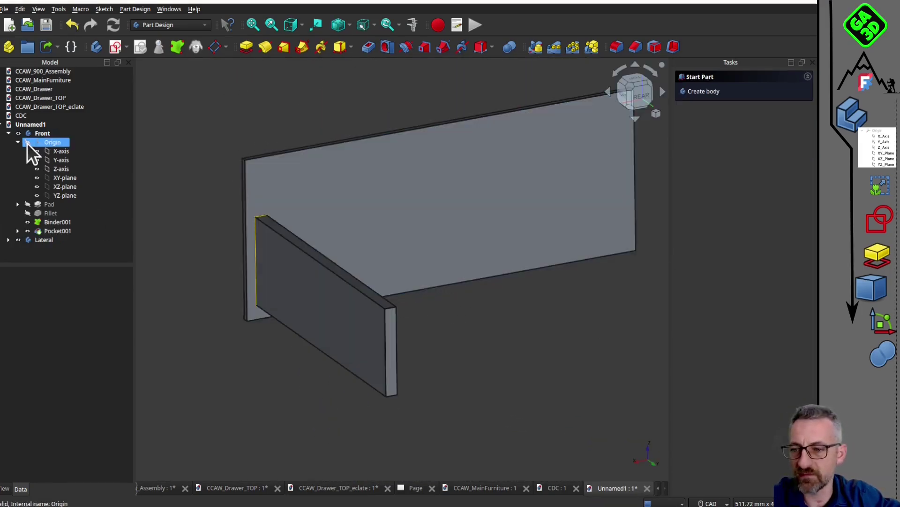
scroll(430, 216, down, 2)
mouse_move(388, 207)
middle_down()
mouse_move(361, 191)
mouse_move(377, 209)
middle_up()
scroll(355, 208, up, 2)
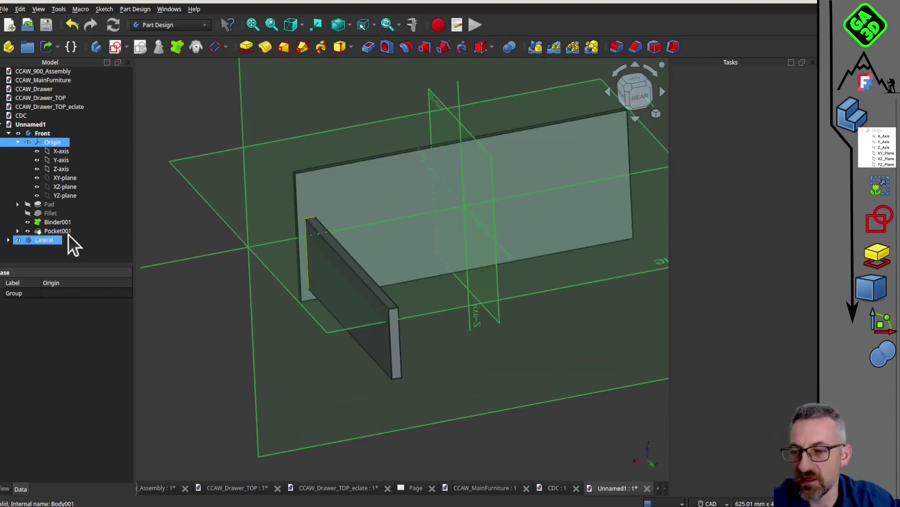
middle_drag(305, 296, 358, 291)
scroll(475, 247, down, 3)
middle_drag(521, 242, 542, 224)
scroll(542, 224, up, 3)
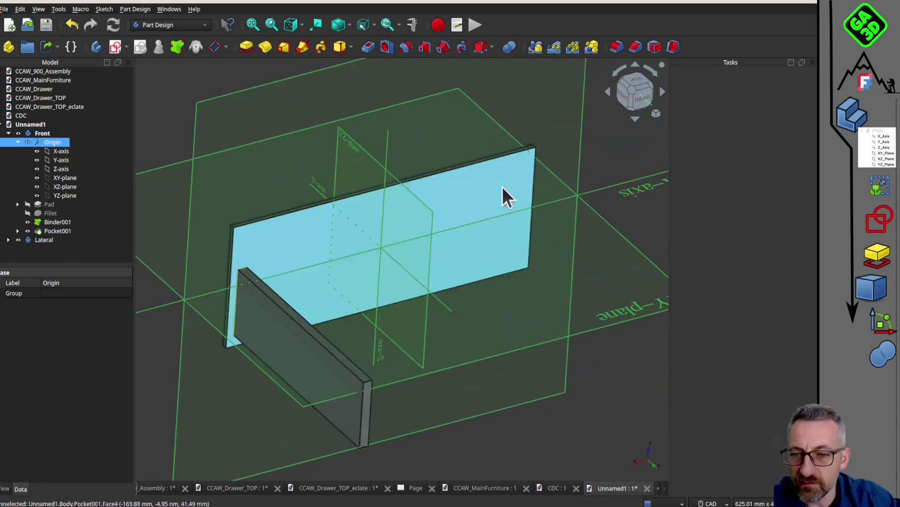
Mirror the front panel's dowel-hole pocket across the Base YZ plane
click(55, 232)
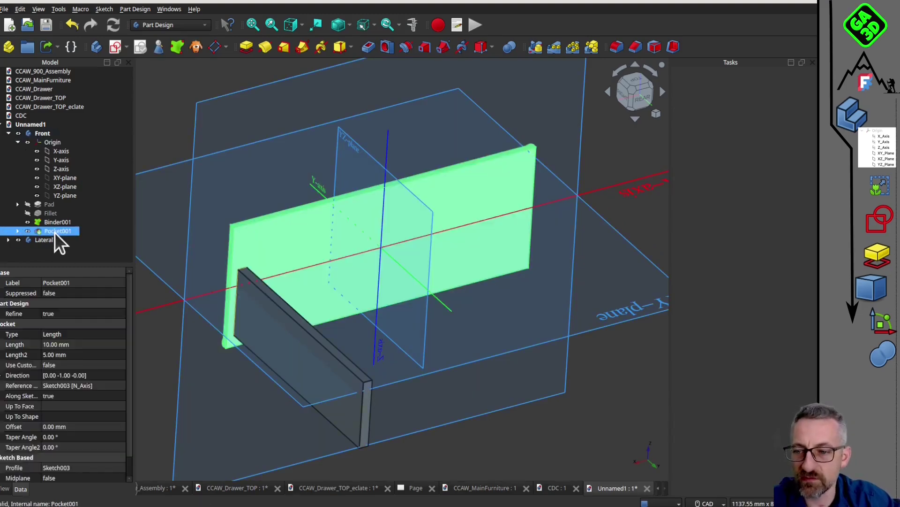
click(534, 47)
click(775, 295)
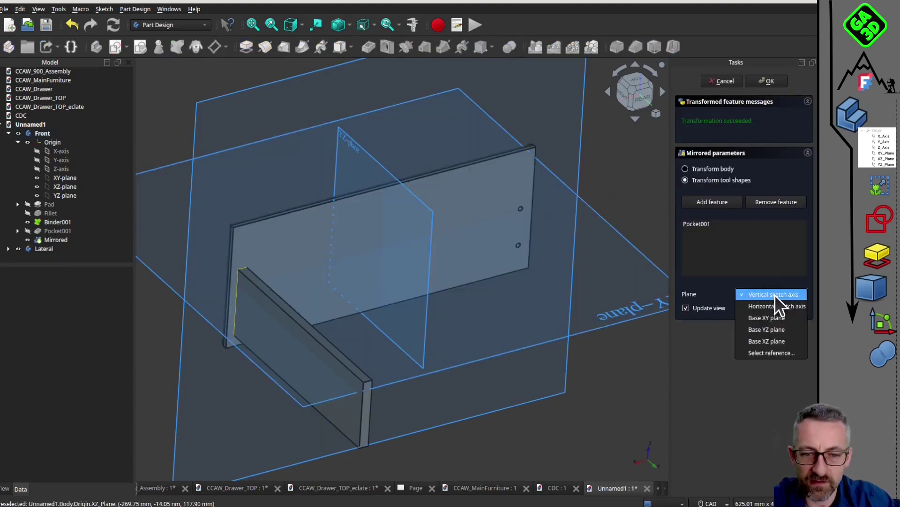
click(775, 329)
click(767, 81)
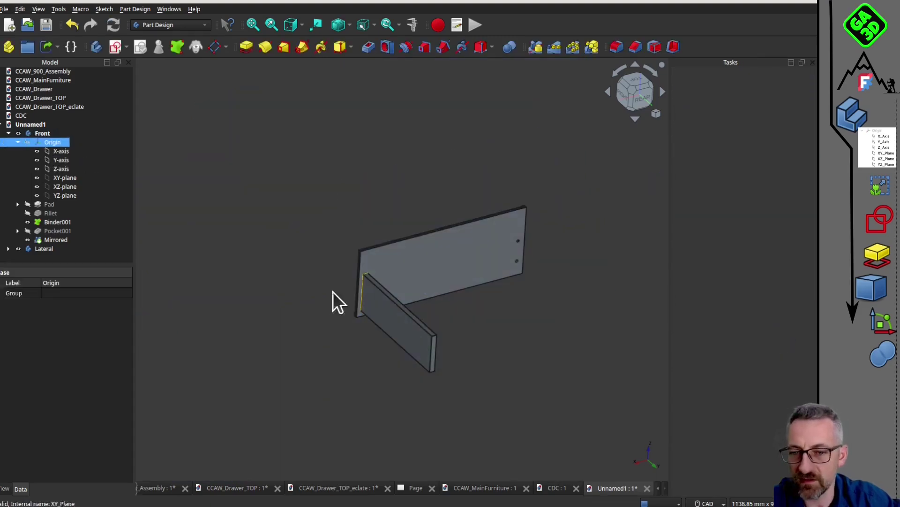
Make the Lateral body active and start a sketch on the side panel's undrilled rear end face
scroll(440, 306, up, 3)
middle_drag(440, 306, 275, 279)
scroll(384, 265, up, 1)
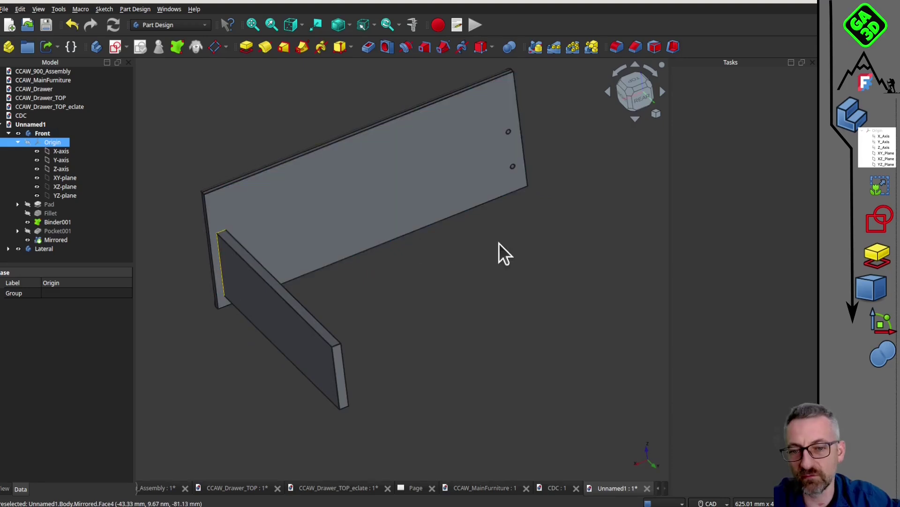
middle_drag(499, 243, 518, 246)
middle_drag(390, 363, 385, 352)
scroll(384, 351, up, 2)
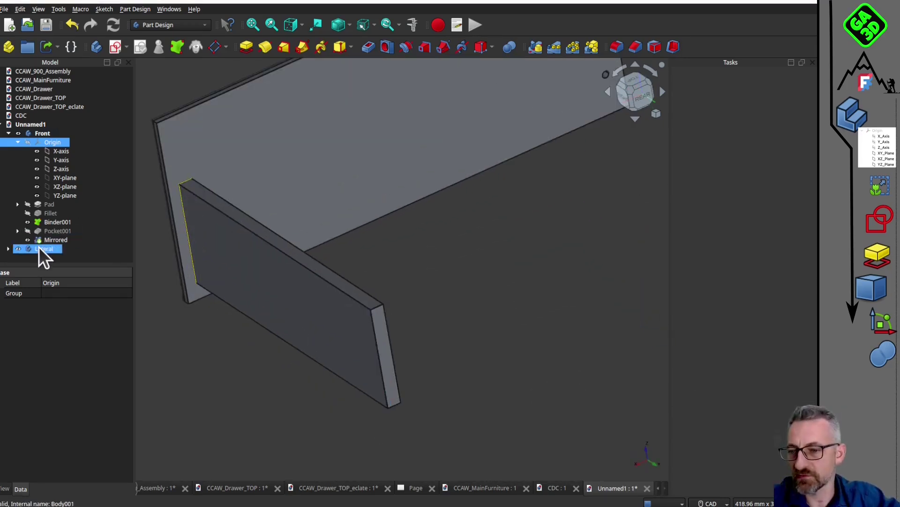
double_click(39, 247)
click(449, 353)
scroll(384, 340, up, 1)
click(384, 340)
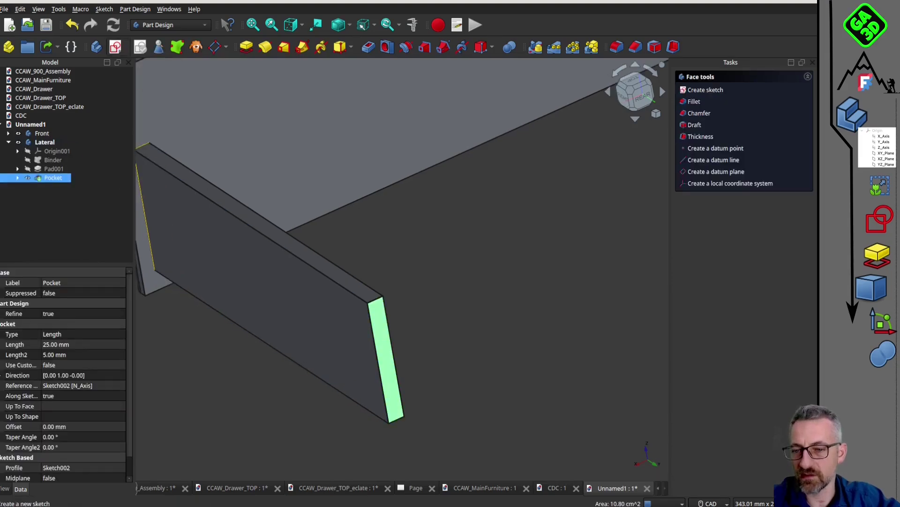
click(116, 47)
Draw a rectangle about 13 mm wide across the end face's left edge and a small one across its lower right edge
click(177, 48)
click(346, 172)
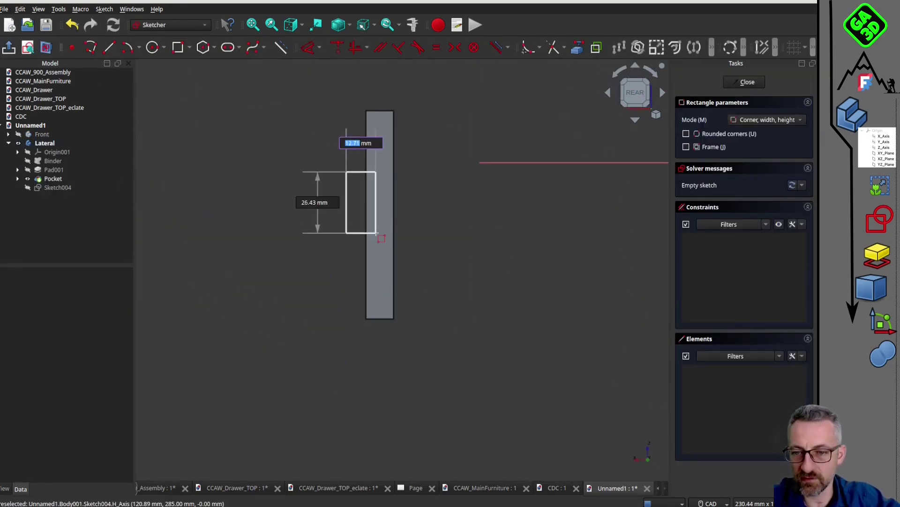
click(377, 237)
scroll(403, 296, up, 2)
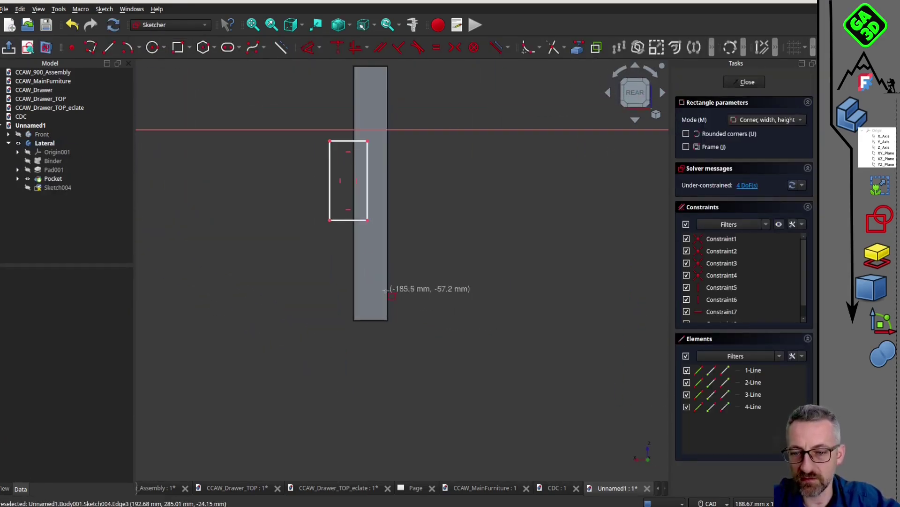
click(377, 288)
click(412, 302)
key(Escape)
Set the small lower rectangle's height to 5 mm and close the sketch
scroll(402, 309, up, 1)
click(400, 284)
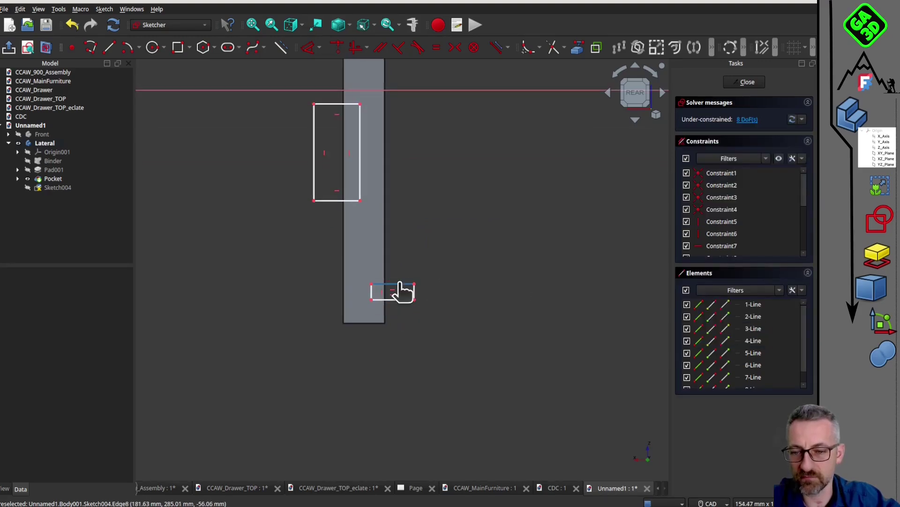
click(424, 297)
scroll(414, 292, up, 3)
click(410, 291)
key(d)
click(502, 304)
text(5)
key(Return)
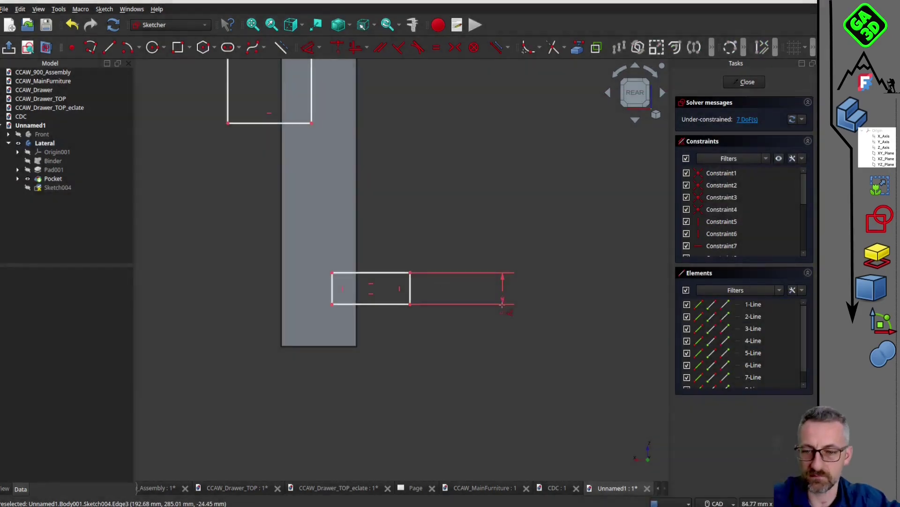
scroll(354, 277, down, 7)
scroll(349, 283, up, 1)
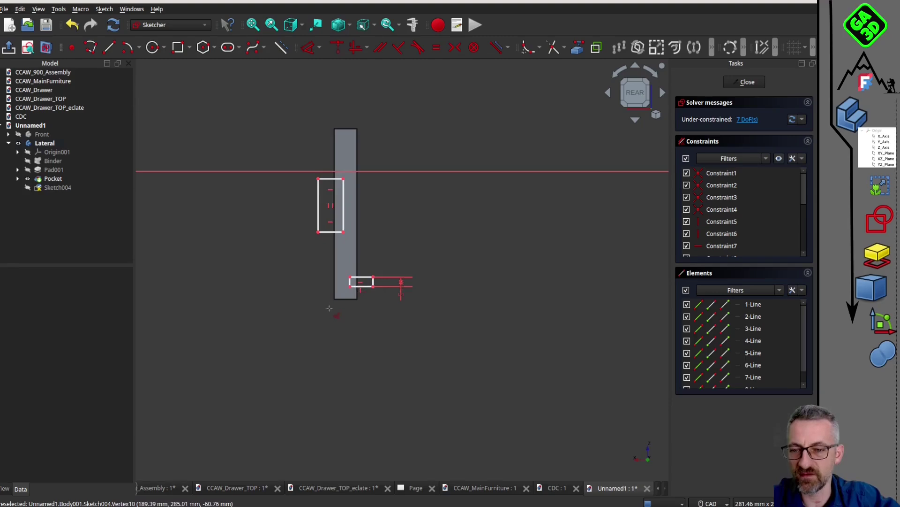
scroll(340, 298, up, 2)
click(744, 82)
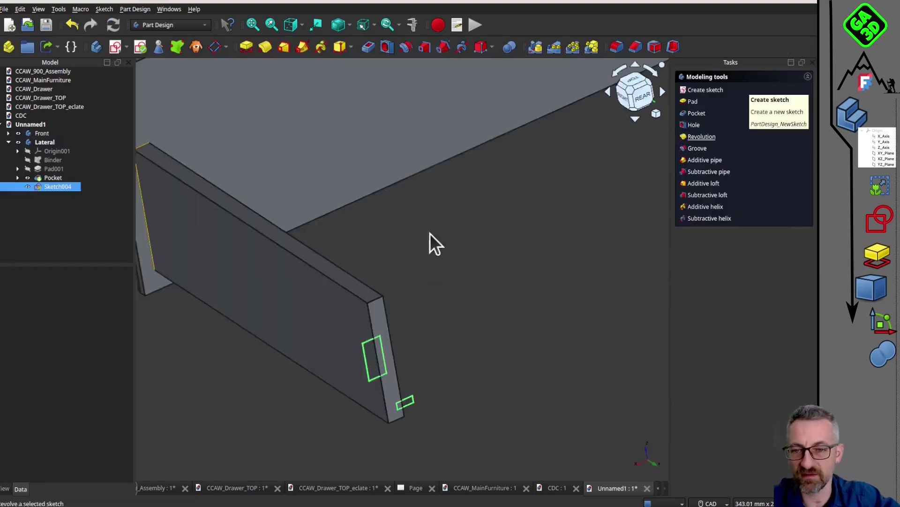
Pocket both rectangles along the side panel's full length with the Through all type
click(368, 46)
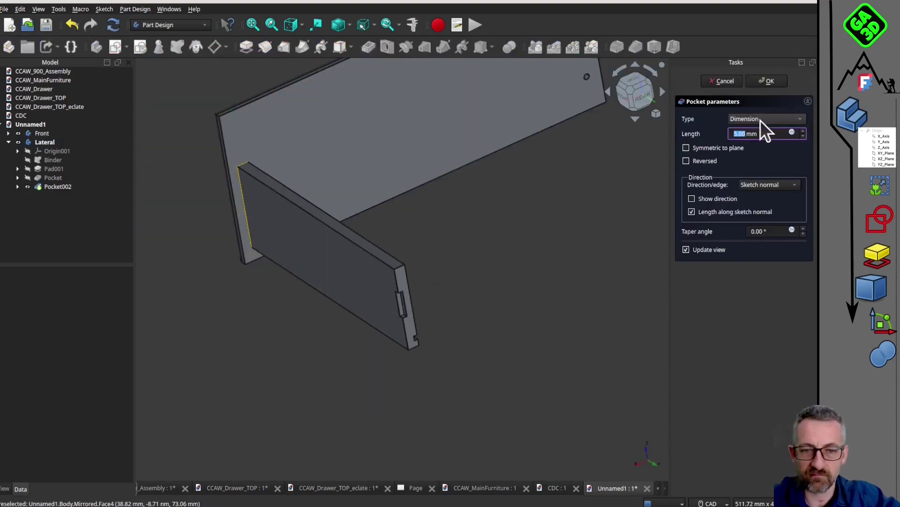
click(765, 118)
click(756, 131)
click(767, 82)
Start a sketch on the side panel's outer face above the wide groove, using the right view
scroll(439, 328, down, 3)
scroll(400, 306, up, 4)
middle_drag(440, 332, 544, 302)
click(432, 205)
scroll(477, 303, down, 3)
click(631, 94)
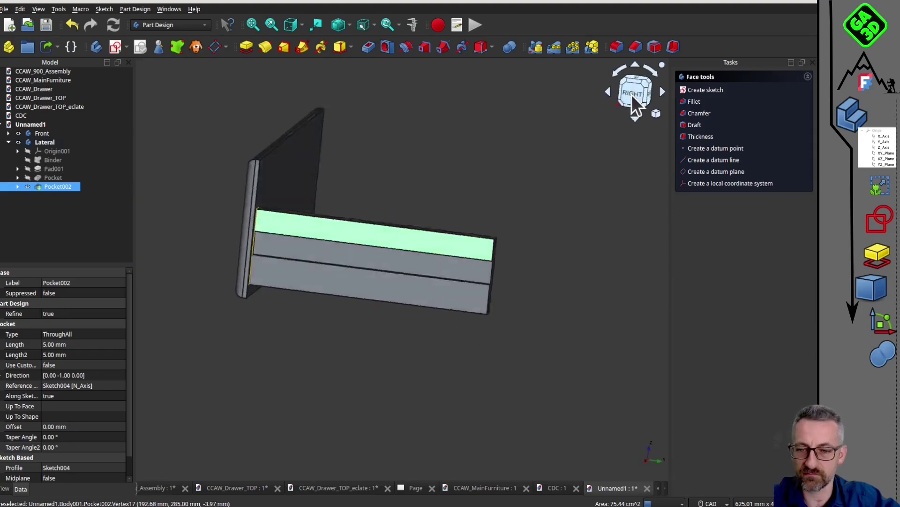
click(115, 47)
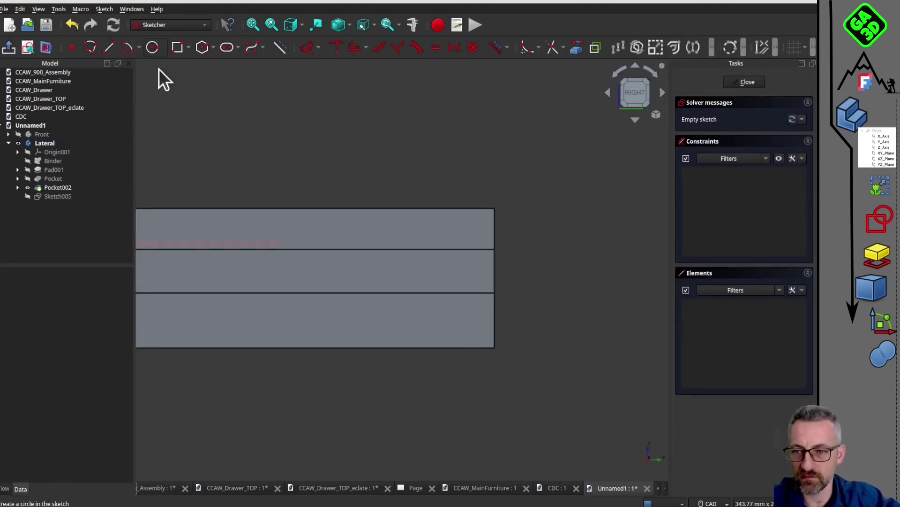
Draw two 3 mm diameter circles near the panel's rear end, one above and one below the wide groove
click(153, 47)
click(480, 229)
text(3)
key(Return)
click(479, 312)
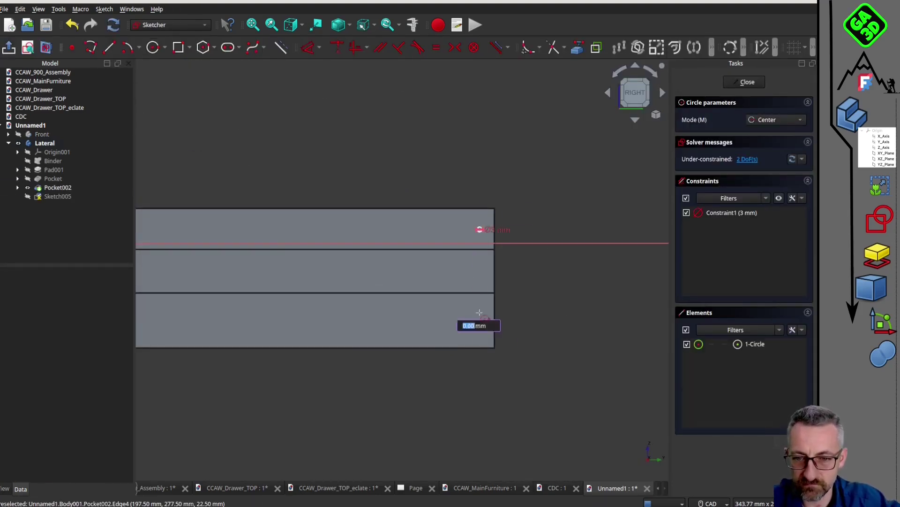
text(3)
key(Return)
key(Escape)
Try to align the two circles' centres with the automatic horizontal/vertical constraint
scroll(507, 311, up, 5)
drag(438, 306, 442, 308)
scroll(442, 329, up, 3)
click(442, 288)
scroll(498, 290, down, 5)
scroll(478, 146, up, 6)
click(459, 133)
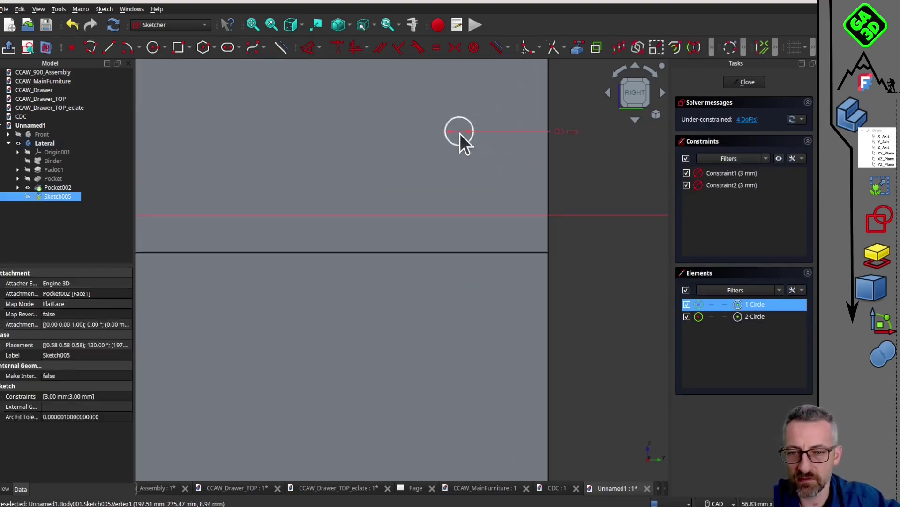
click(357, 49)
scroll(432, 157, down, 2)
click(562, 359)
Align the two circles' centres with a vertical constraint and close the sketch
scroll(561, 358, down, 5)
scroll(488, 345, up, 8)
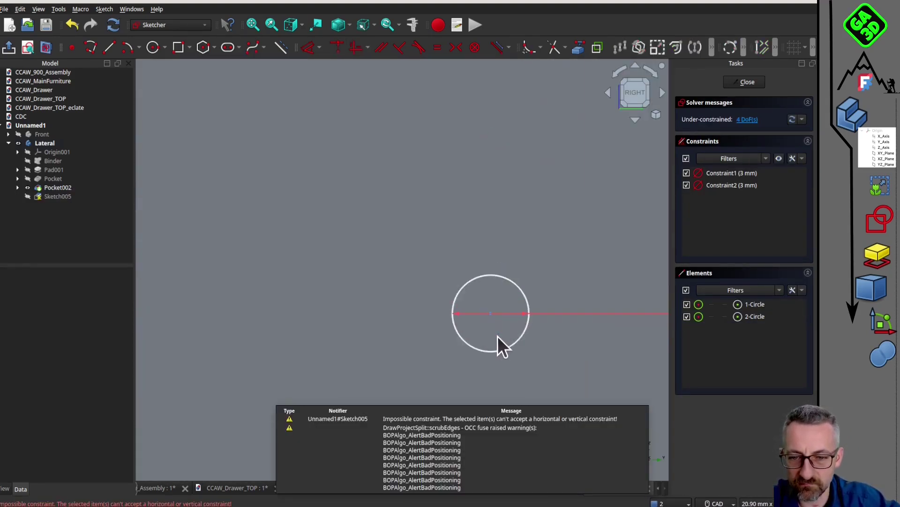
click(497, 335)
scroll(498, 333, down, 7)
scroll(463, 193, up, 6)
click(369, 47)
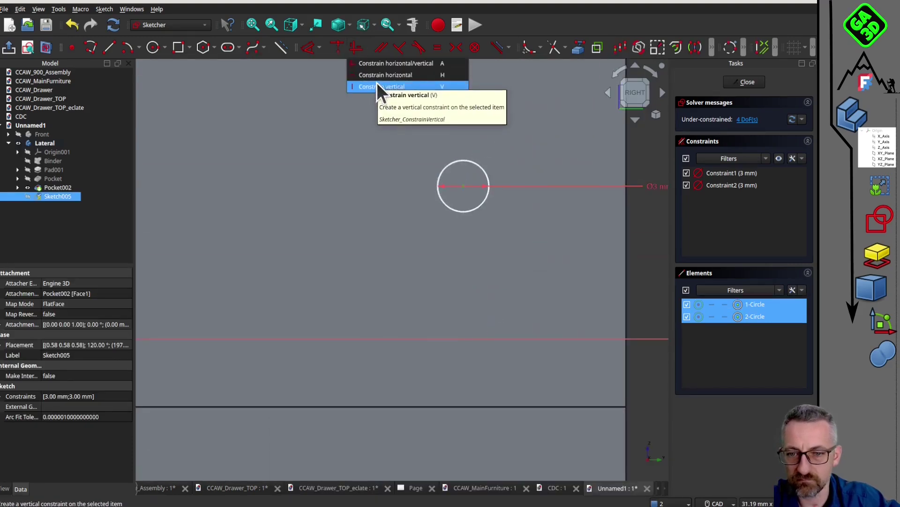
click(378, 86)
scroll(522, 281, down, 4)
click(745, 80)
Pocket the two 3 mm circles through the side panel with the Through all type
click(368, 47)
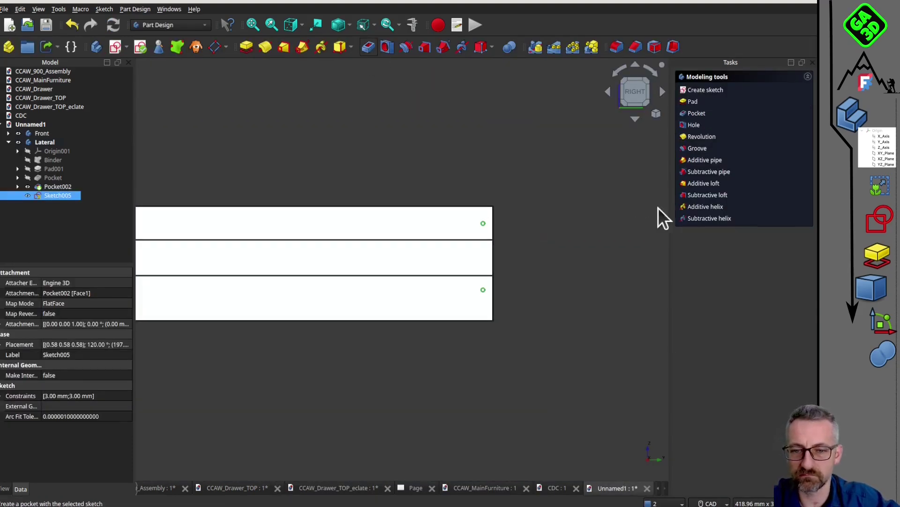
click(768, 119)
click(759, 131)
click(767, 80)
scroll(445, 301, up, 3)
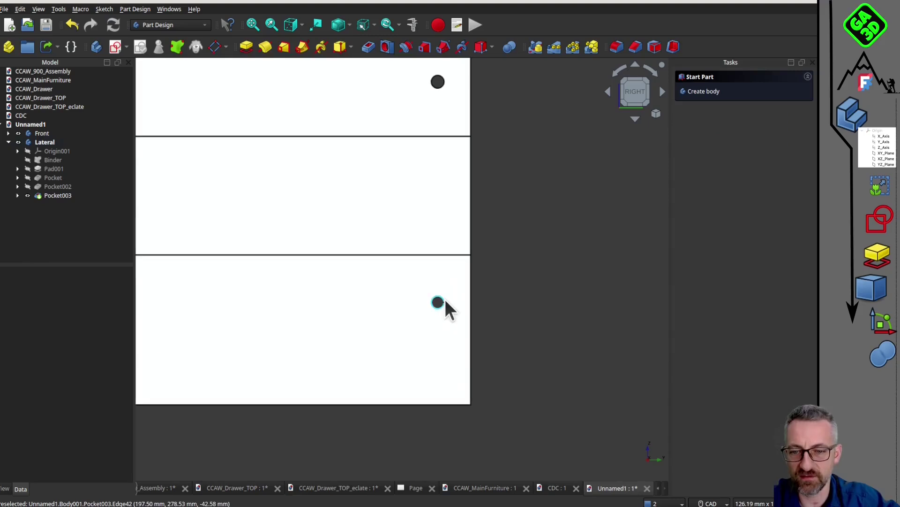
Chamfer the outer edges of the side panel's two 3 mm holes with an equal distance of 1 mm
click(439, 301)
click(486, 114)
click(442, 80)
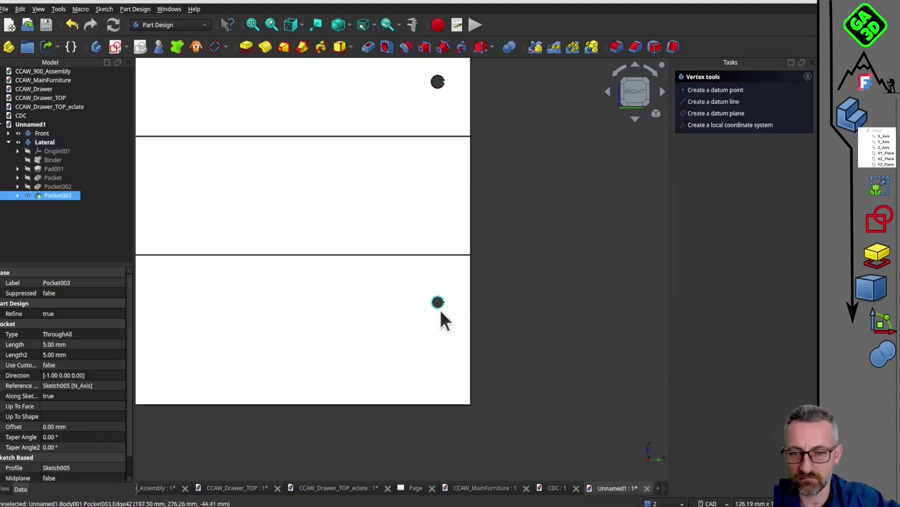
ctrl+click(440, 309)
click(635, 51)
middle_drag(527, 304, 355, 282)
click(711, 129)
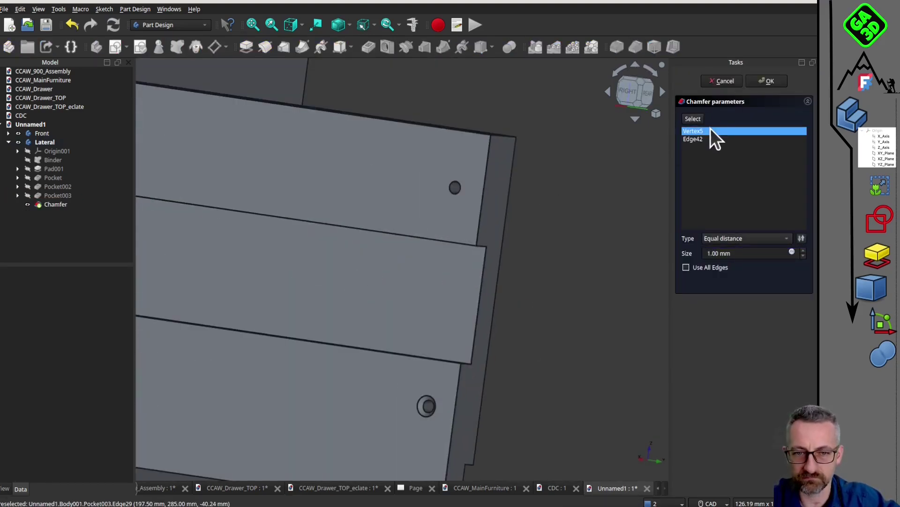
key(Delete)
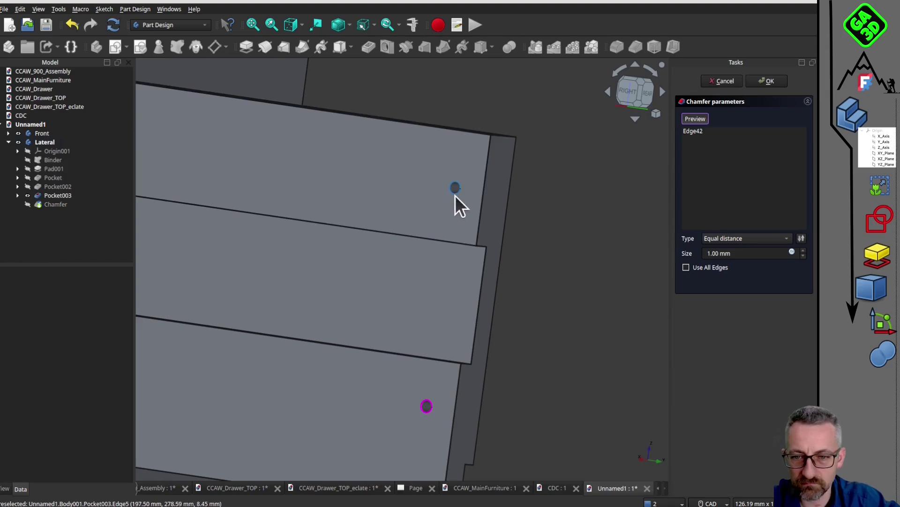
click(454, 189)
click(766, 81)
Switch to the Part workbench and mirror the Lateral body across the YZ plane
scroll(467, 309, up, 3)
middle_drag(514, 322, 311, 339)
scroll(482, 313, down, 7)
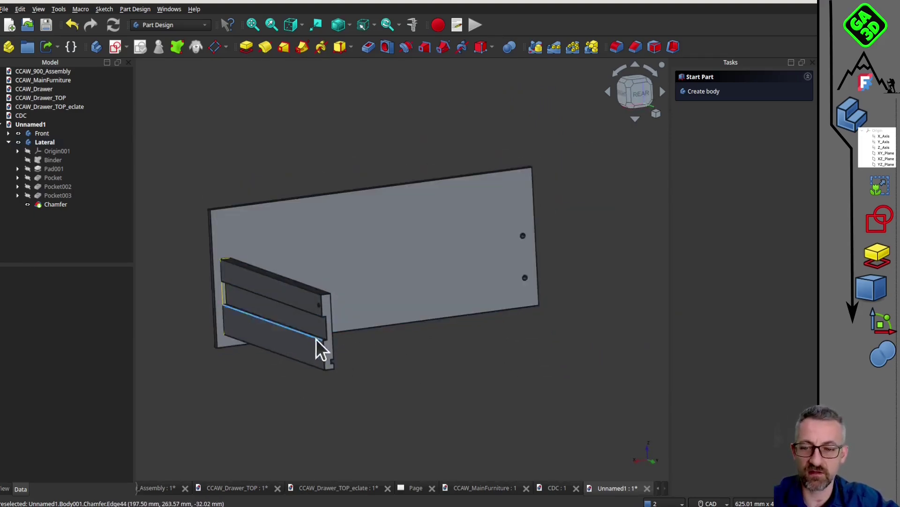
middle_drag(362, 364, 487, 245)
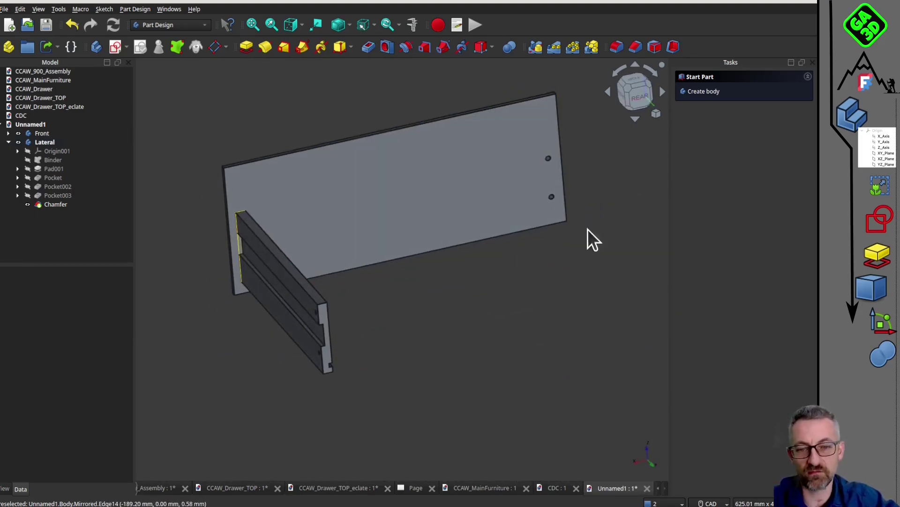
middle_drag(589, 237, 464, 294)
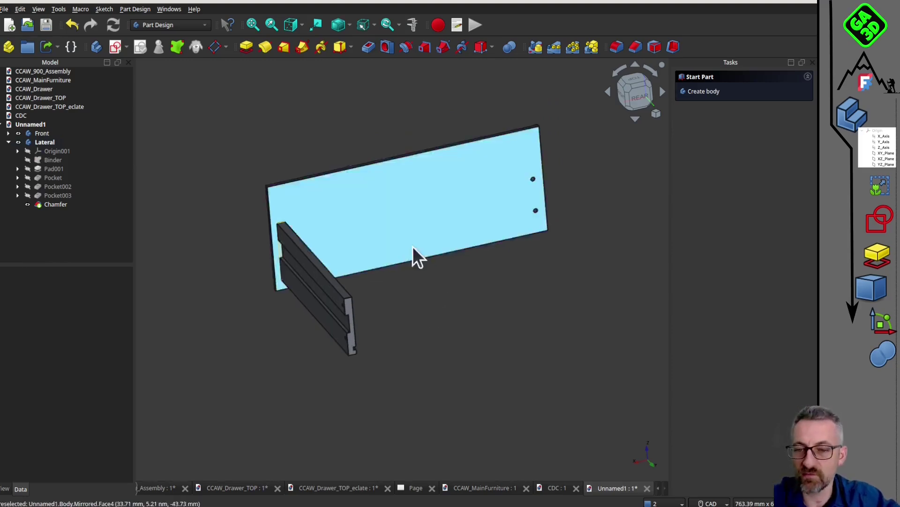
click(173, 24)
click(164, 214)
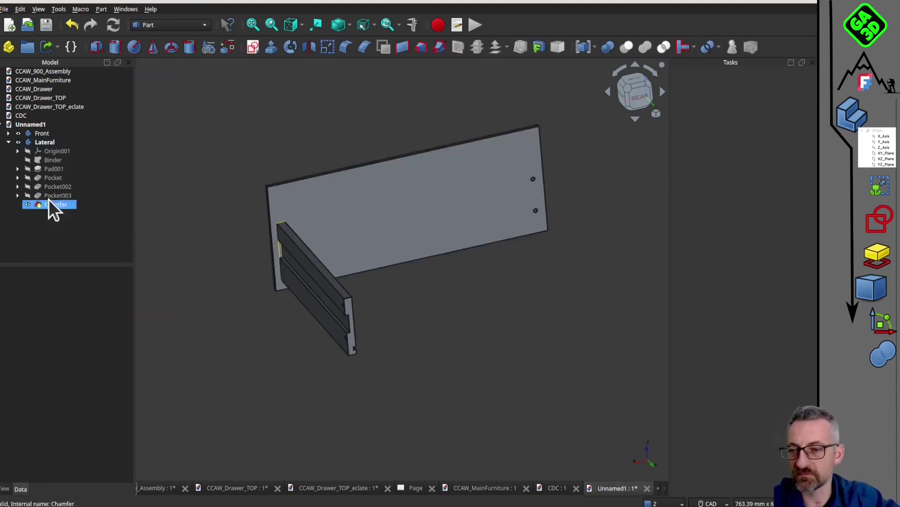
click(51, 144)
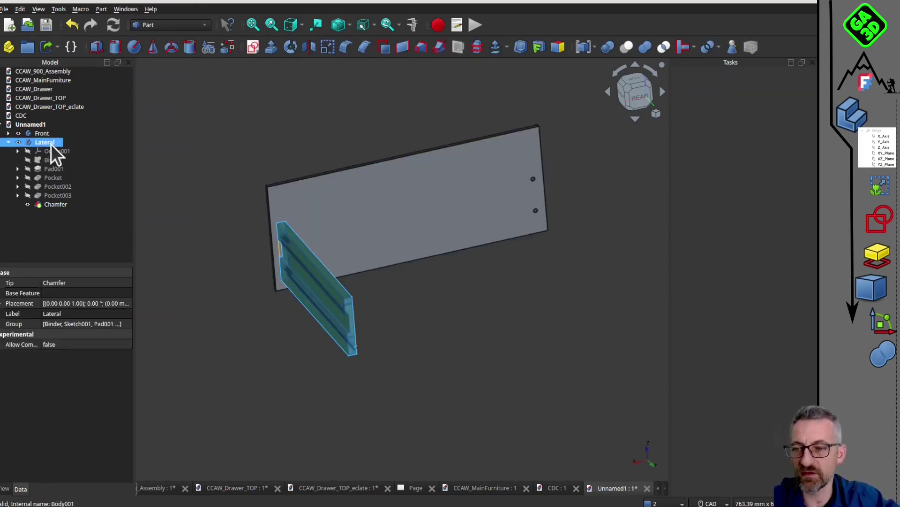
click(307, 47)
click(764, 212)
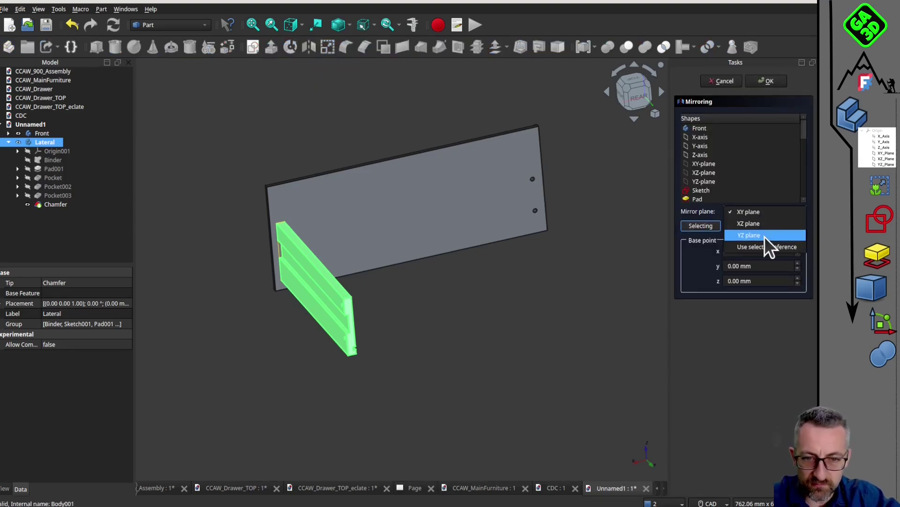
click(763, 235)
click(768, 81)
Examine the mirrored side panel, its source body in the model tree, and the grooved panel end
middle_drag(563, 316, 516, 265)
click(8, 142)
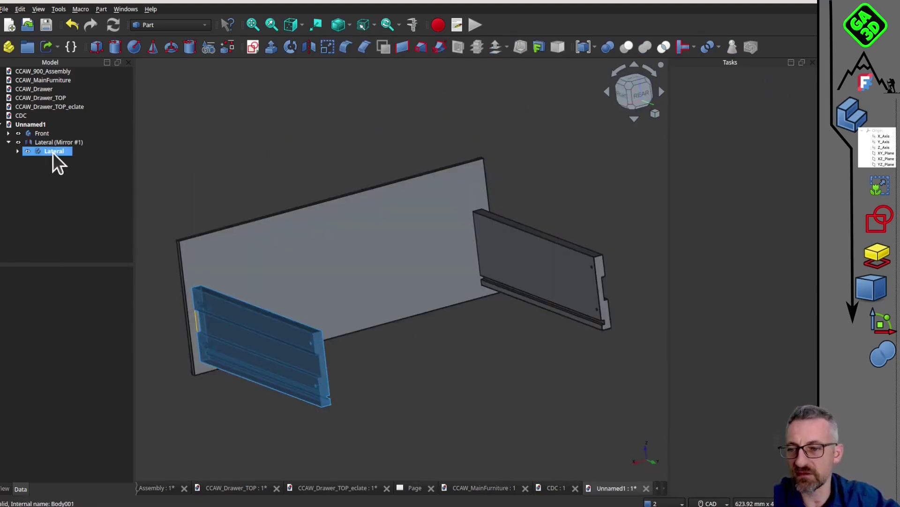
click(54, 143)
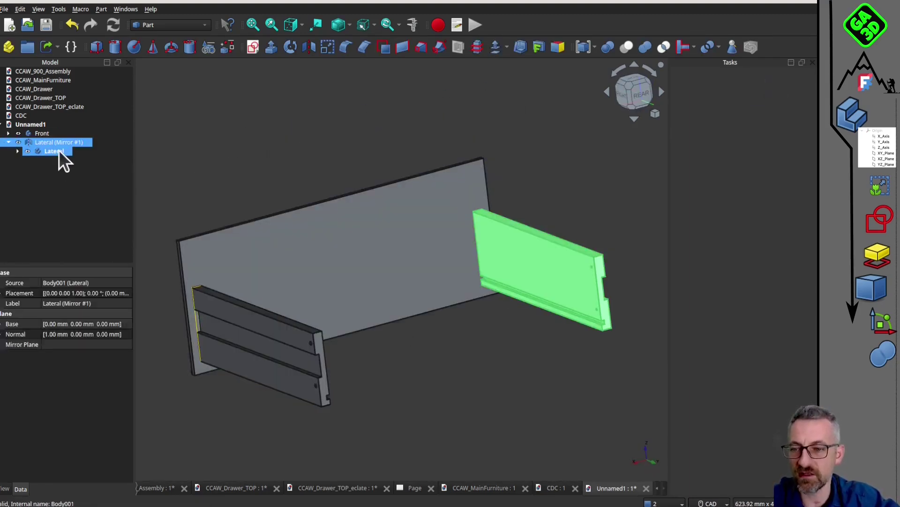
click(358, 169)
middle_drag(359, 170, 422, 275)
scroll(384, 290, up, 2)
scroll(376, 340, up, 3)
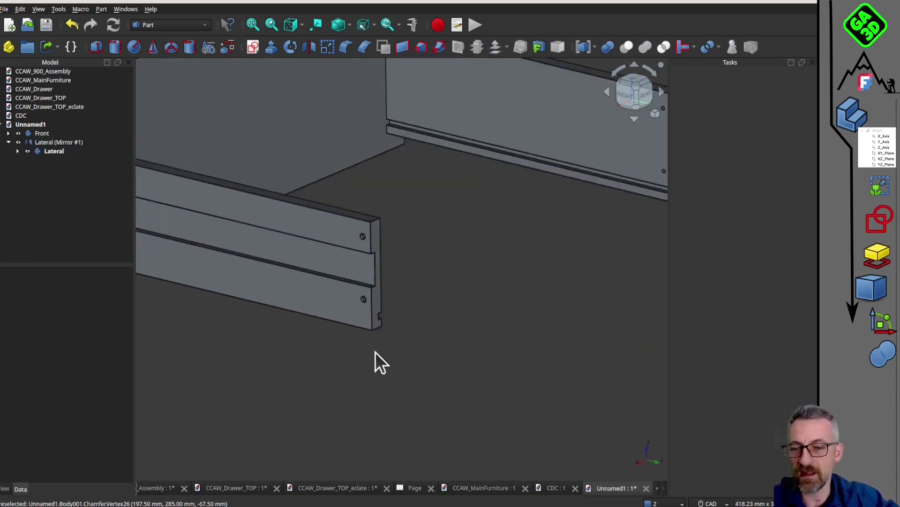
scroll(524, 195, down, 2)
middle_drag(492, 205, 366, 324)
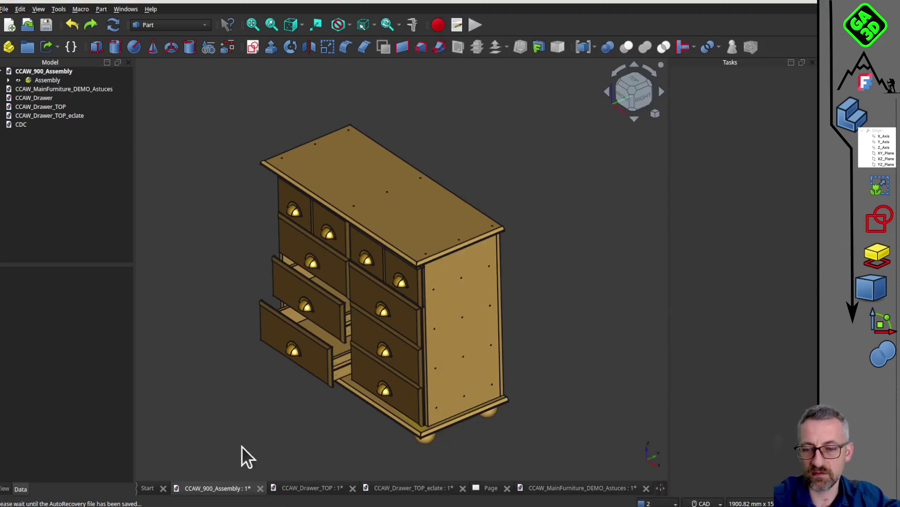
Switch to the CCAW_MainFurniture_DEMO_Astuces document and create a simple copy of the base body
click(581, 488)
scroll(431, 242, up, 2)
middle_drag(431, 242, 463, 283)
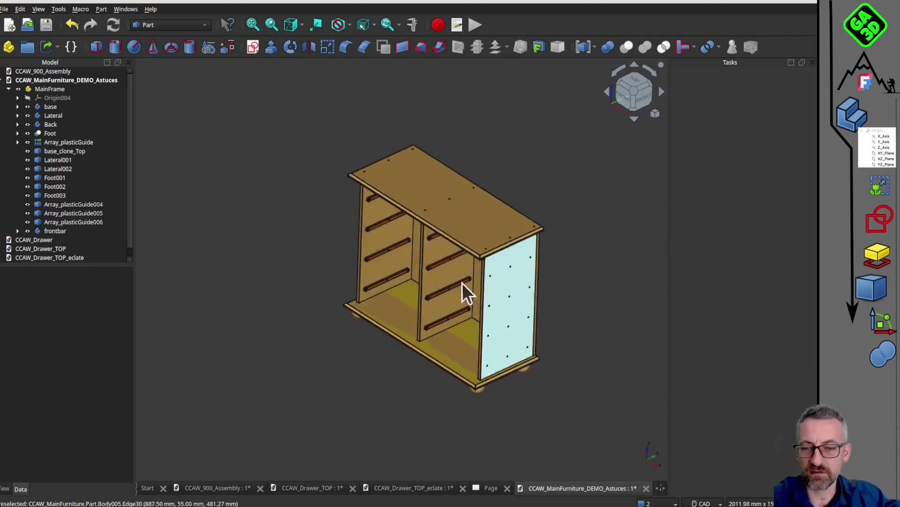
scroll(462, 283, up, 2)
click(50, 107)
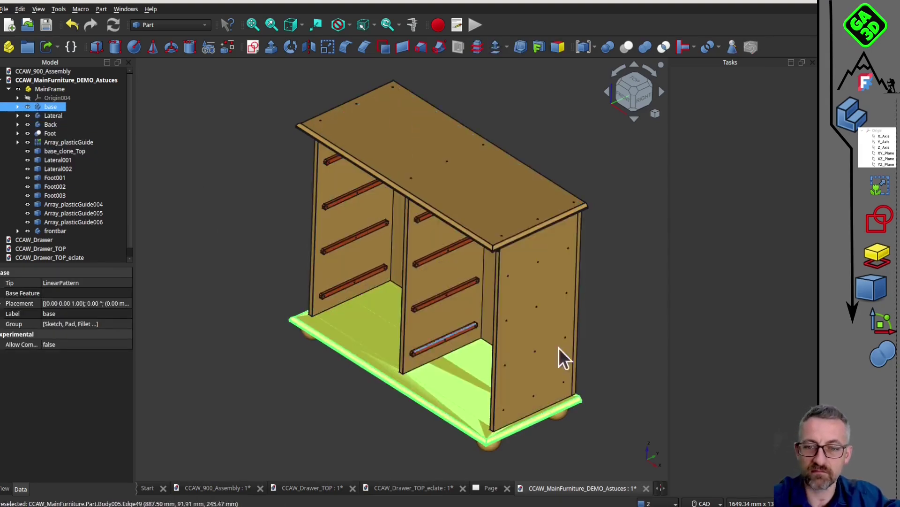
click(102, 9)
mouse_move(197, 139)
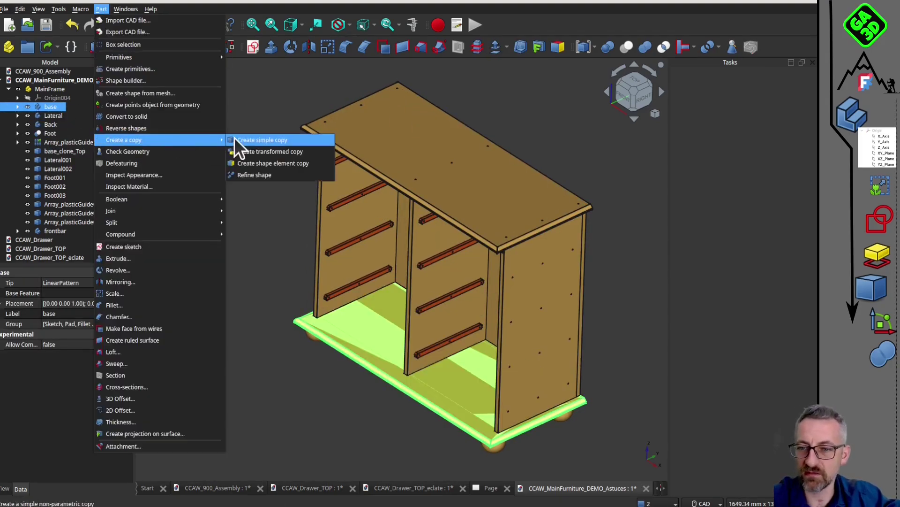
click(268, 142)
Transform the copied base straight up above the cabinet to a z position of 808 mm
right_click(55, 241)
click(81, 246)
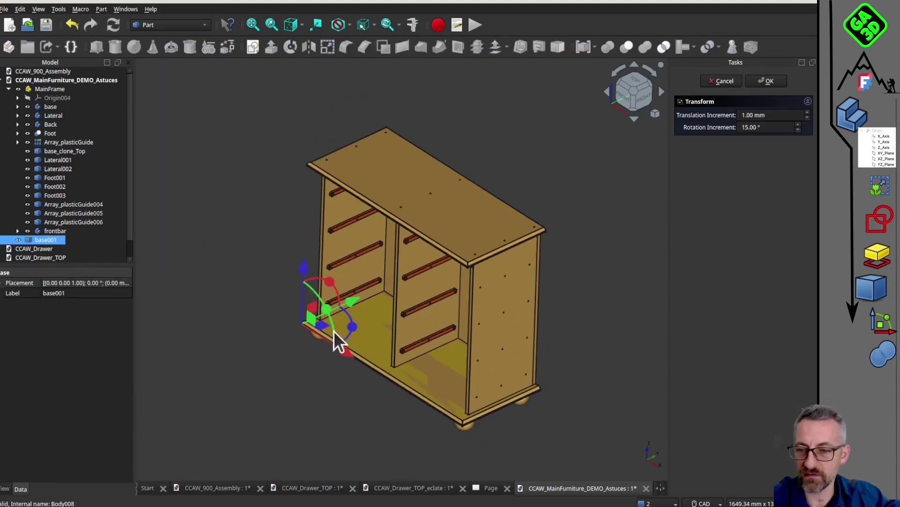
drag(305, 271, 328, 106)
key(1)
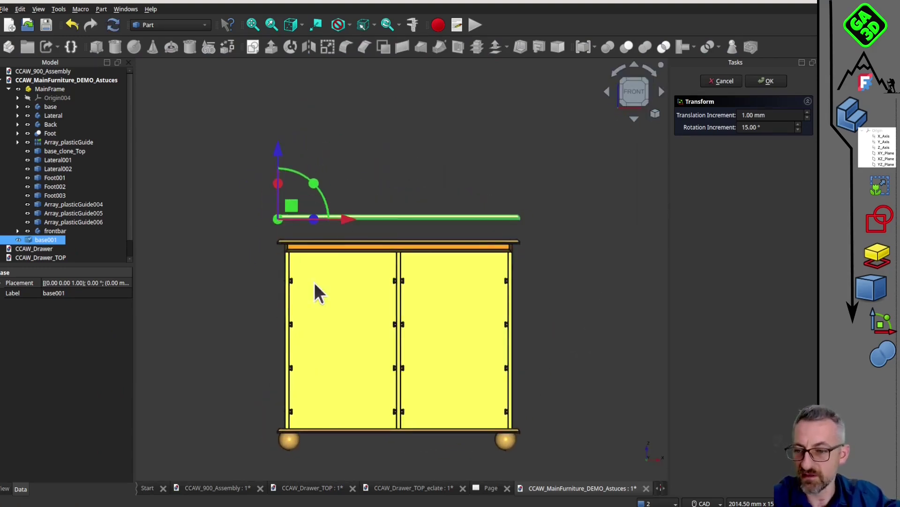
middle_drag(339, 229, 441, 230)
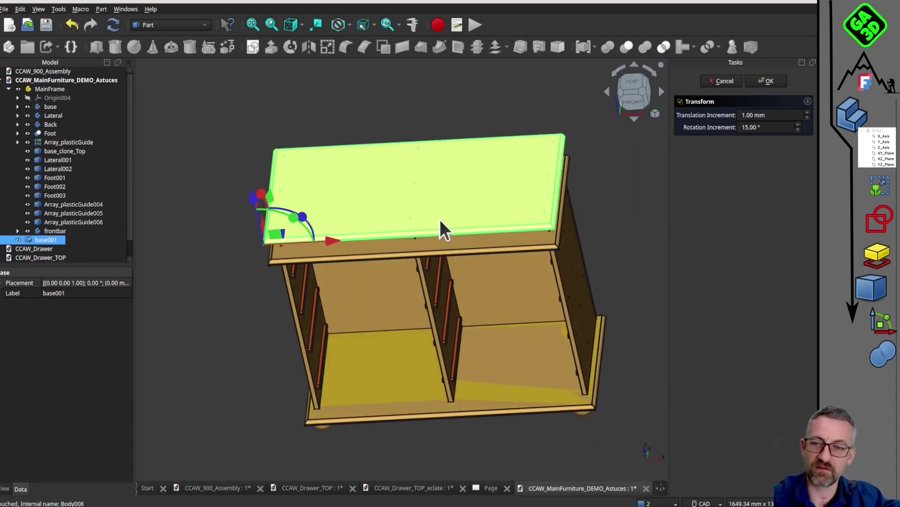
middle_drag(376, 241, 533, 195)
key(1)
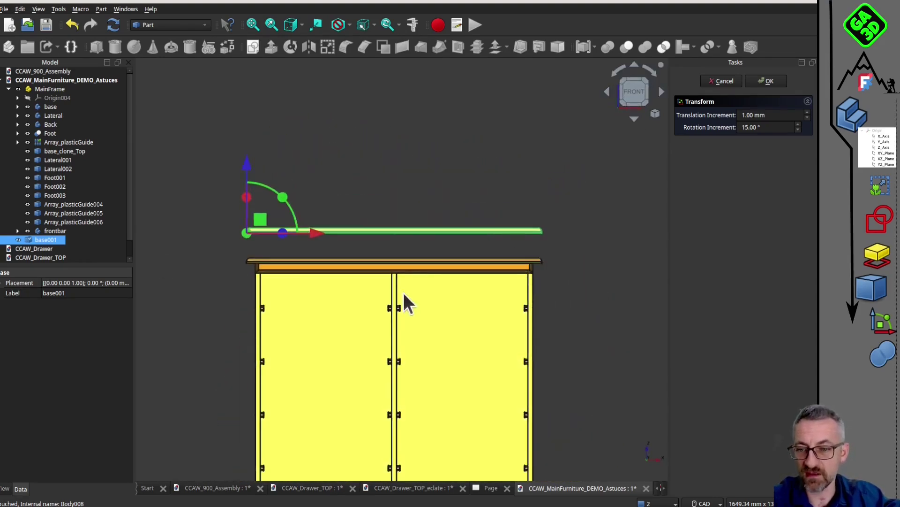
scroll(285, 221, up, 2)
Expand the copied base's placement position and raise the copy further to z 1093 mm, accepting the transform
click(3, 282)
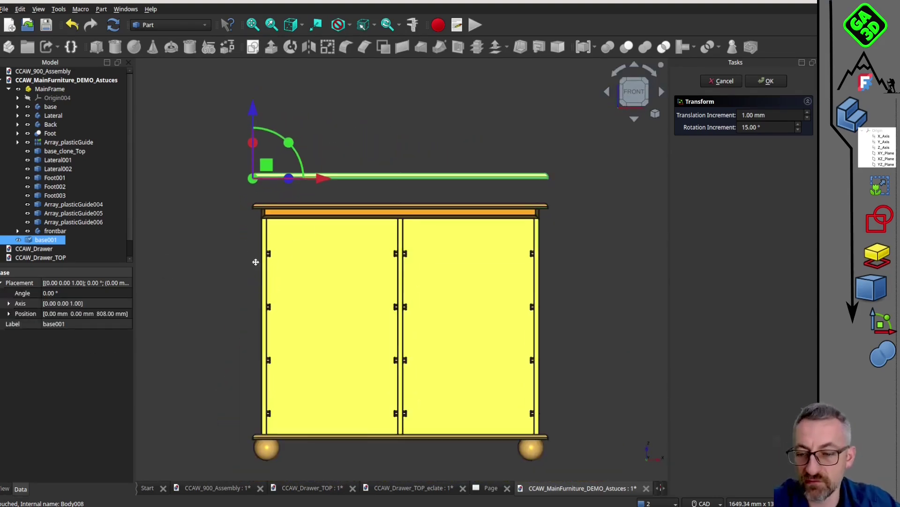
scroll(229, 247, down, 2)
mouse_move(490, 277)
middle_down()
mouse_move(416, 304)
mouse_move(496, 279)
mouse_move(488, 280)
middle_up()
drag(257, 128, 253, 71)
click(9, 314)
scroll(465, 200, down, 1)
middle_drag(459, 202, 305, 353)
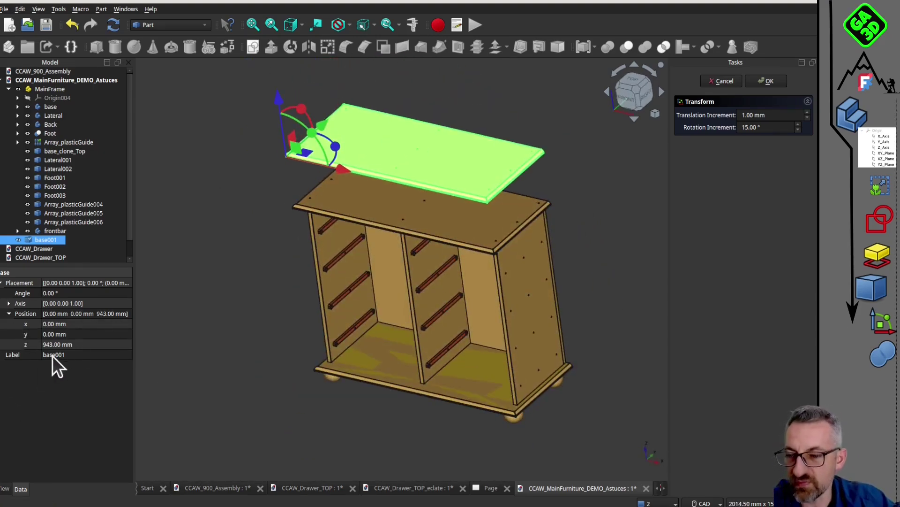
key(1)
drag(257, 171, 277, 152)
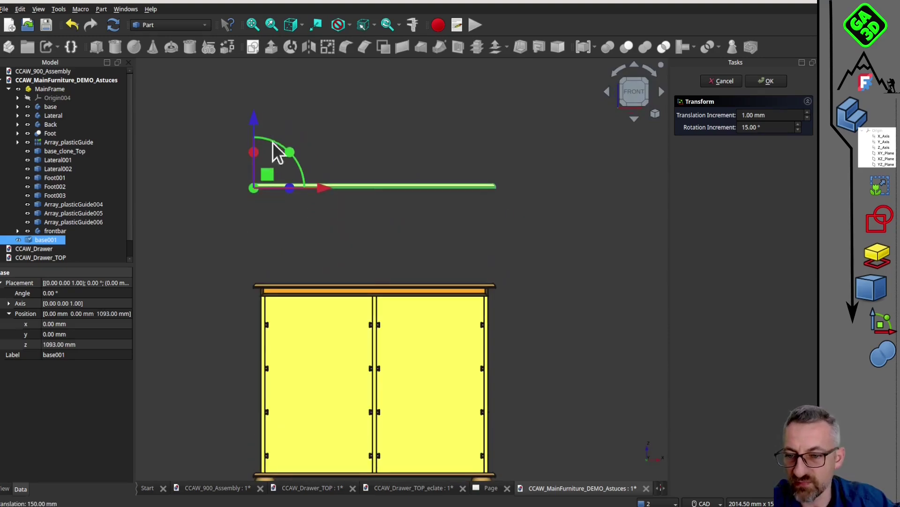
middle_drag(413, 202, 375, 175)
scroll(375, 175, up, 2)
click(751, 85)
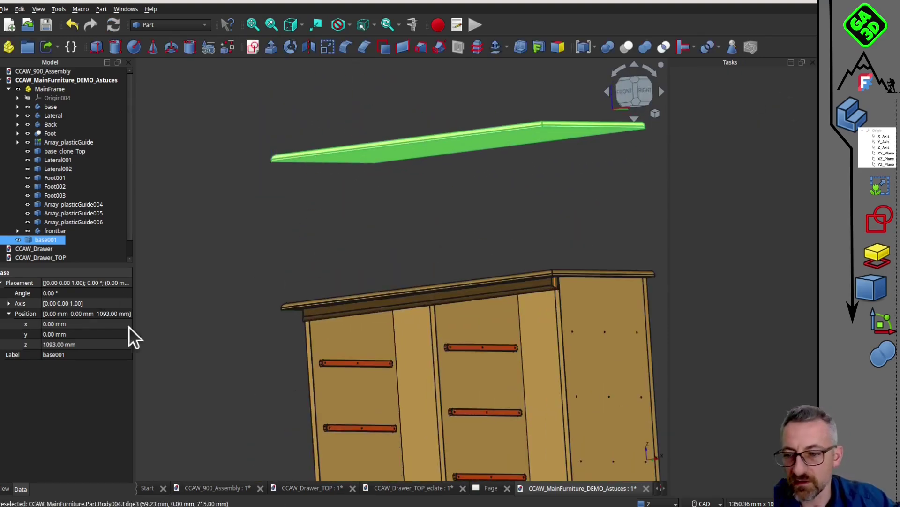
Set the copied base's z position to 1100 mm
text(1100)
key(Return)
click(303, 249)
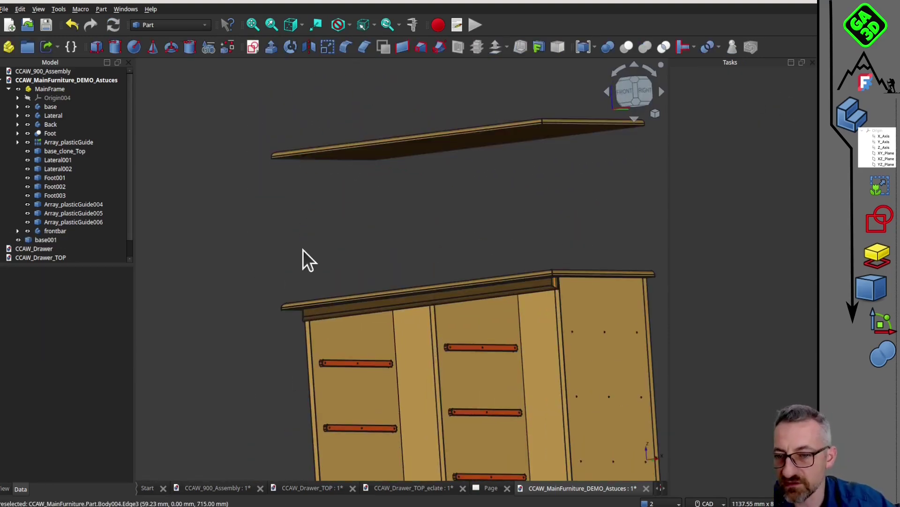
scroll(309, 244, down, 2)
middle_drag(317, 241, 371, 345)
key(1)
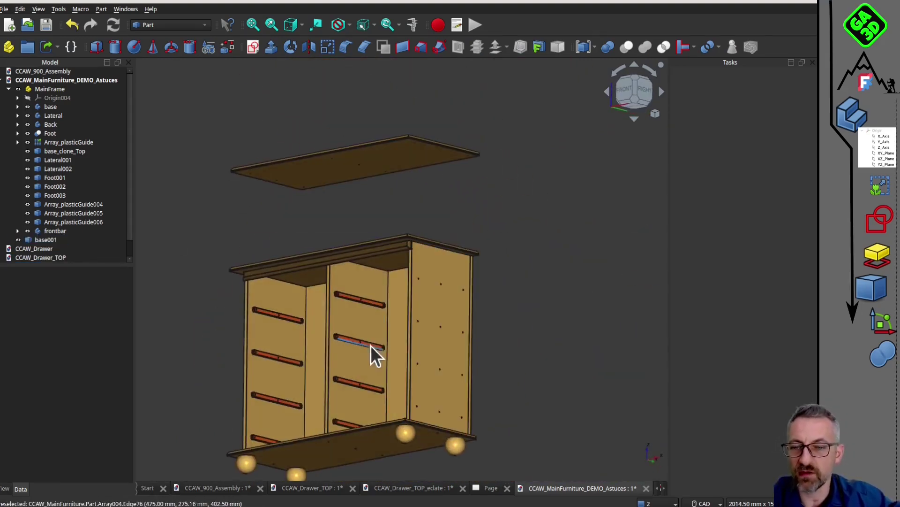
scroll(386, 281, up, 1)
middle_drag(386, 281, 422, 253)
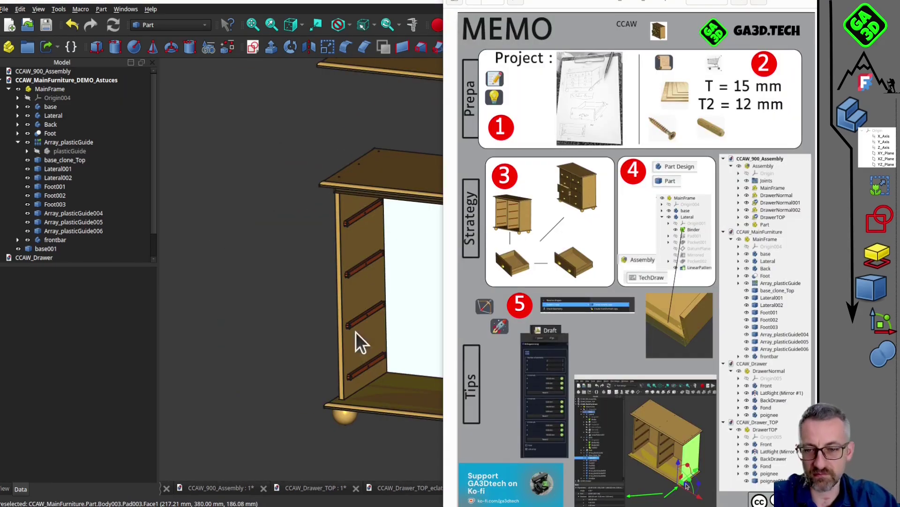
Create a simple copy of the plasticGuide body inside Array_plasticGuide
scroll(297, 320, down, 1)
middle_drag(294, 320, 306, 317)
scroll(329, 328, up, 2)
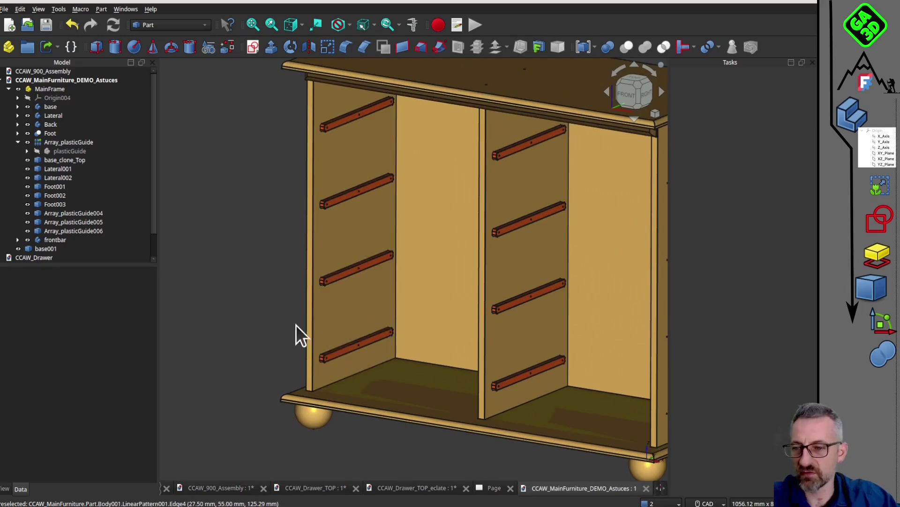
click(69, 151)
click(101, 9)
mouse_move(172, 138)
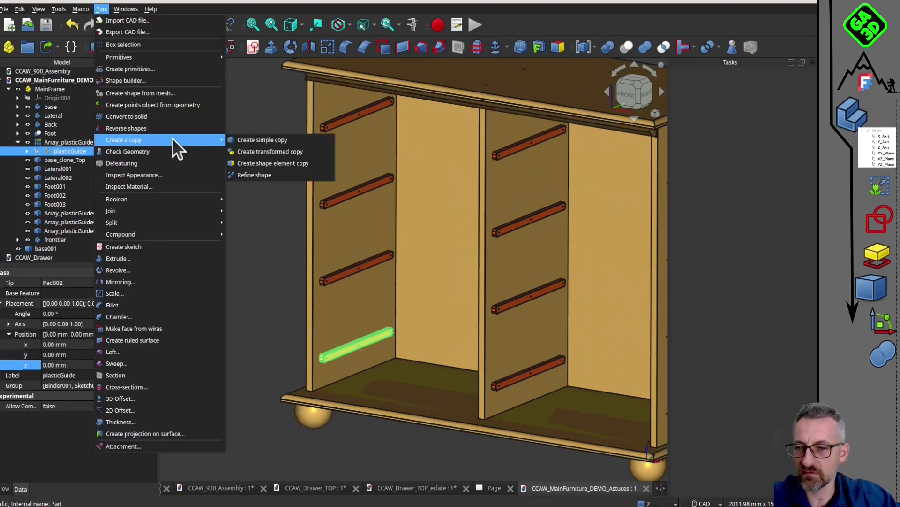
click(254, 139)
Transform the copied plastic guide along the X axis to x -259 mm, outside the cabinet
click(73, 255)
scroll(73, 256, down, 1)
right_click(65, 230)
click(87, 237)
scroll(339, 306, down, 3)
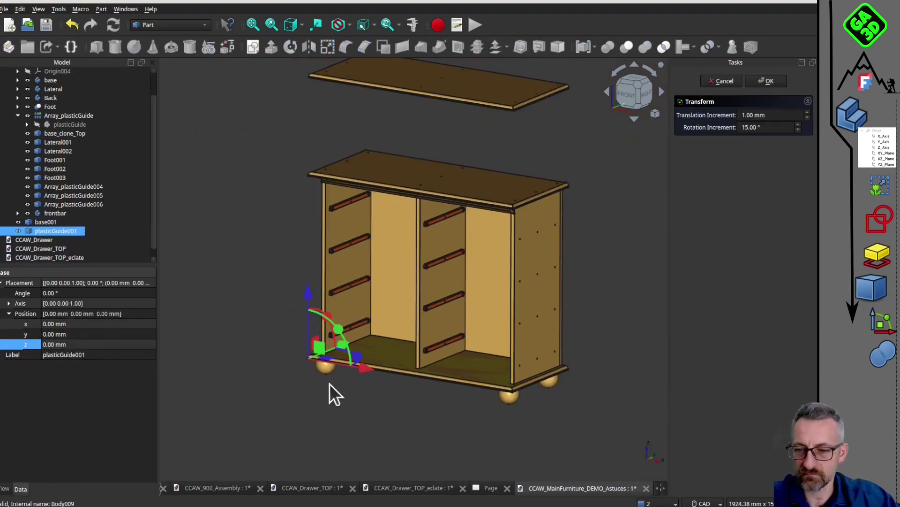
drag(366, 365, 323, 366)
click(767, 80)
Switch to the Draft workbench and rearrange its toolbars, placing the modification tools on their own row so all are accessible
scroll(287, 215, up, 3)
click(156, 24)
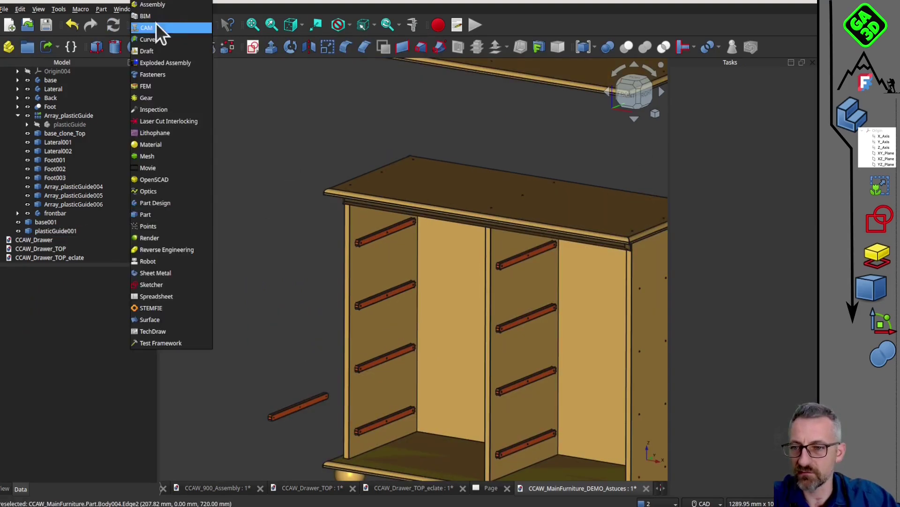
click(170, 146)
middle_drag(321, 448, 328, 378)
scroll(328, 378, up, 1)
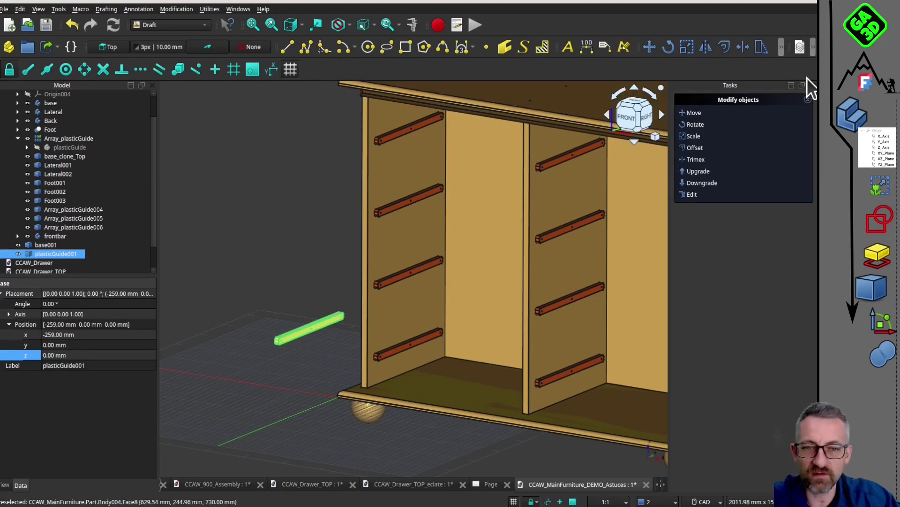
click(782, 48)
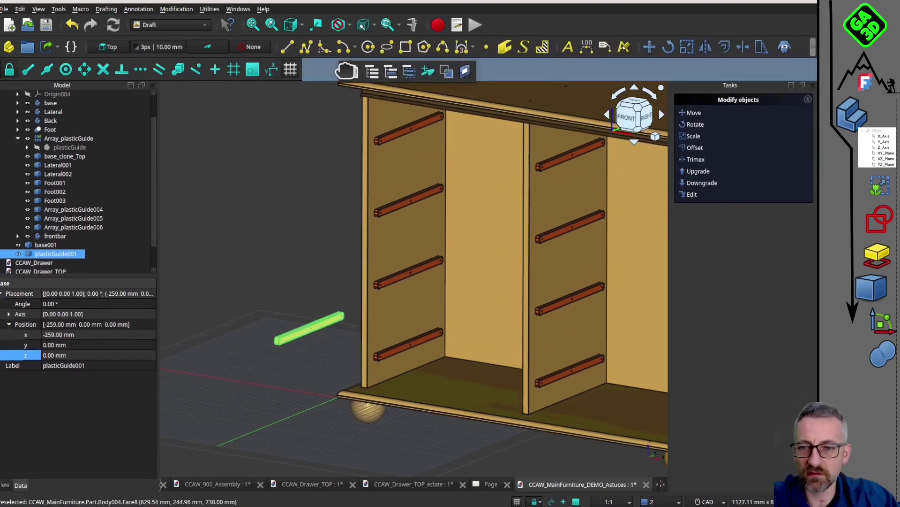
click(813, 48)
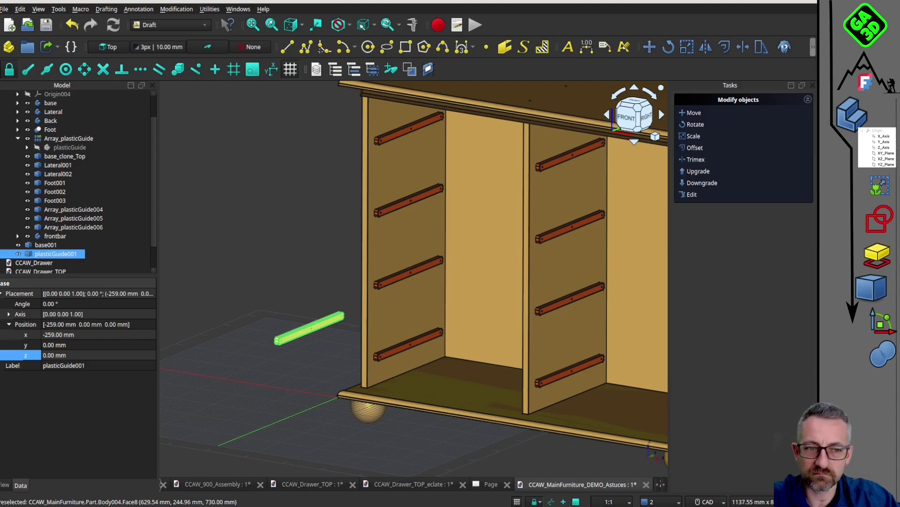
drag(1, 92, 212, 91)
click(189, 219)
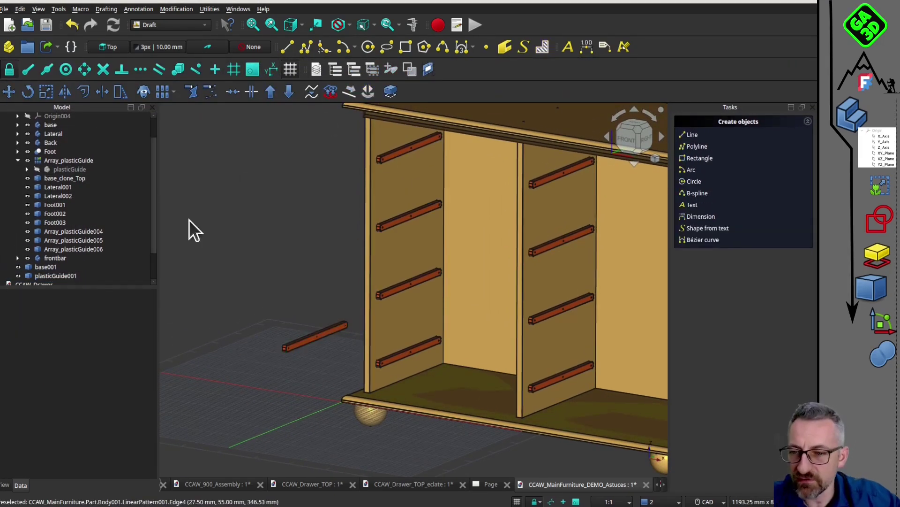
Create an orthogonal Draft array of the copied plastic guide with 1 × 1 × 4 elements and a Z interval of 165 mm
click(61, 276)
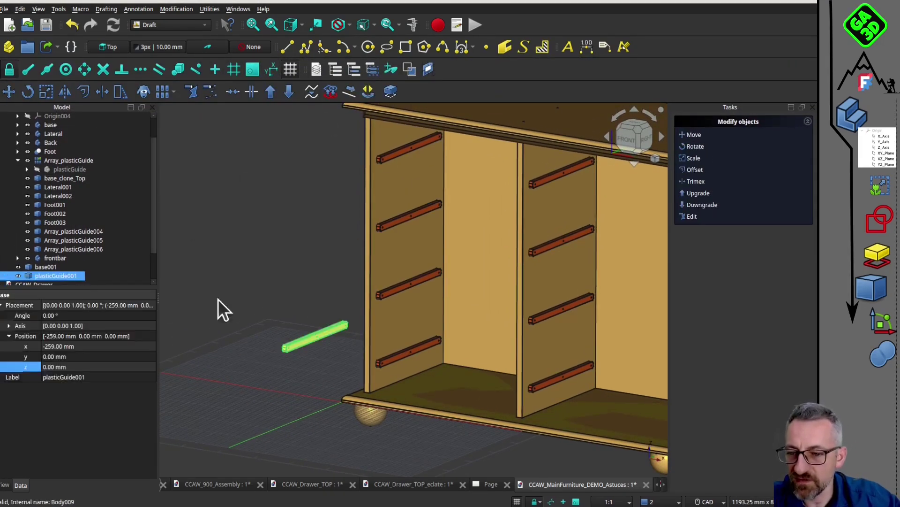
click(162, 92)
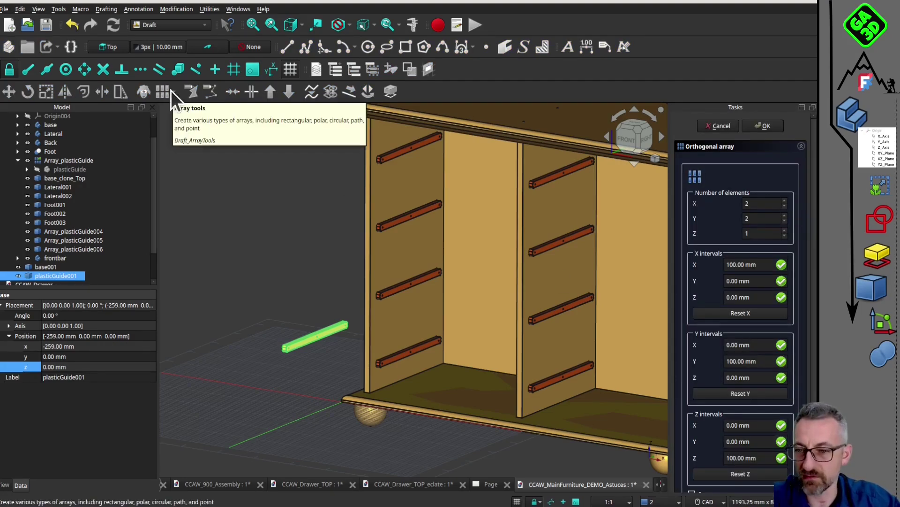
click(757, 202)
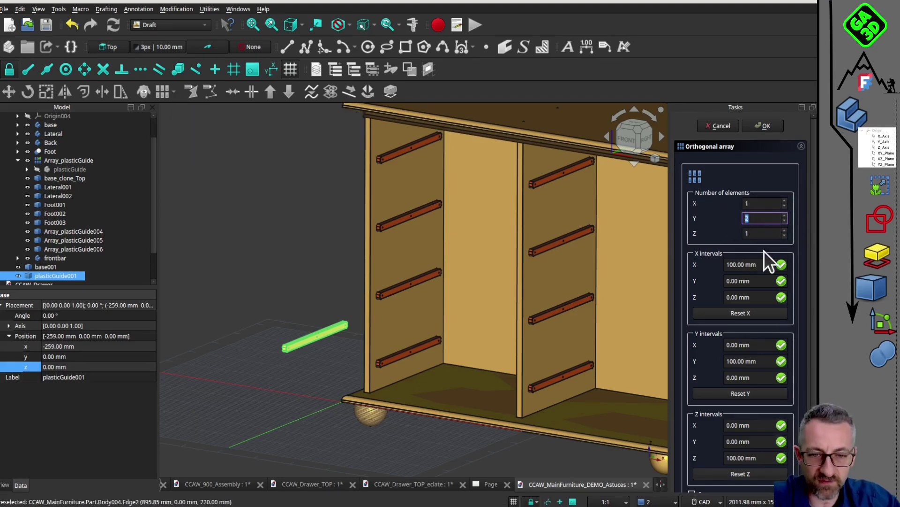
text(1)
key(Tab)
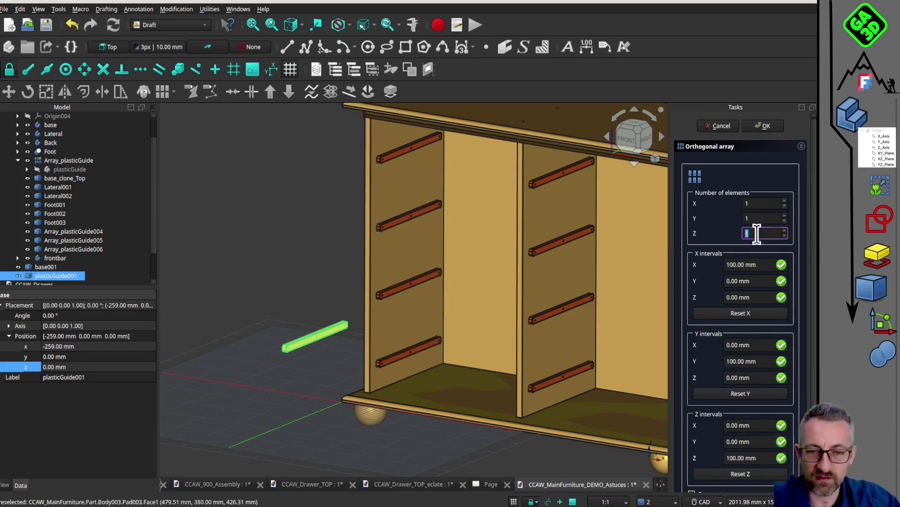
text(4)
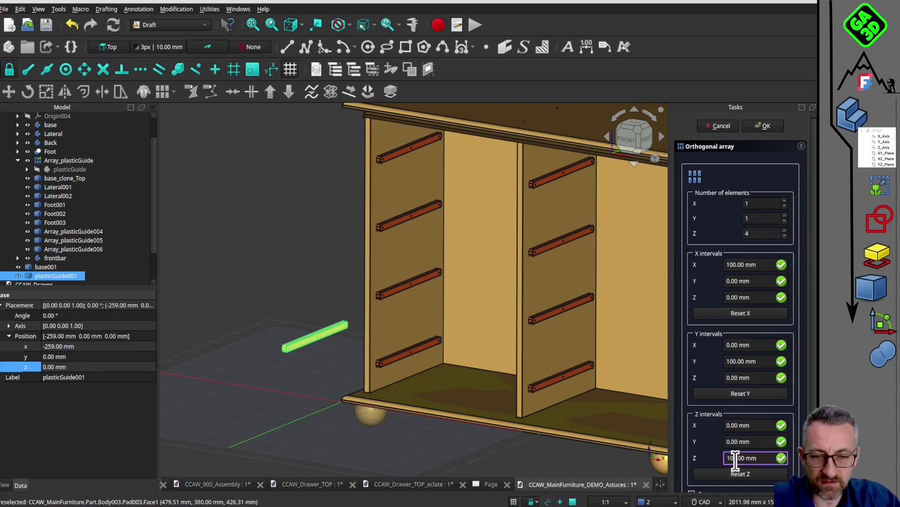
text(65)
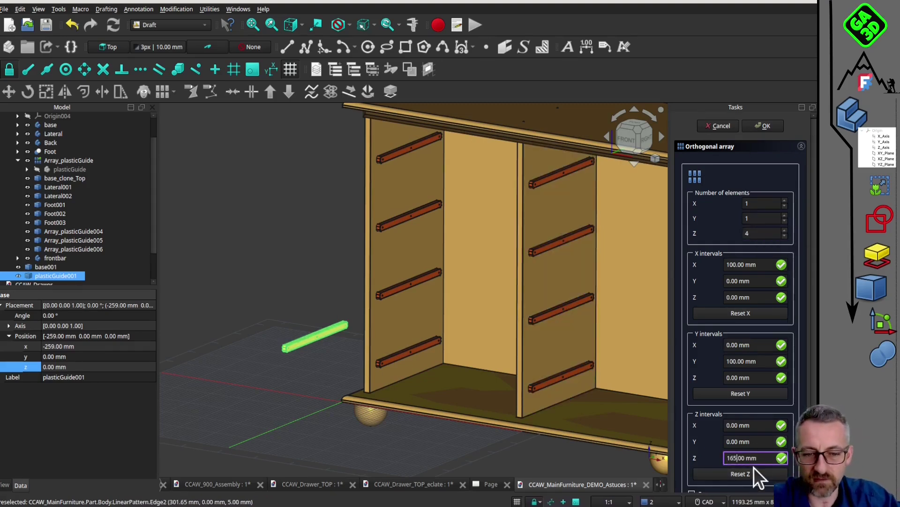
click(764, 128)
scroll(234, 225, up, 1)
click(243, 225)
Examine the new guide array beside the cabinet and the complete chest of drawers assembly from several angles
click(63, 277)
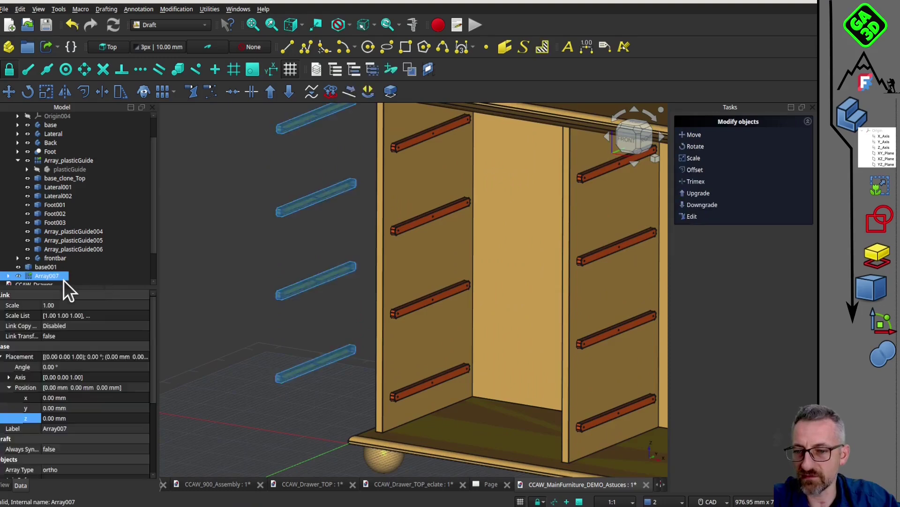
scroll(310, 268, down, 3)
middle_drag(312, 269, 342, 184)
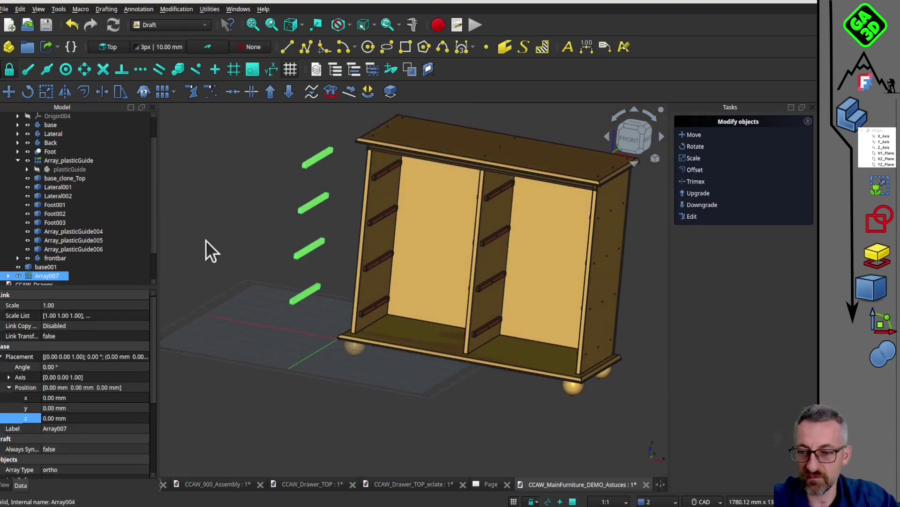
middle_drag(324, 213, 302, 199)
click(272, 172)
scroll(272, 172, up, 1)
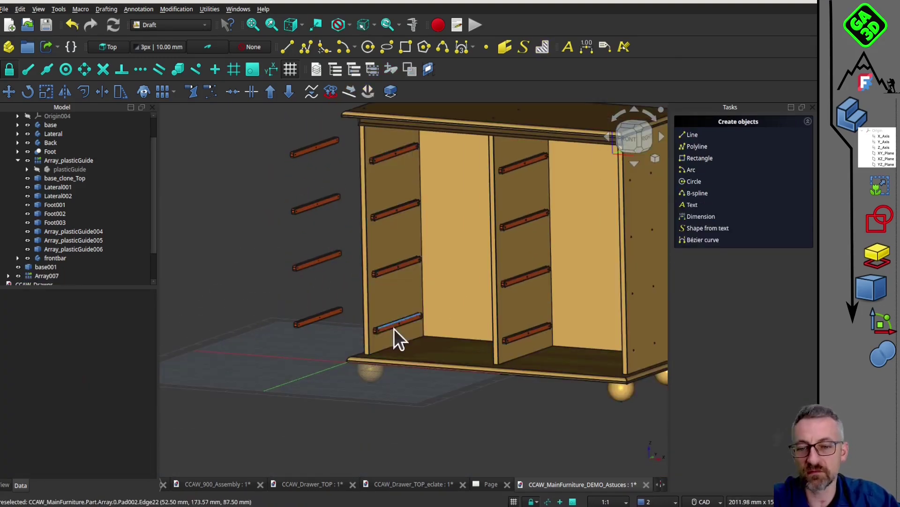
middle_drag(415, 326, 366, 400)
scroll(403, 363, down, 1)
middle_drag(323, 347, 263, 323)
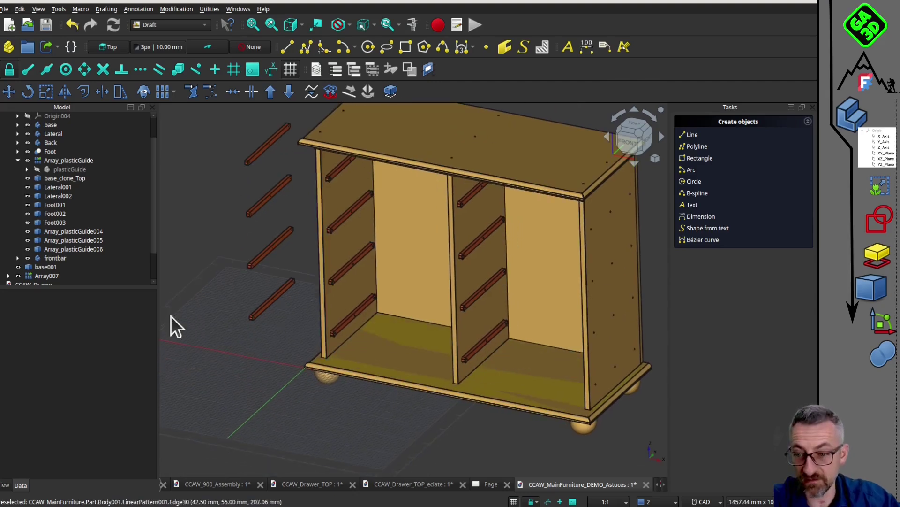
scroll(345, 305, up, 2)
scroll(345, 305, down, 1)
middle_drag(382, 359, 413, 272)
scroll(364, 324, down, 1)
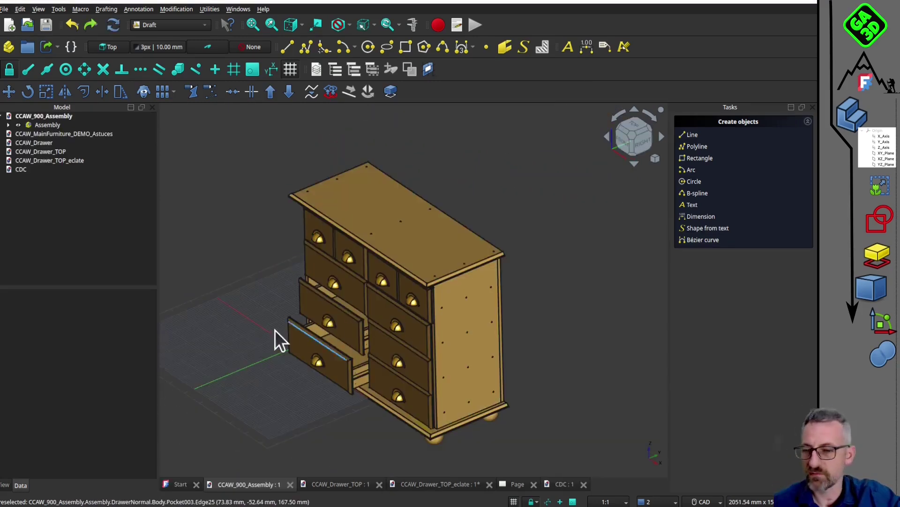
scroll(274, 331, up, 2)
scroll(299, 320, down, 1)
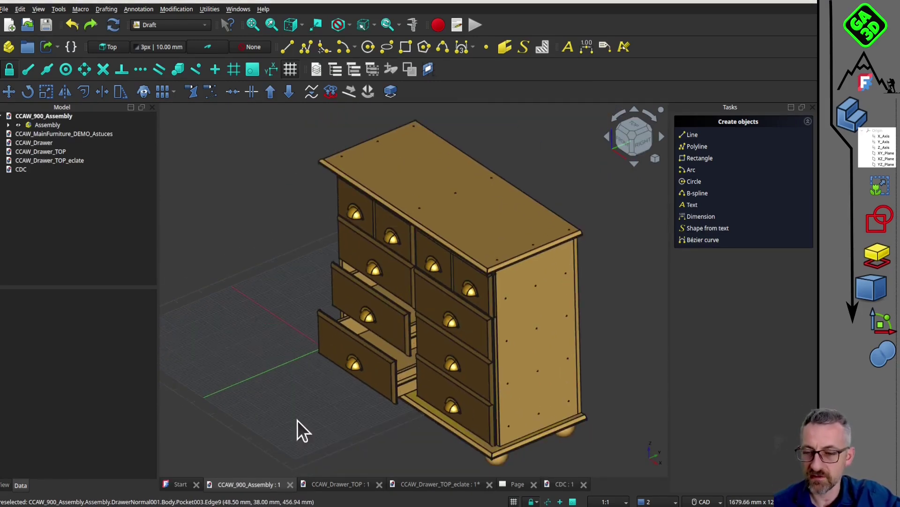
middle_drag(251, 338, 257, 334)
scroll(325, 291, up, 3)
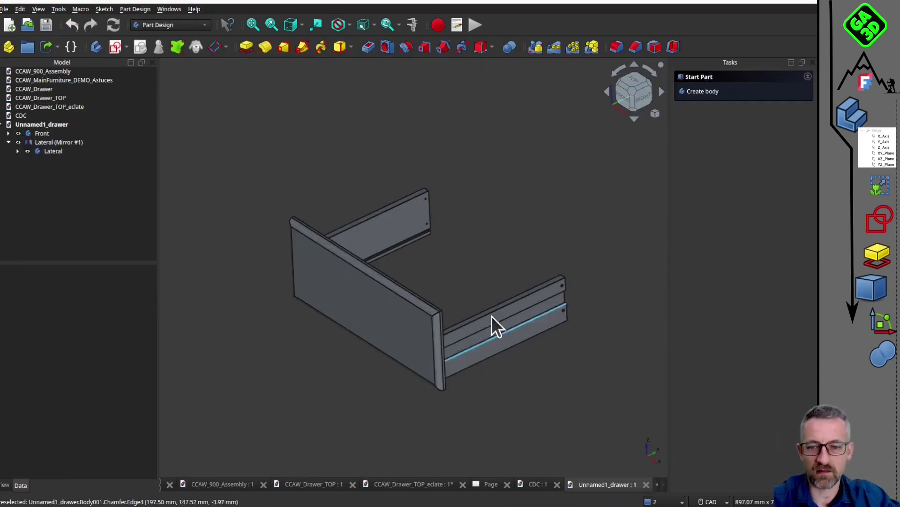
Switch to the TechDraw workbench and insert a default page in the Unnamed1_drawer document
middle_drag(491, 316, 441, 282)
click(179, 24)
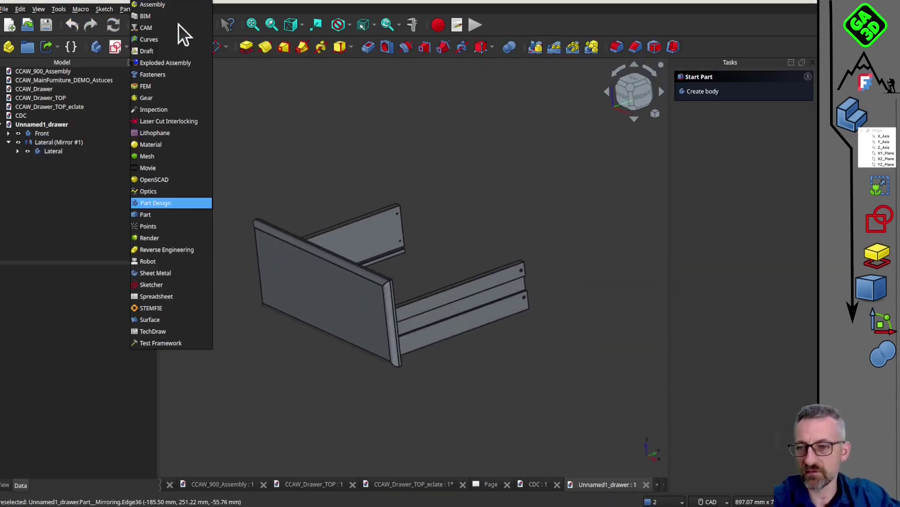
click(162, 332)
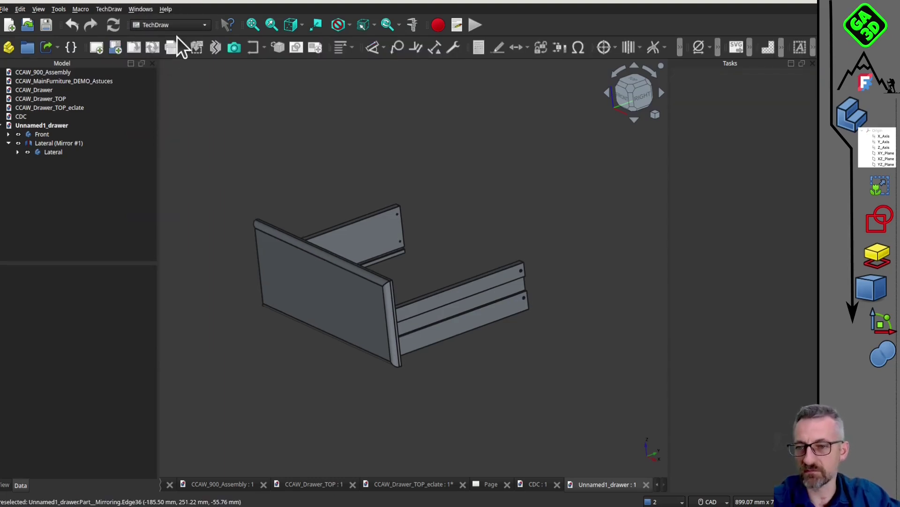
click(97, 49)
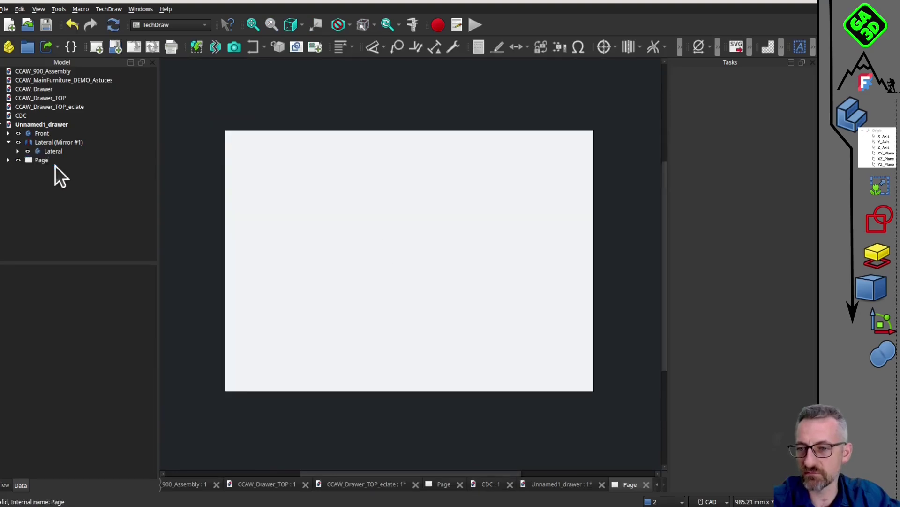
Insert a second drawing page based on the A4_Landscape_ISO5457_advanced.svg template
click(116, 47)
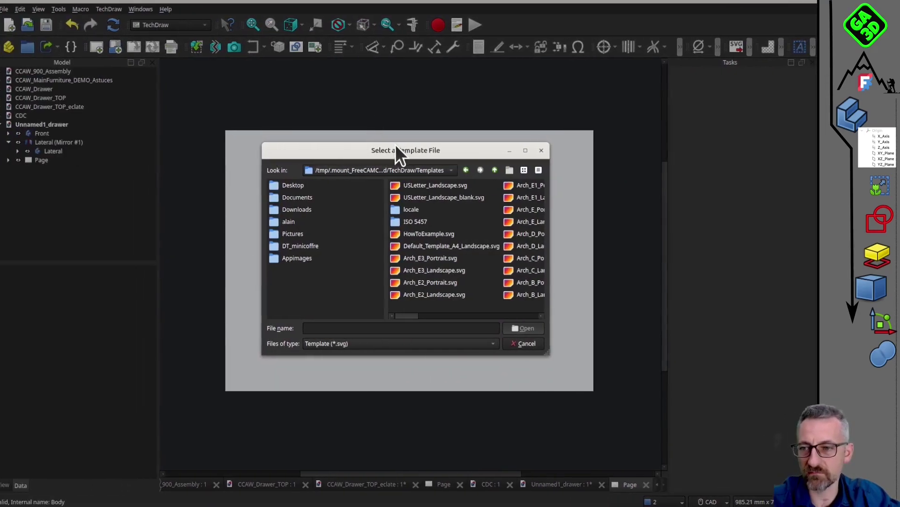
drag(551, 353, 625, 368)
drag(358, 332, 418, 333)
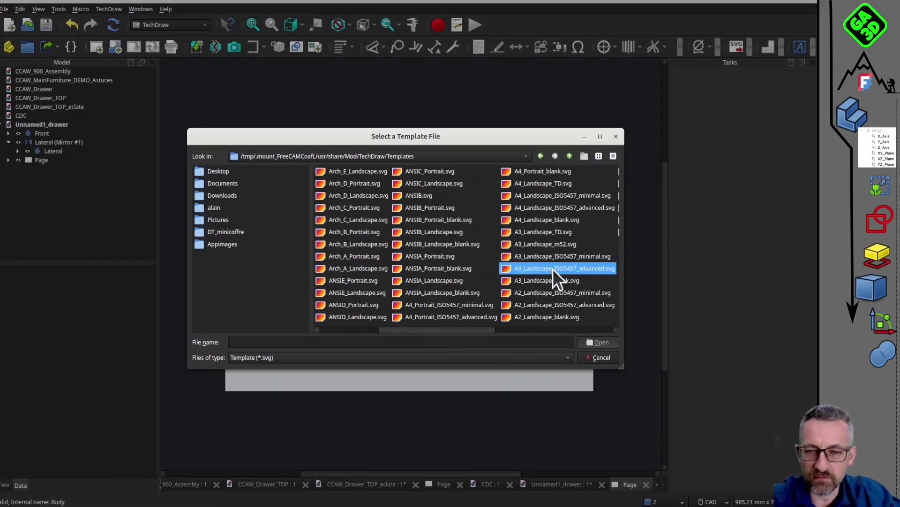
click(535, 206)
double_click(535, 207)
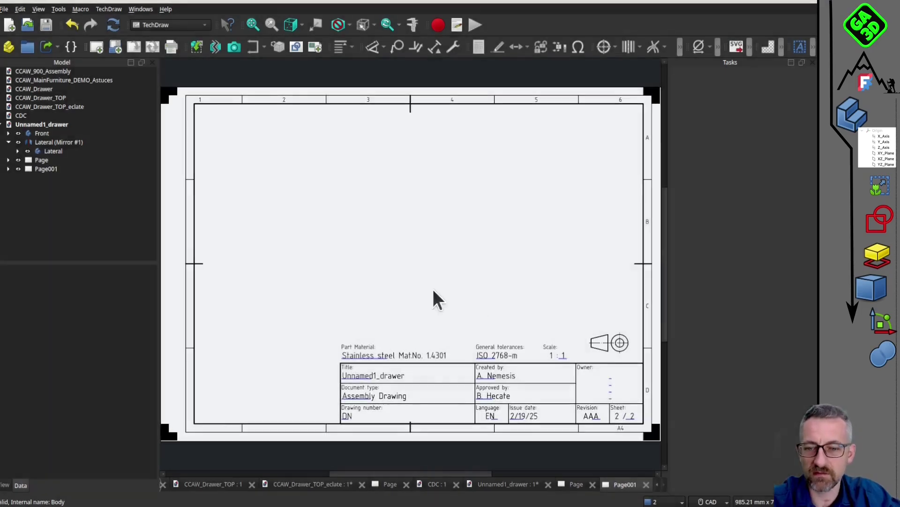
Set the title block's creator field to GA3D
click(490, 376)
text(Mon No)
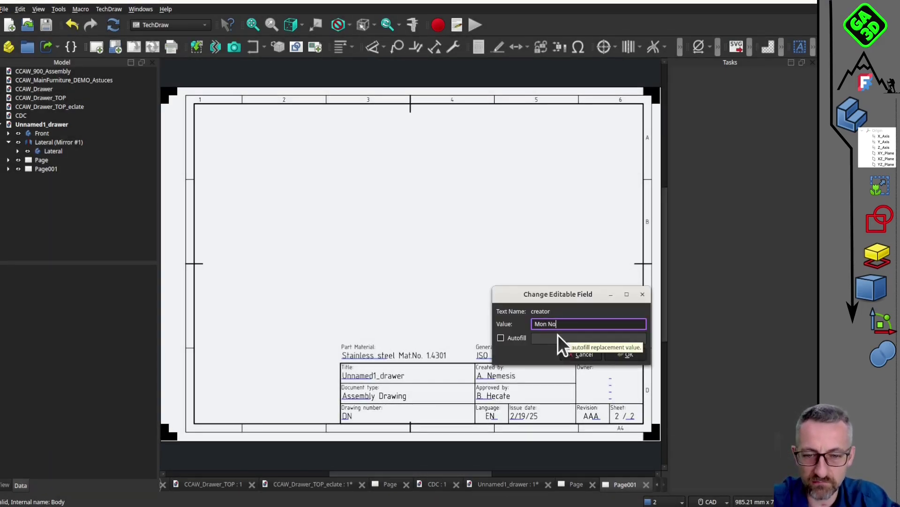
text(m GA3D)
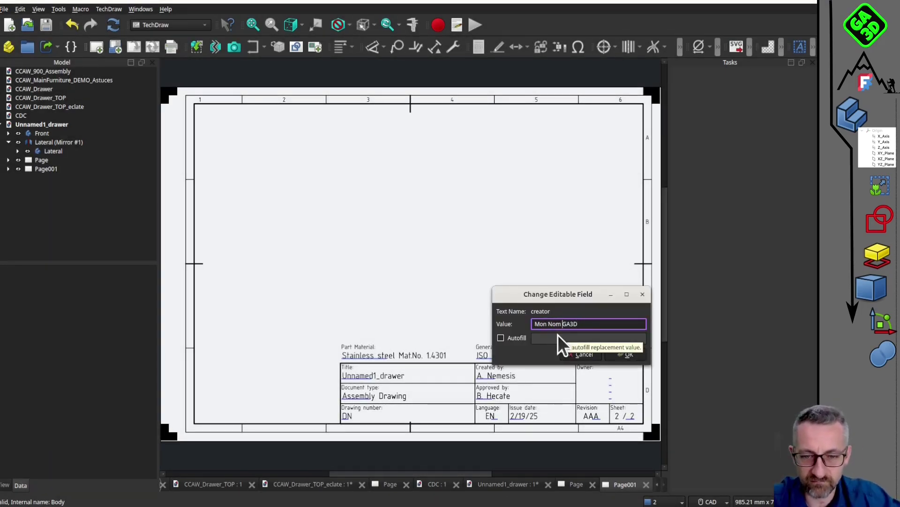
key(BackSpace)
key(BackSpace)
key(BackSpace)
key(BackSpace)
key(BackSpace)
key(BackSpace)
key(BackSpace)
key(BackSpace)
click(624, 355)
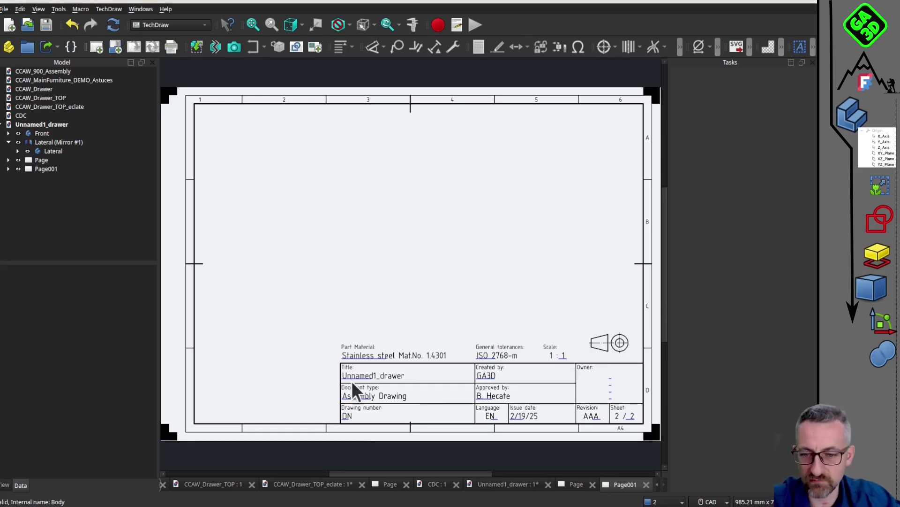
Set the title block's approval field to "myself" and the part material to "wood"
click(485, 399)
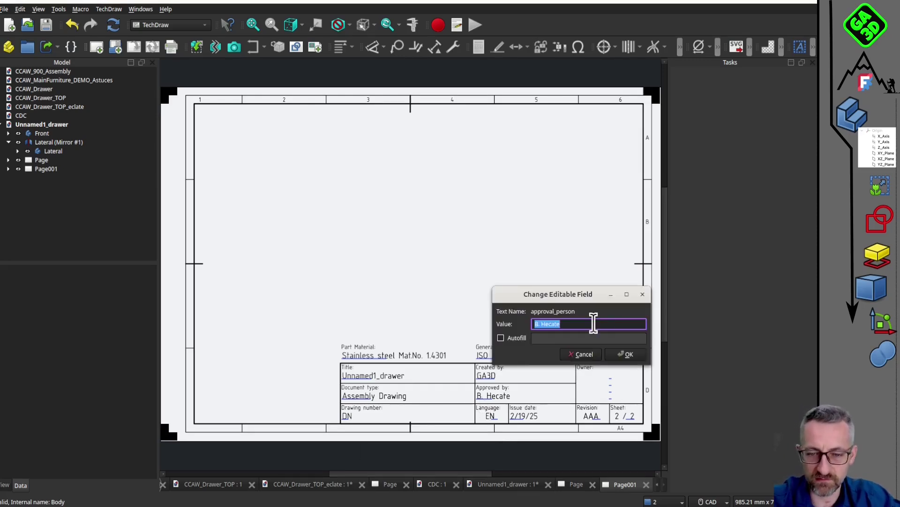
text(myself)
click(621, 353)
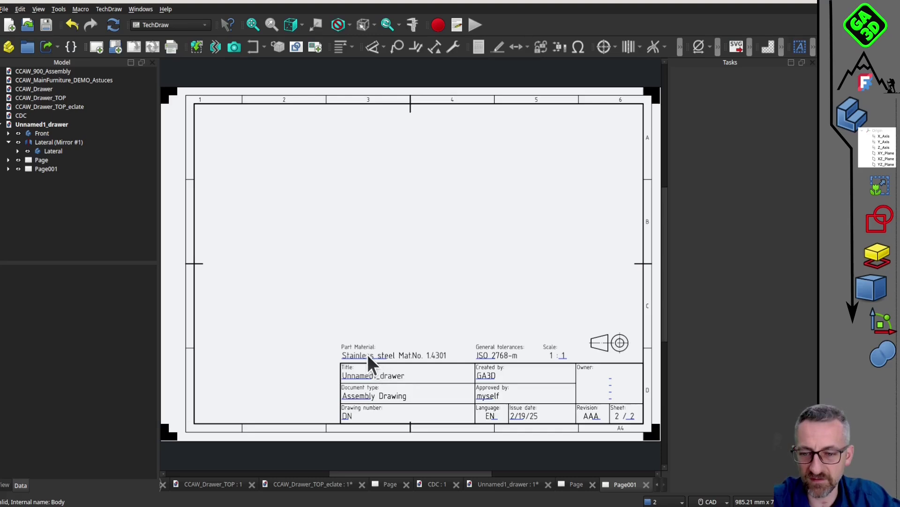
click(345, 358)
text(wood)
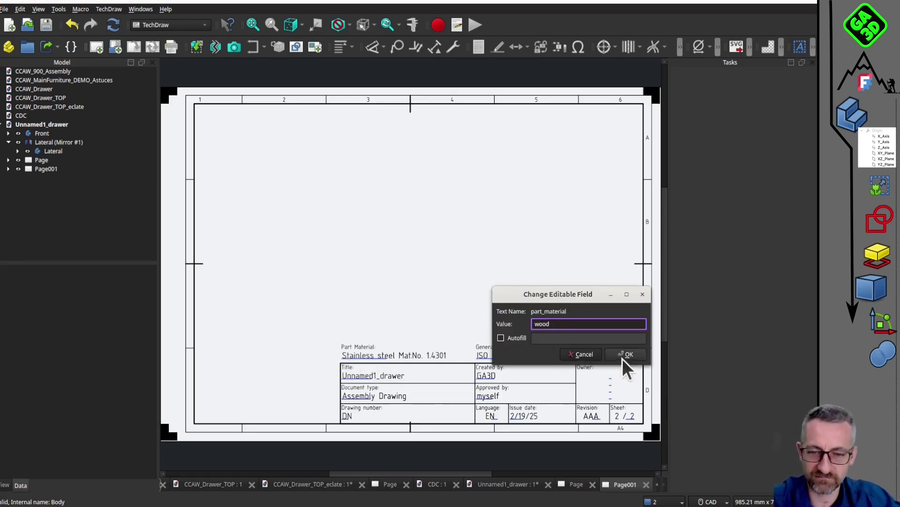
click(624, 359)
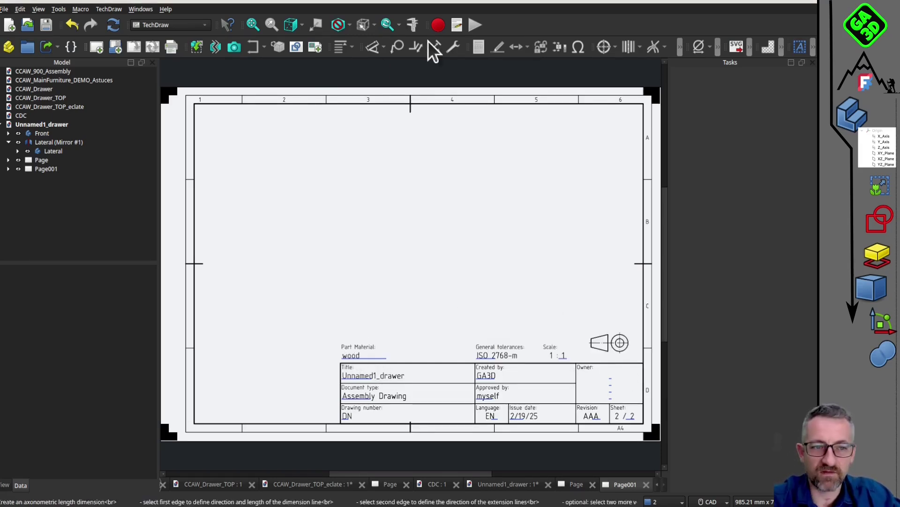
Rearrange the TechDraw toolbars so the export, frame and annotation tools are all accessible on a second row
drag(680, 46, 328, 69)
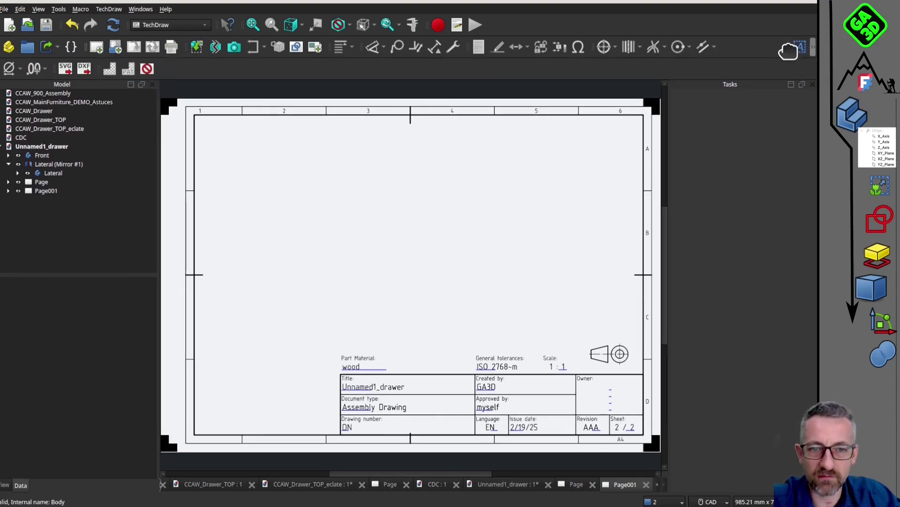
drag(788, 51, 249, 70)
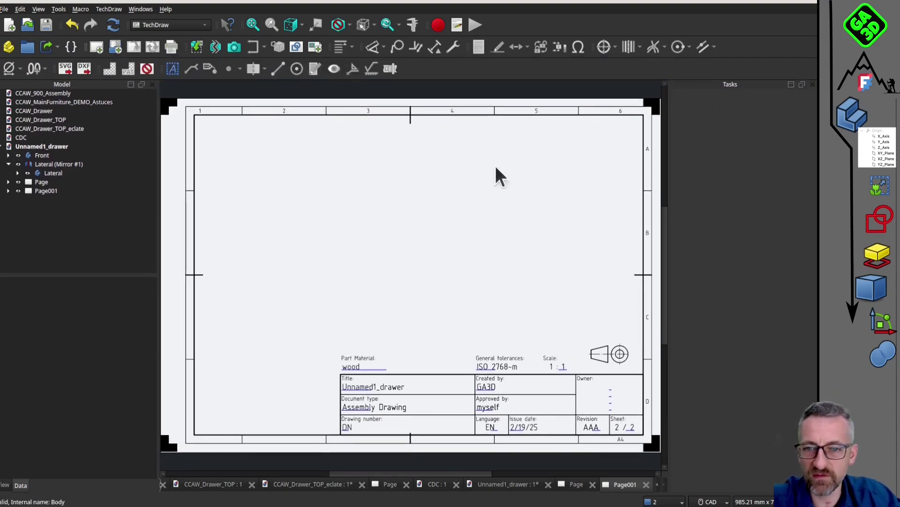
click(147, 69)
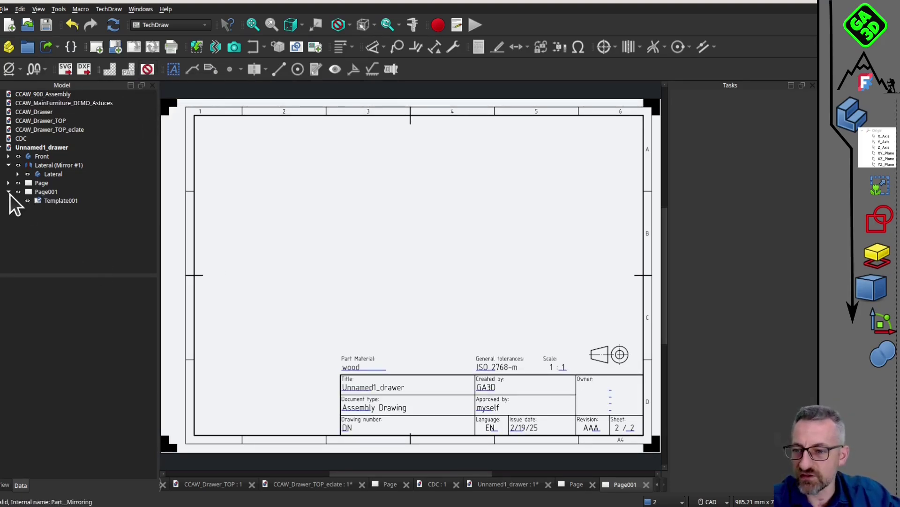
Set the scale in the second page's title block to 1:5
click(32, 193)
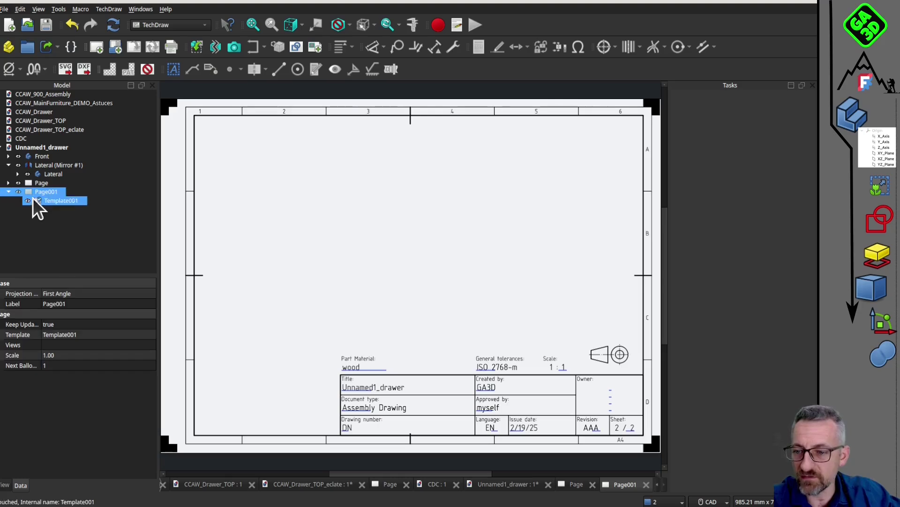
click(61, 356)
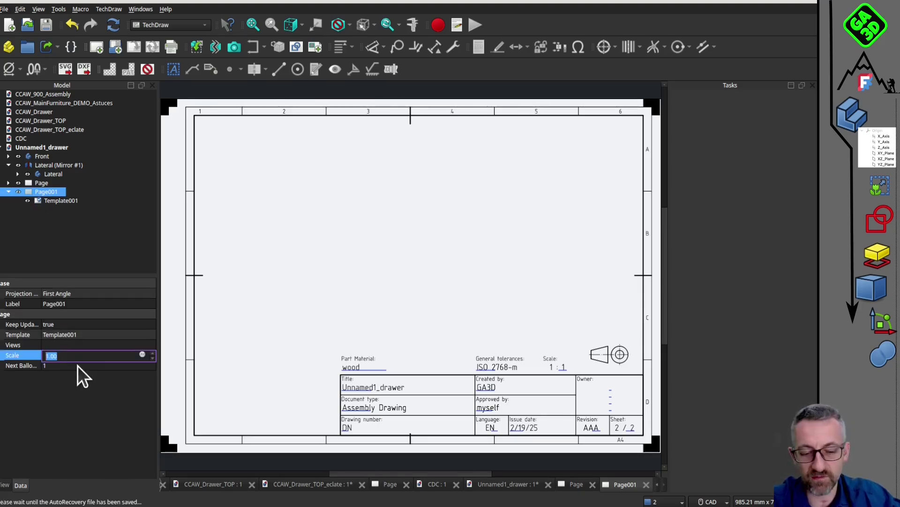
click(385, 308)
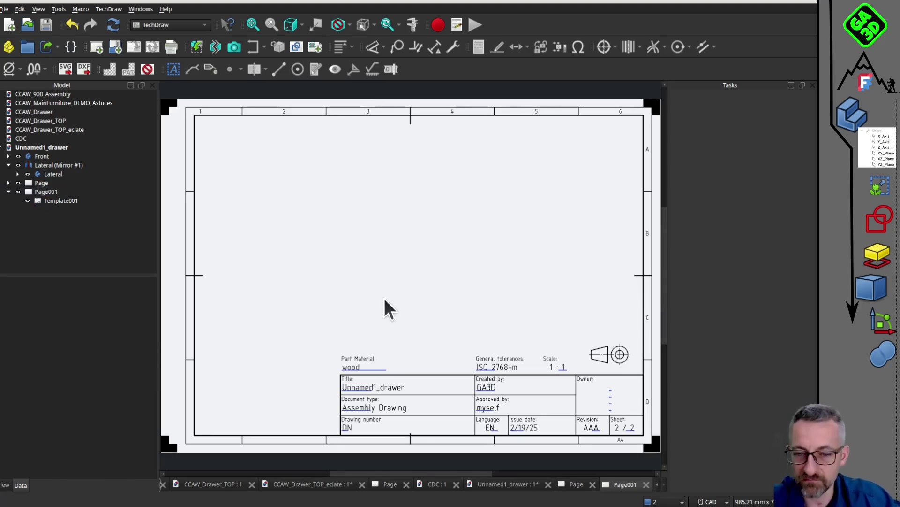
click(564, 367)
key(Return)
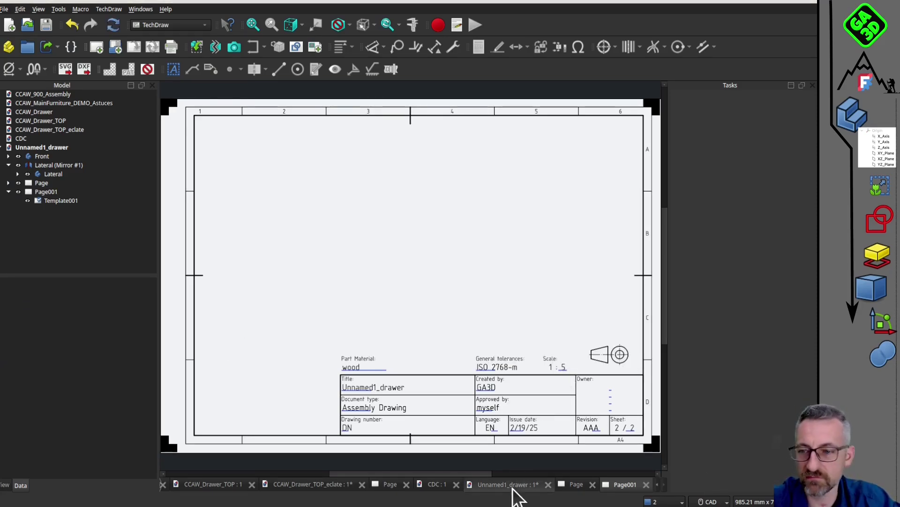
Insert a view of the drawer's Lateral body on the second page and orient it to the front direction
click(33, 167)
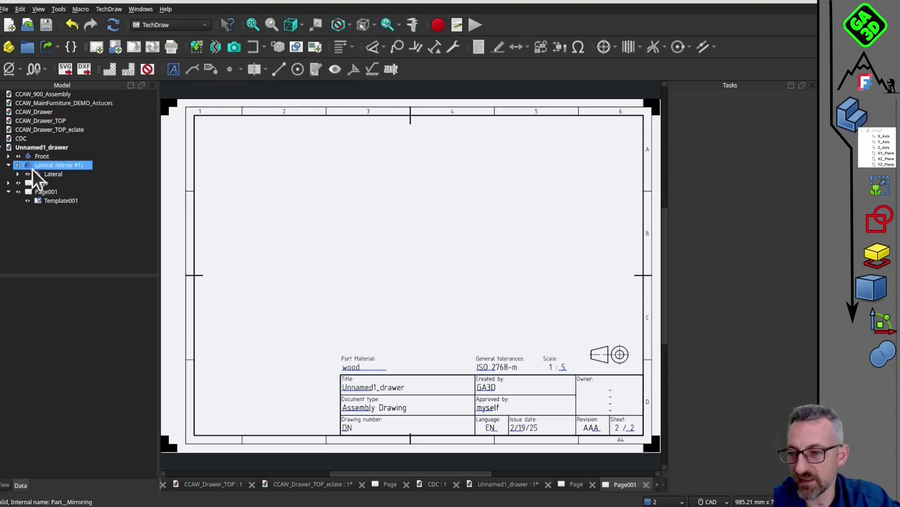
click(511, 487)
scroll(415, 325, up, 2)
middle_drag(415, 325, 227, 267)
click(61, 173)
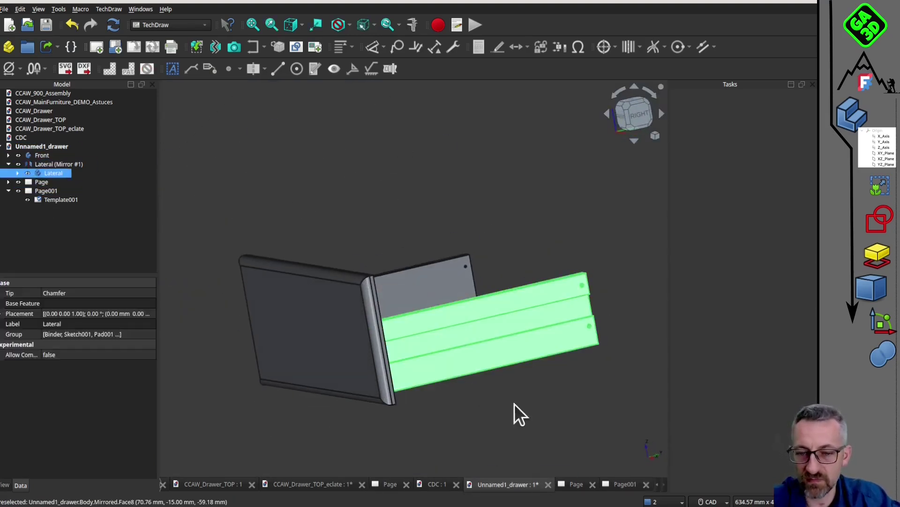
click(622, 487)
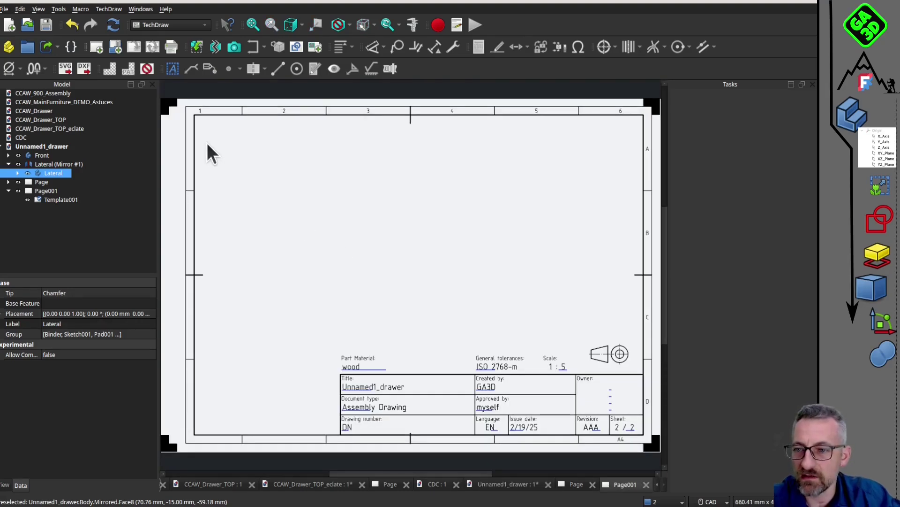
click(197, 47)
click(781, 209)
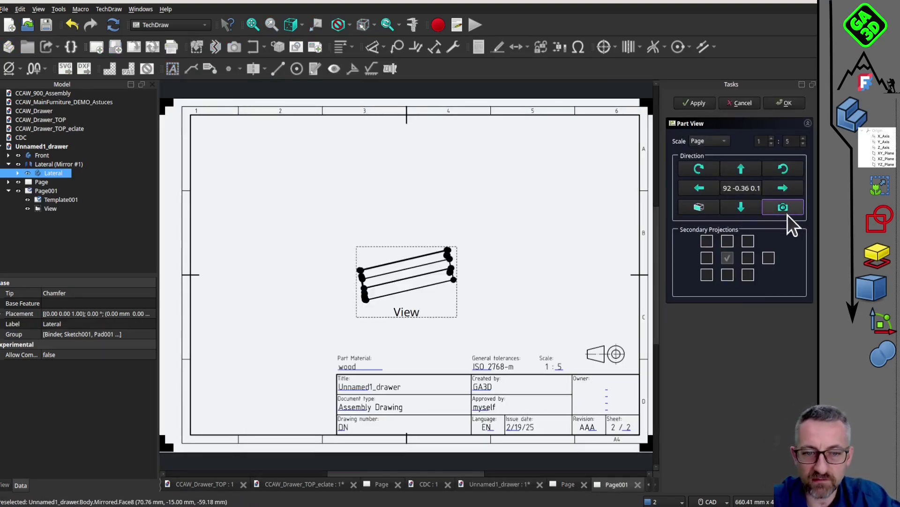
click(702, 210)
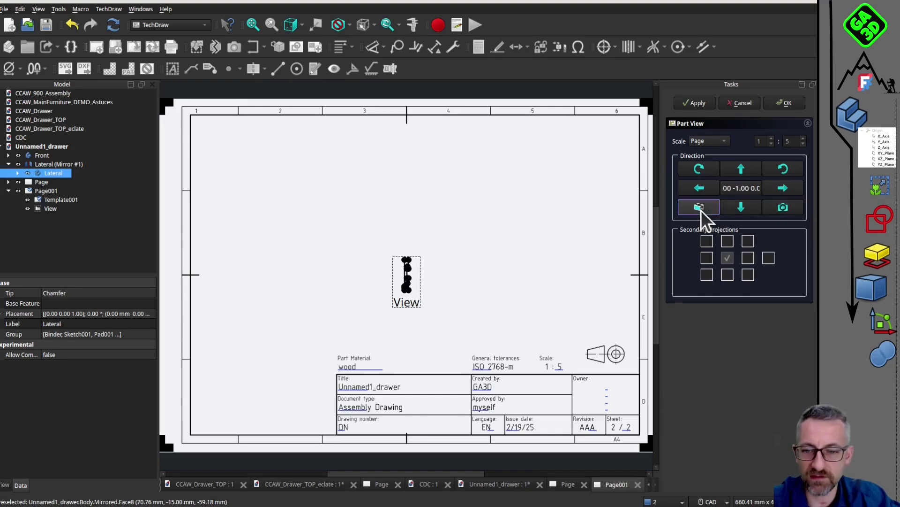
Add right, left and front-top-right isometric projections to the panel's view, shift the group toward the page's upper part and accept it
click(749, 259)
click(705, 258)
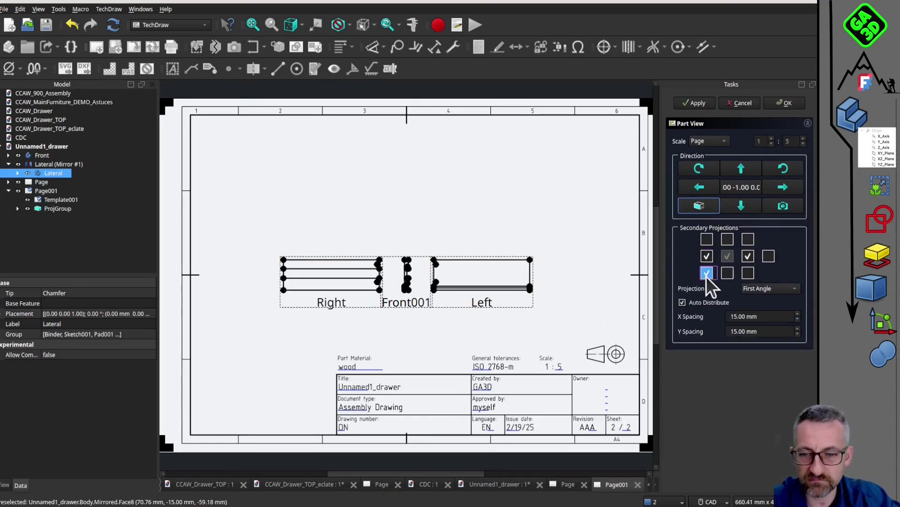
drag(295, 390, 261, 400)
drag(408, 293, 397, 229)
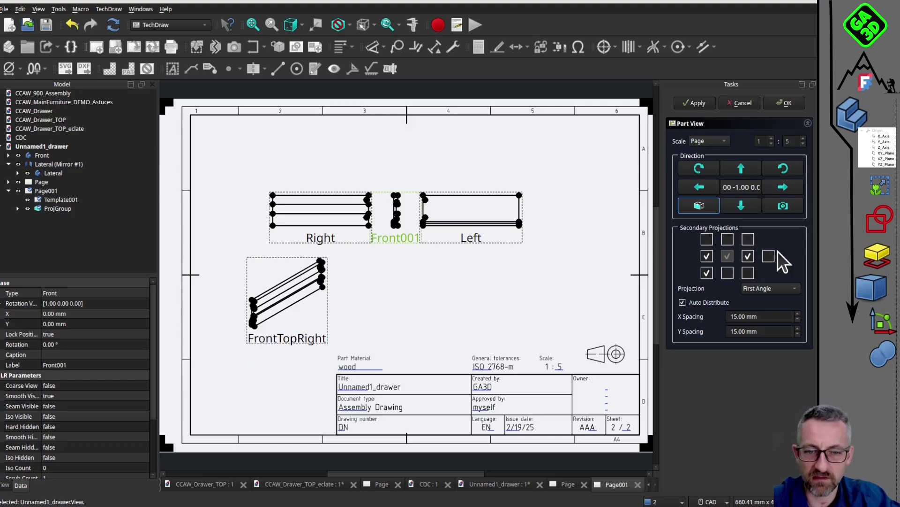
click(784, 102)
click(476, 101)
Turn off the view frames and dimension the panel's length in the Left view, placing the dimension above it
scroll(384, 255, up, 3)
scroll(504, 300, down, 2)
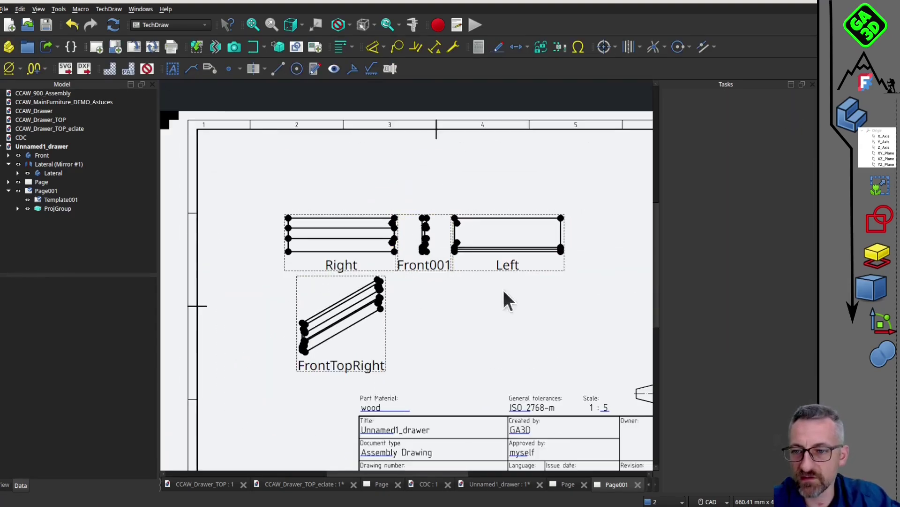
click(149, 70)
scroll(398, 225, up, 4)
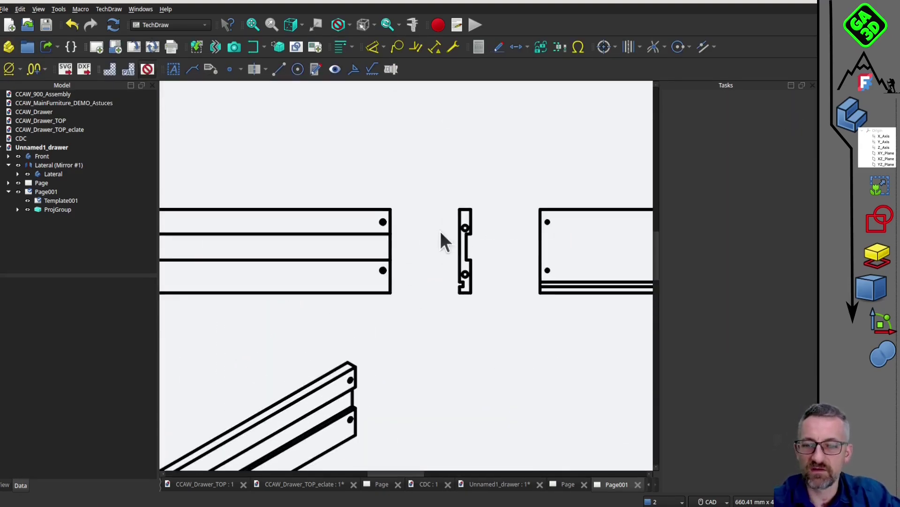
click(464, 228)
middle_drag(543, 221, 428, 229)
scroll(429, 229, down, 3)
click(478, 223)
click(383, 47)
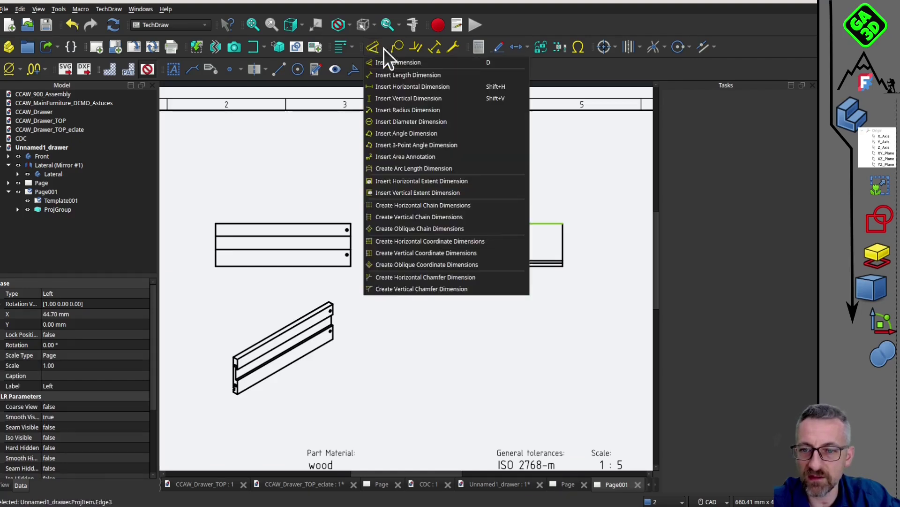
click(373, 51)
click(374, 51)
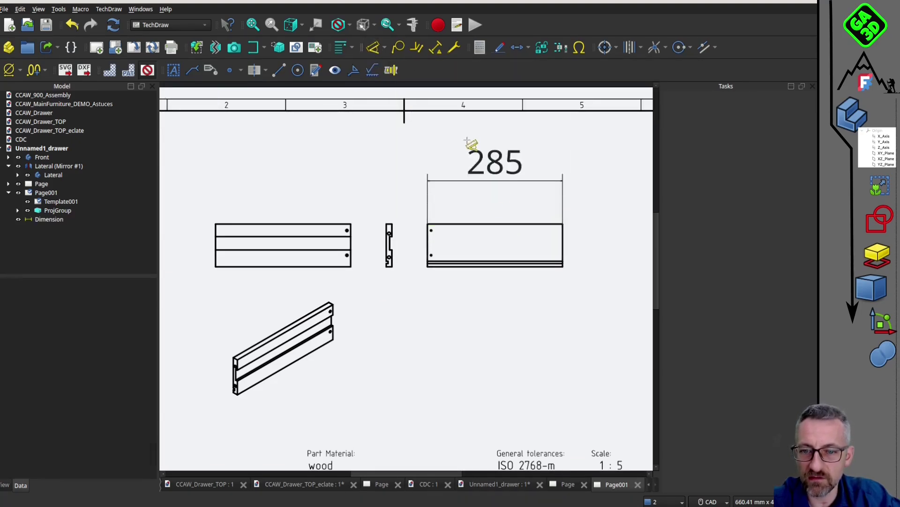
Dimension the panel's height between the upper and lower edges of the Right view, placing it on the view's outer side
click(223, 224)
ctrl+click(236, 267)
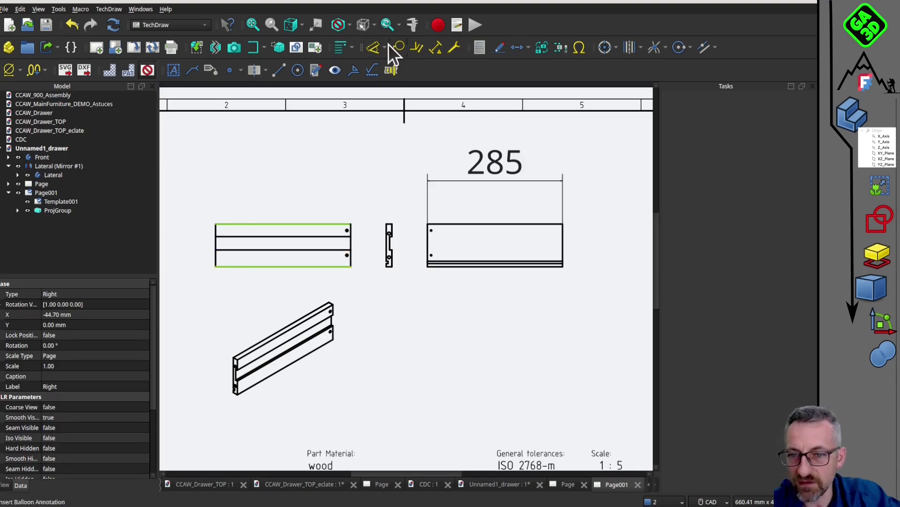
click(374, 49)
click(173, 310)
Dimension the diameter of the upper hole in the front view and place the text above and beside the view
scroll(402, 248, up, 8)
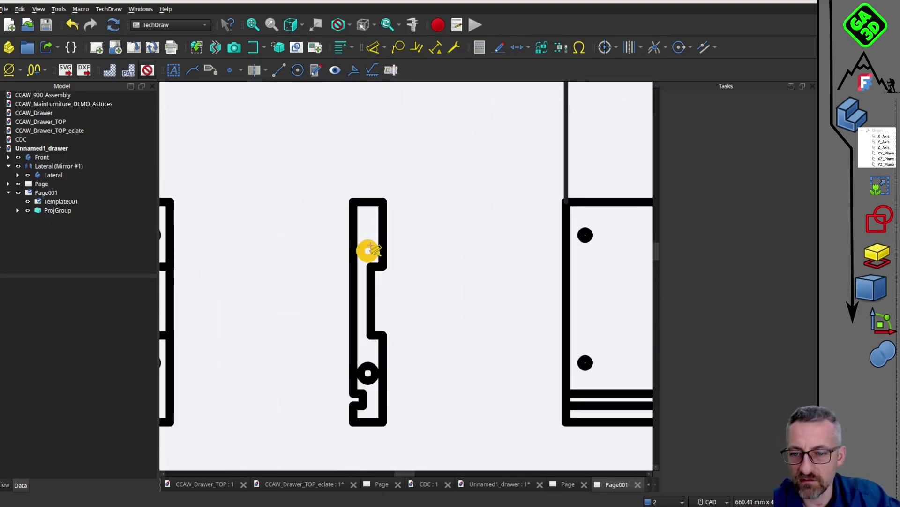
click(370, 245)
scroll(437, 206, down, 5)
key(Escape)
scroll(425, 211, up, 2)
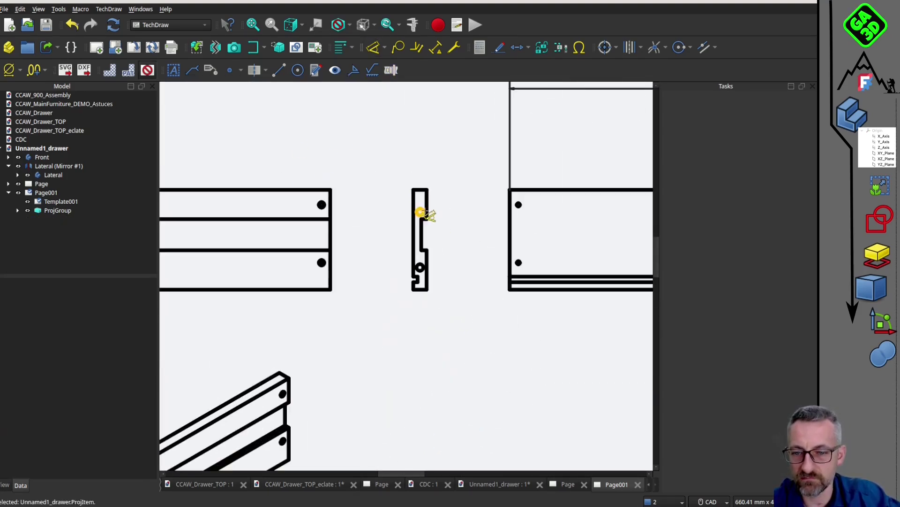
click(420, 212)
click(405, 202)
key(Escape)
drag(386, 203, 348, 141)
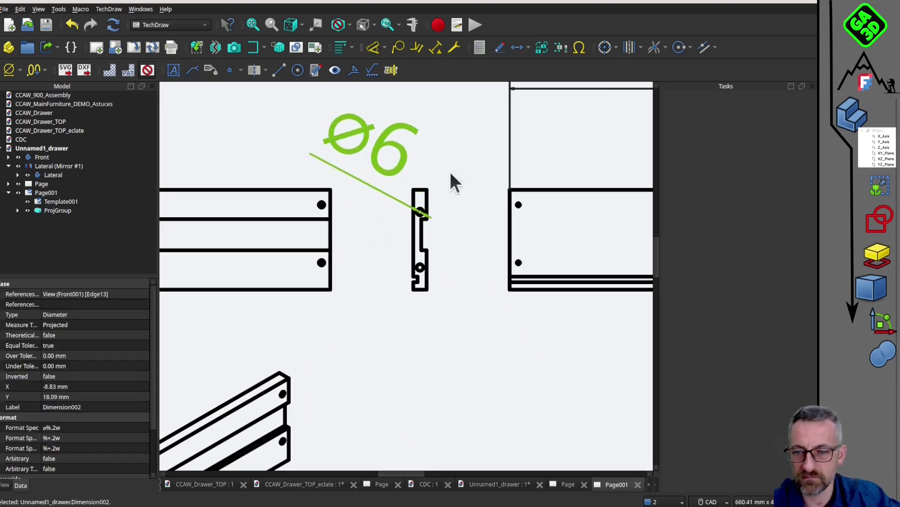
Set the hole diameter dimension's font size to 5 mm
scroll(453, 183, down, 4)
drag(114, 277, 115, 219)
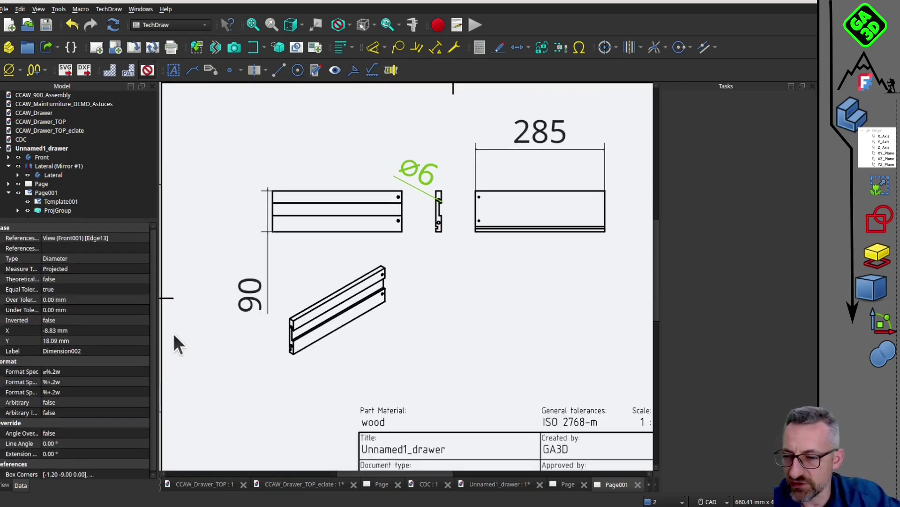
click(4, 485)
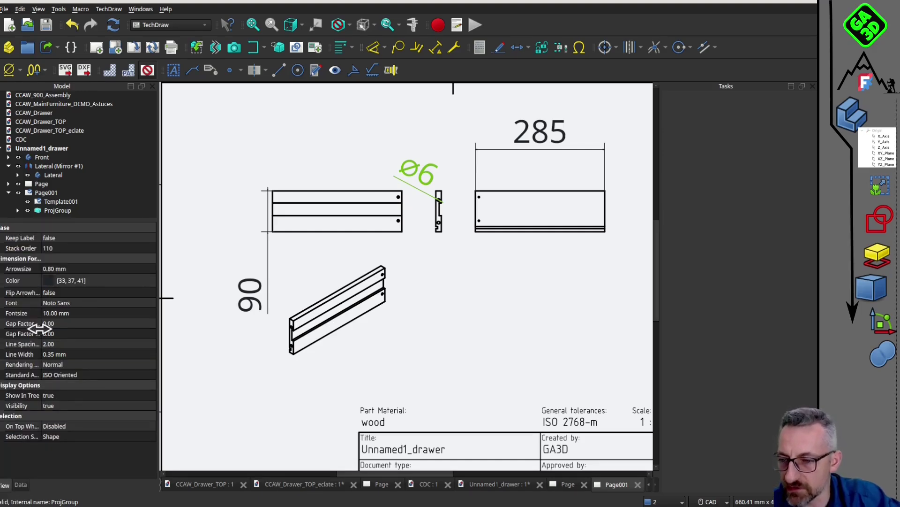
text(5)
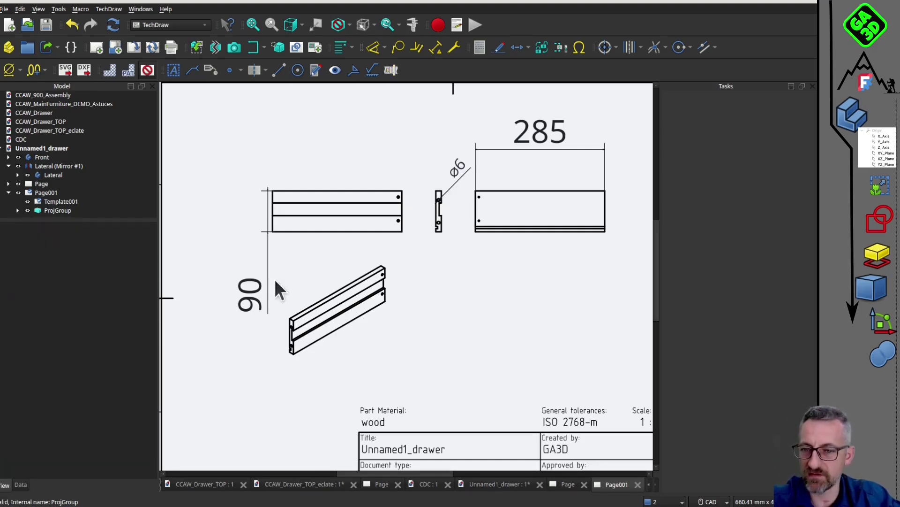
Set the panel length dimension's font size to 5 mm and move the dimension below the Left view
click(553, 126)
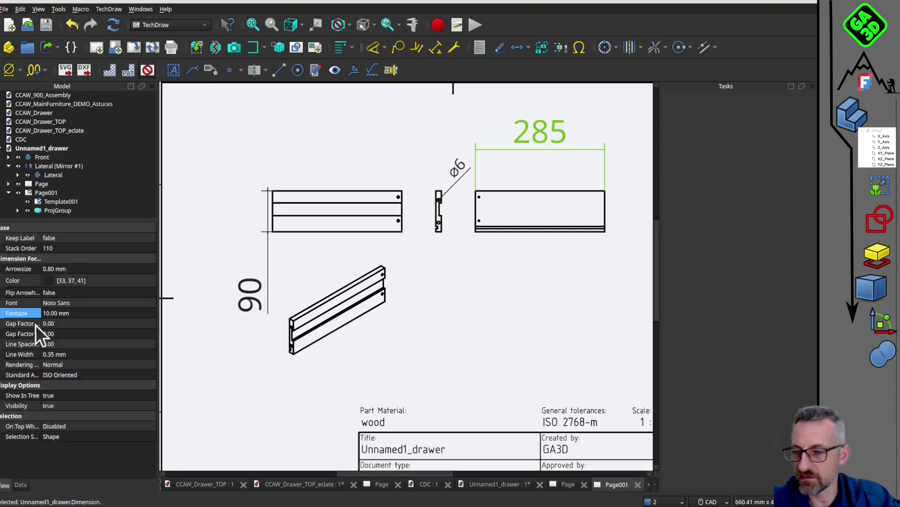
text(5)
drag(540, 133, 533, 257)
Set the panel height dimension's font size to 5 mm and reposition the dimension
click(251, 296)
click(49, 314)
text(5)
drag(251, 295, 376, 285)
click(250, 371)
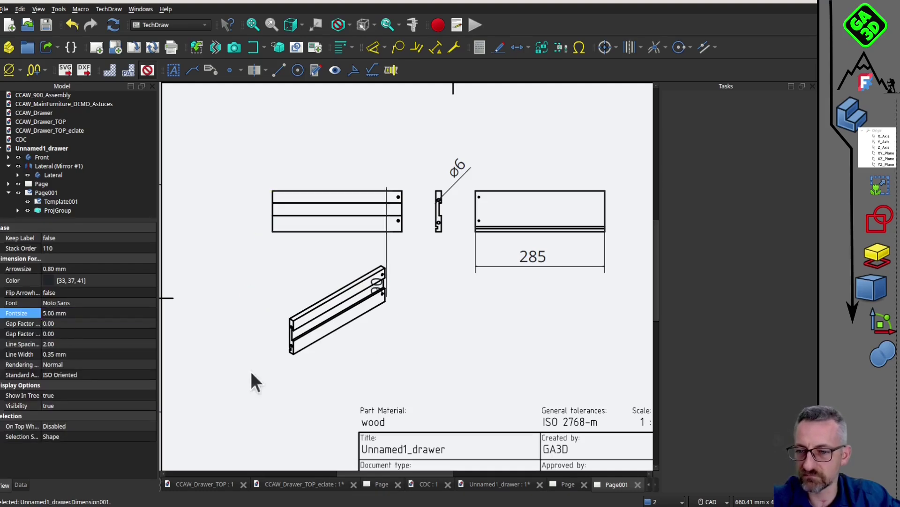
Turn on the view frames, move the isometric view down and outward, and place the height dimension outside the Right view
click(379, 287)
scroll(343, 291, up, 1)
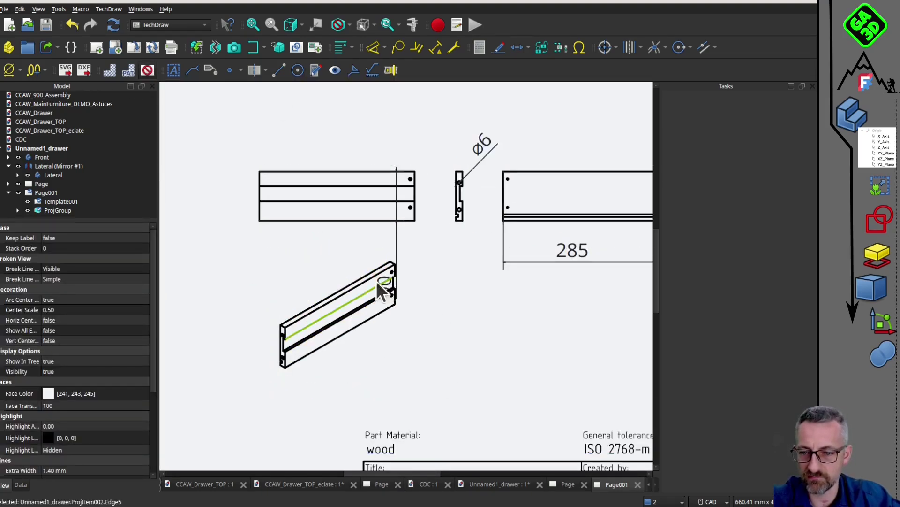
click(148, 70)
click(197, 259)
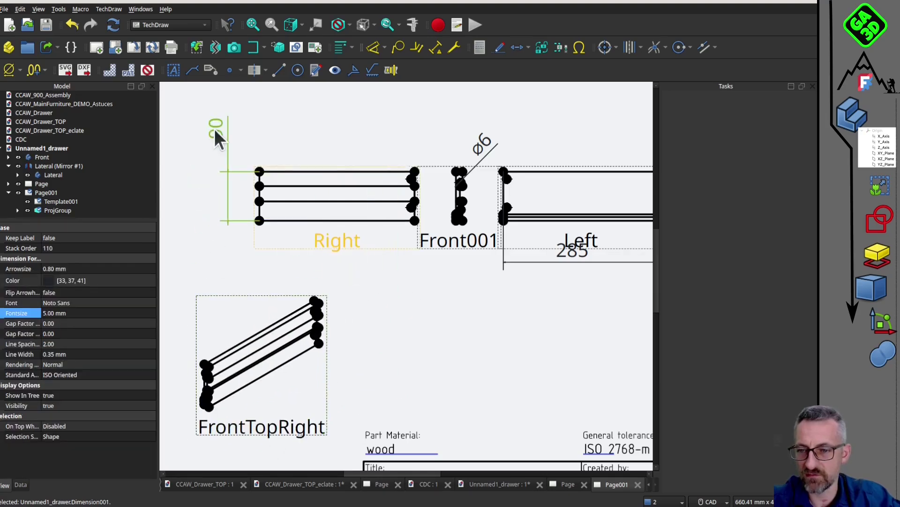
scroll(491, 252, down, 3)
click(490, 295)
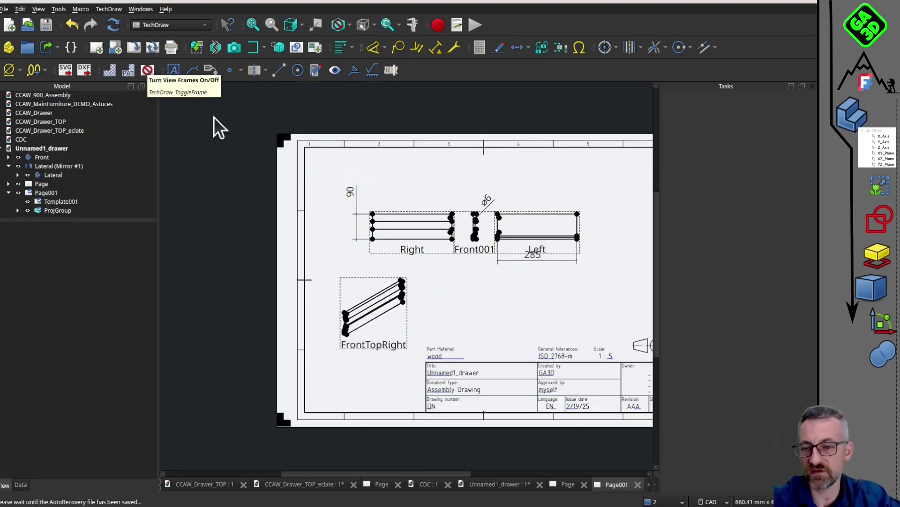
Turn off the view frames on the finished drawing page
scroll(458, 297, down, 5)
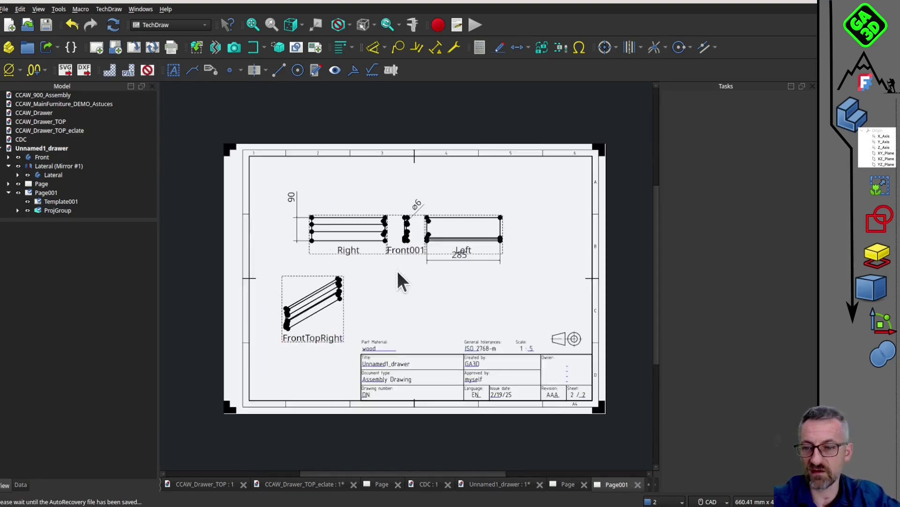
click(147, 72)
scroll(420, 277, down, 1)
scroll(418, 277, up, 1)
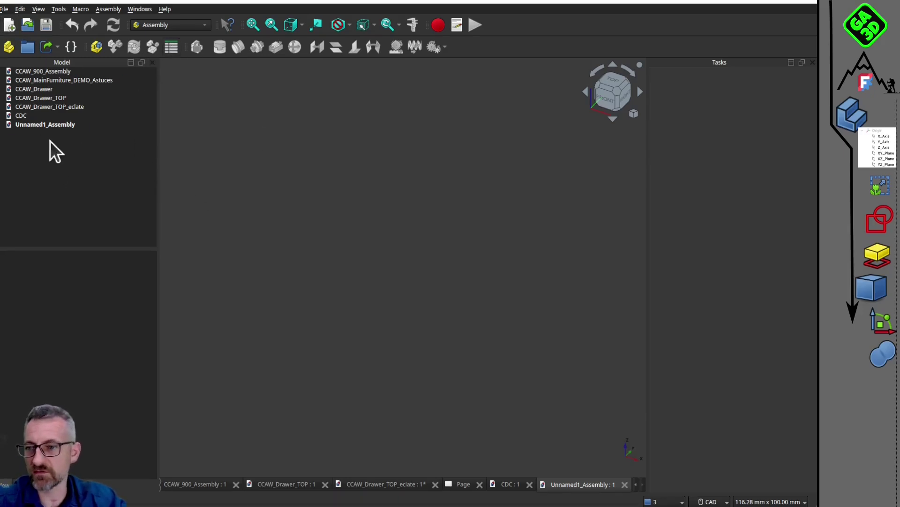
Create a new assembly in the Unnamed1_Assembly document
click(57, 124)
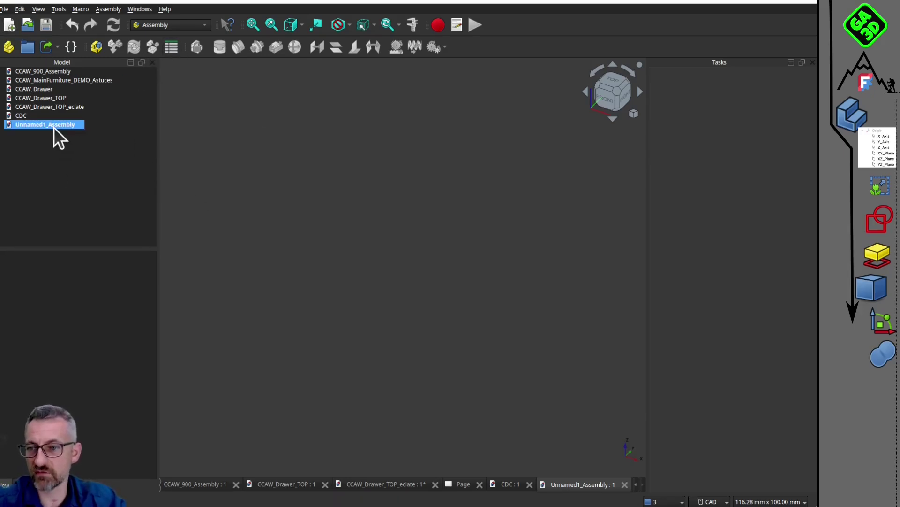
click(176, 24)
click(177, 27)
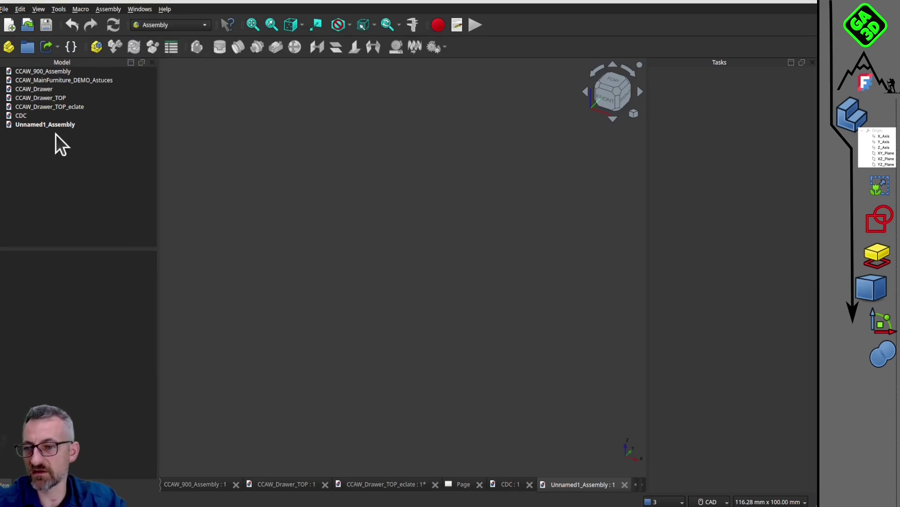
click(45, 125)
click(97, 46)
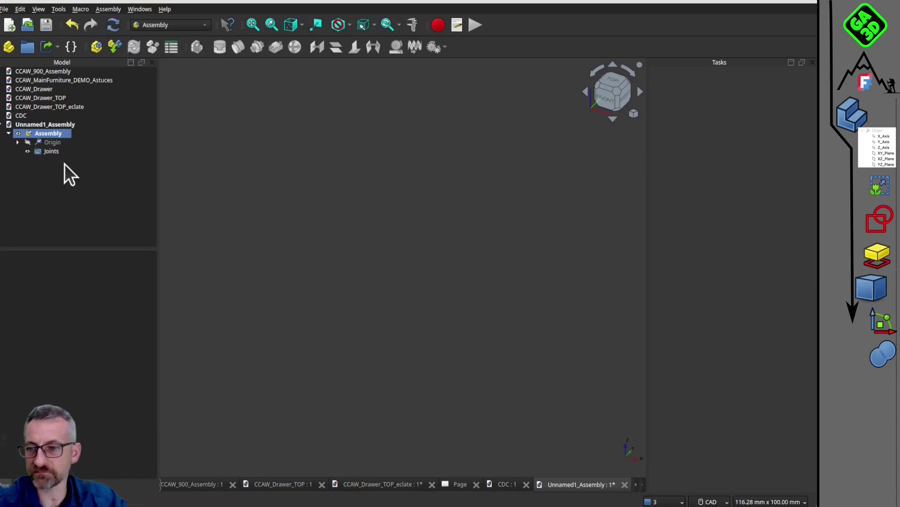
Insert MainFrame from CCAW_MainFurniture_DEMO_Astuces as the assembly's first, grounded component
click(115, 47)
drag(804, 238, 803, 327)
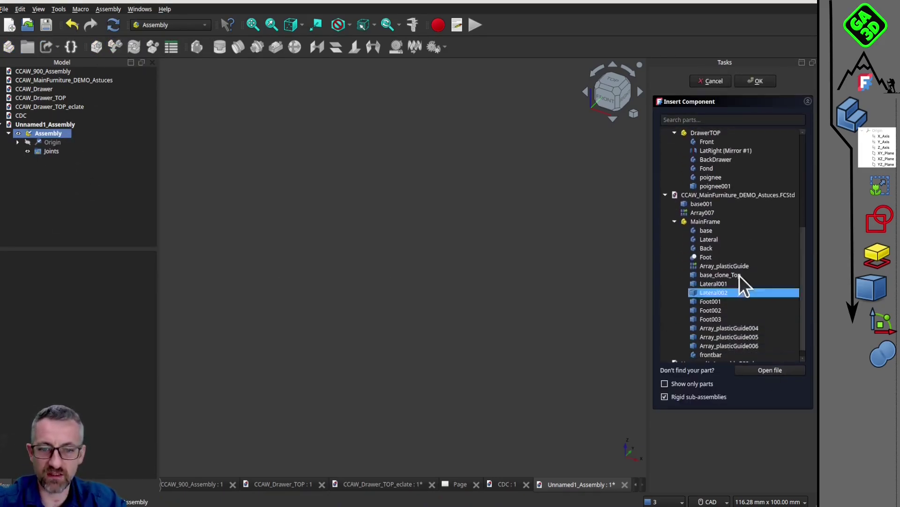
click(720, 222)
click(642, 344)
scroll(422, 351, down, 5)
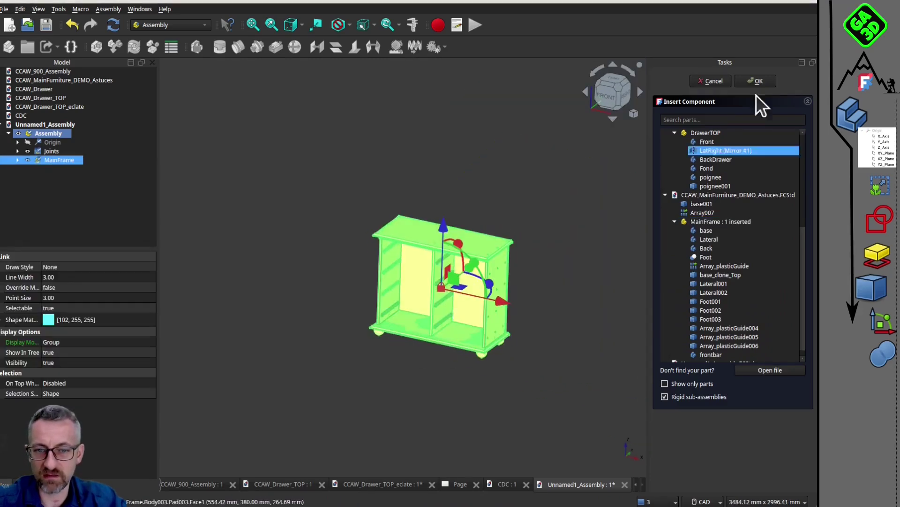
click(756, 81)
middle_drag(466, 318, 315, 251)
scroll(436, 341, up, 6)
scroll(436, 341, down, 2)
Insert the DrawerNormal component from CCAW_Drawer into the assembly
click(112, 47)
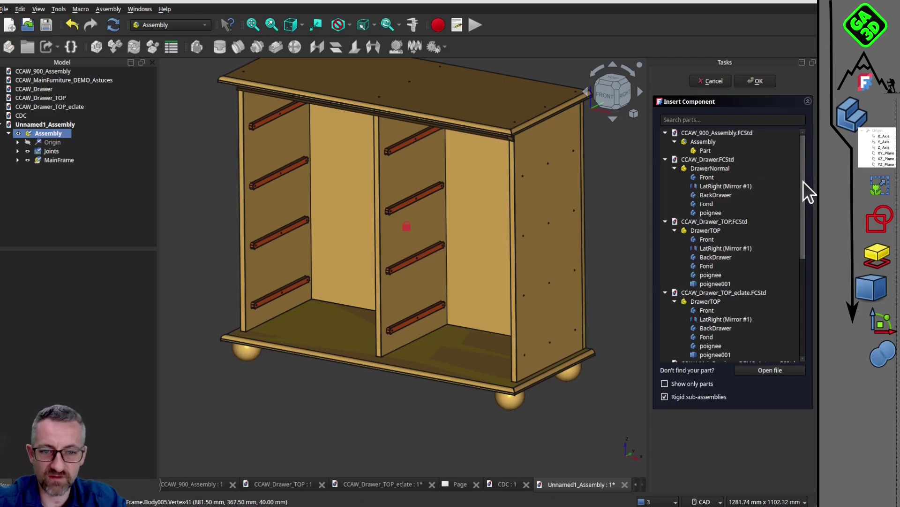
click(708, 169)
click(758, 83)
scroll(331, 310, down, 4)
middle_drag(277, 321, 382, 356)
scroll(346, 332, up, 3)
scroll(434, 284, up, 5)
scroll(419, 279, down, 5)
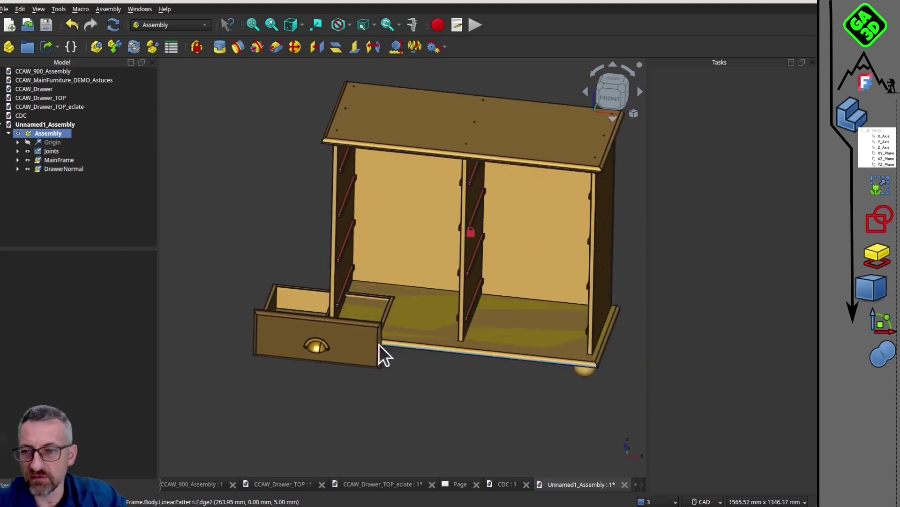
Create a Slider joint between the lowest left plastic guide's edge on MainFrame and the matching groove edge on DrawerNormal's side panel
click(275, 47)
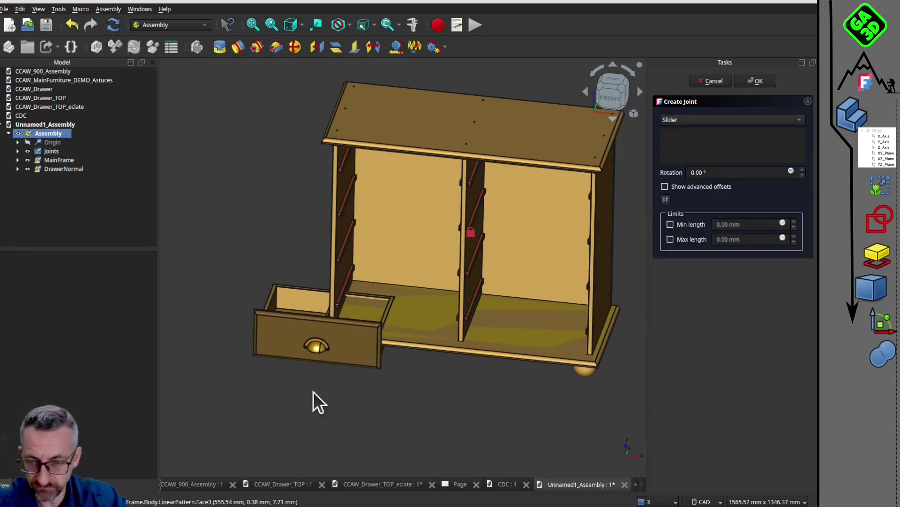
scroll(313, 392, up, 5)
click(344, 292)
scroll(344, 292, down, 8)
middle_drag(344, 291, 470, 300)
scroll(257, 369, up, 8)
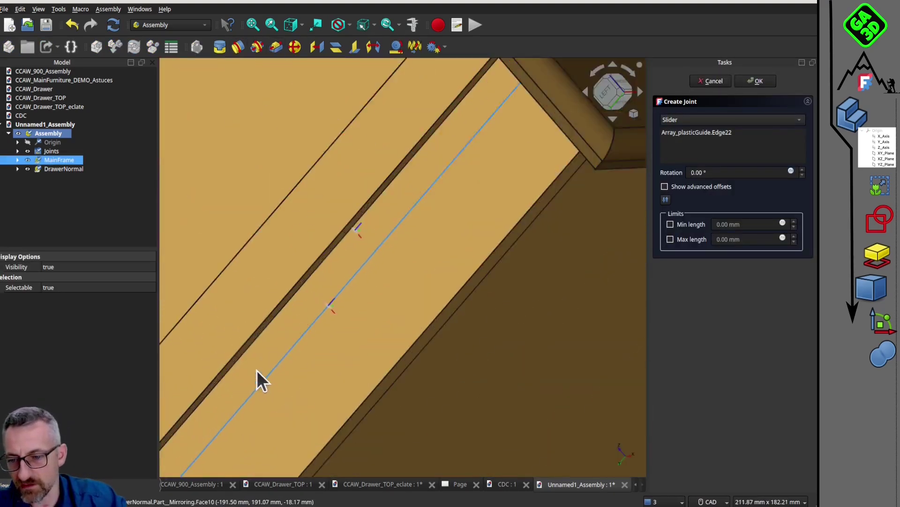
scroll(258, 330, up, 5)
click(266, 316)
scroll(272, 323, down, 6)
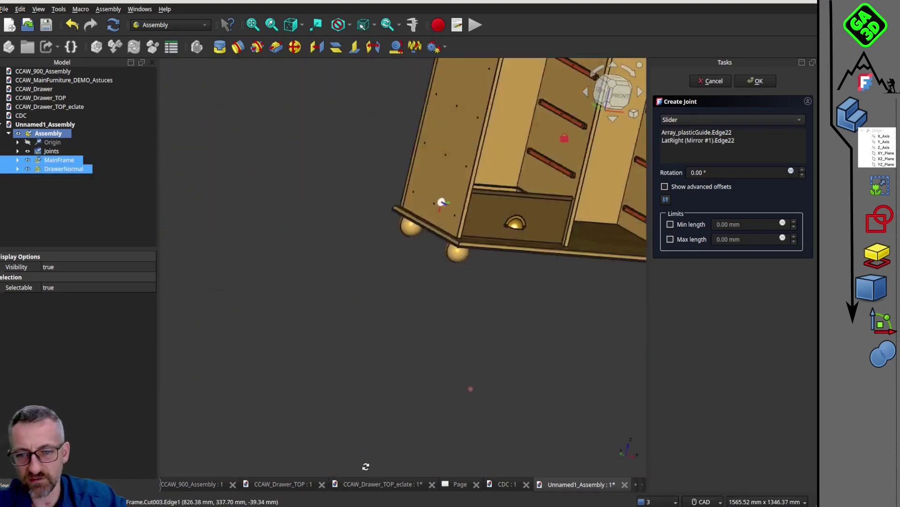
click(760, 81)
Slide DrawerNormal along its guide to test the joint, leaving the drawer partly pulled out of the frame
middle_drag(561, 170, 211, 300)
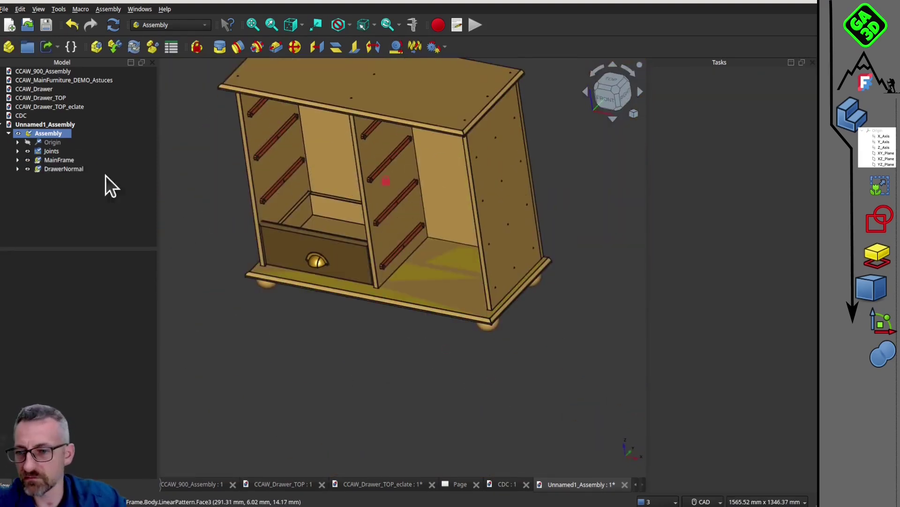
click(73, 169)
mouse_move(376, 201)
mouse_down()
mouse_move(352, 239)
mouse_move(369, 207)
mouse_up()
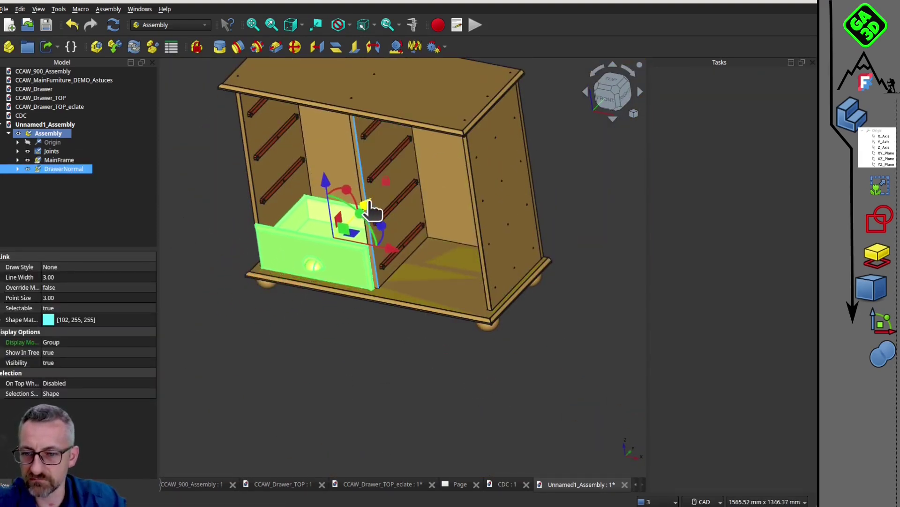
middle_drag(369, 206, 464, 239)
scroll(376, 313, up, 2)
drag(203, 302, 244, 305)
middle_drag(509, 290, 348, 288)
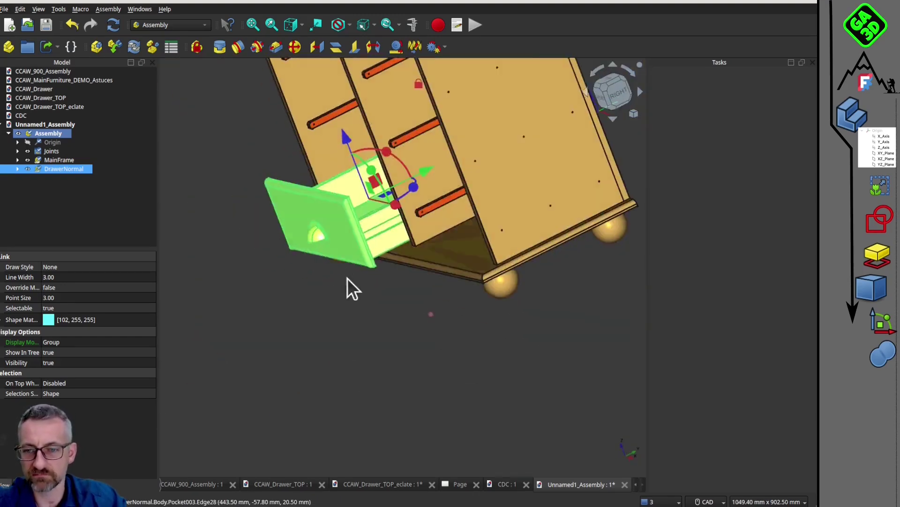
scroll(377, 394, down, 3)
middle_drag(289, 291, 253, 413)
drag(340, 266, 363, 277)
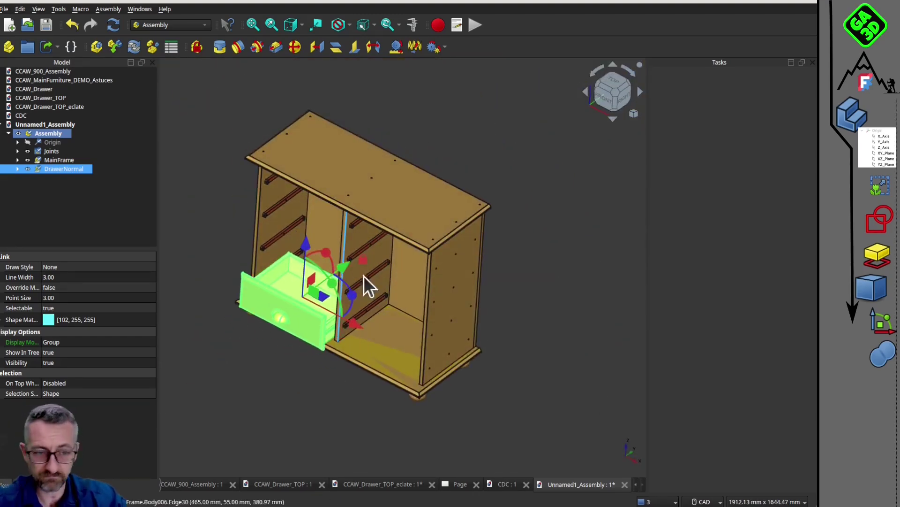
click(528, 264)
Switch to the CCAW_900_Assembly document and examine the complete chest of drawers
middle_drag(528, 264, 561, 249)
scroll(321, 340, up, 3)
middle_drag(322, 339, 418, 344)
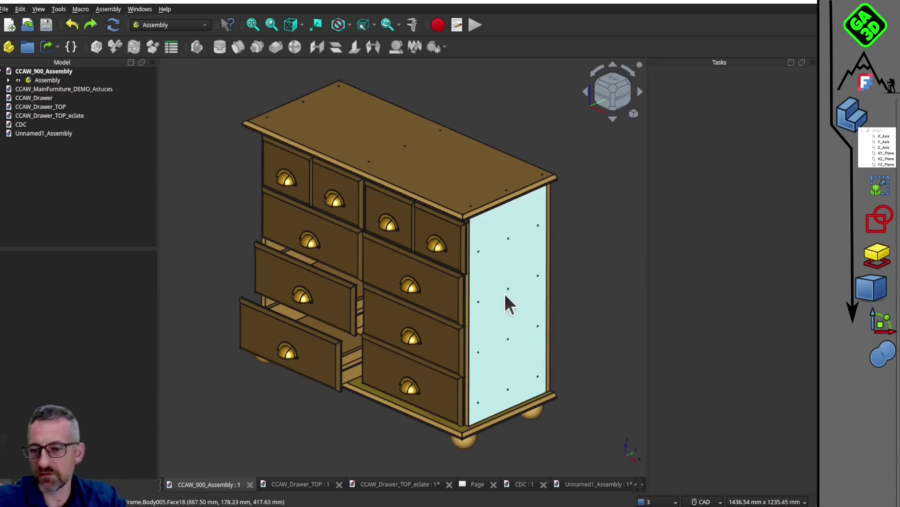
click(3, 248)
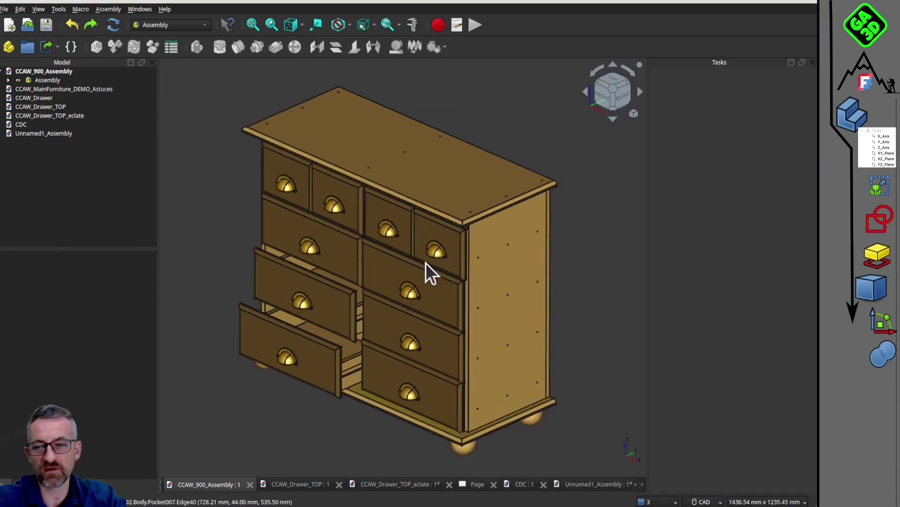
middle_drag(426, 263, 30, 267)
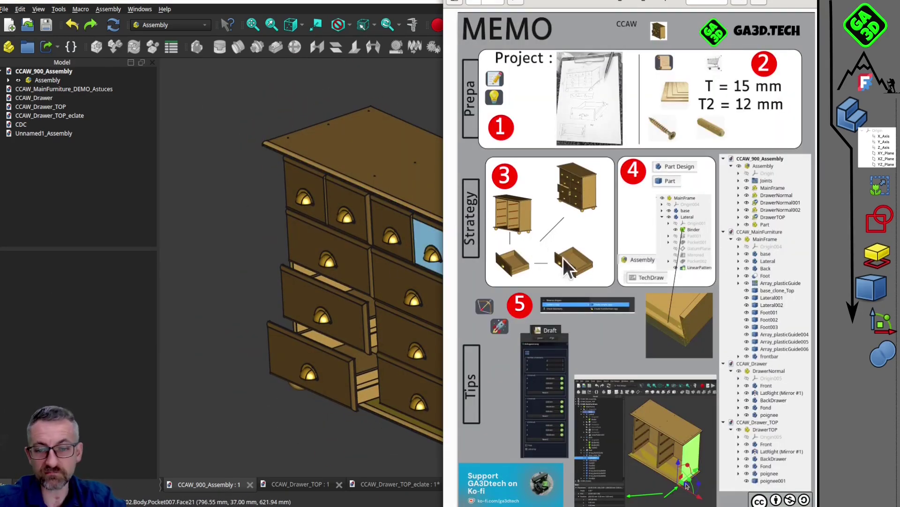
scroll(306, 222, down, 1)
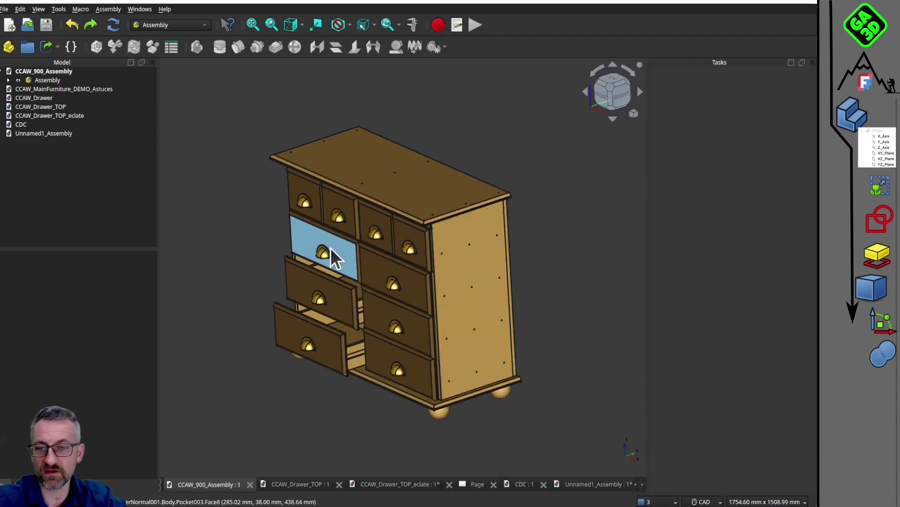
middle_drag(330, 248, 221, 258)
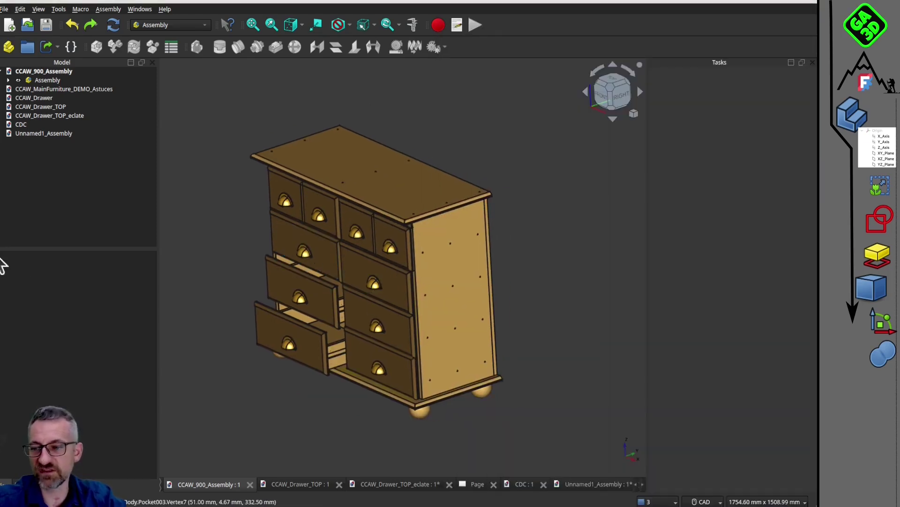